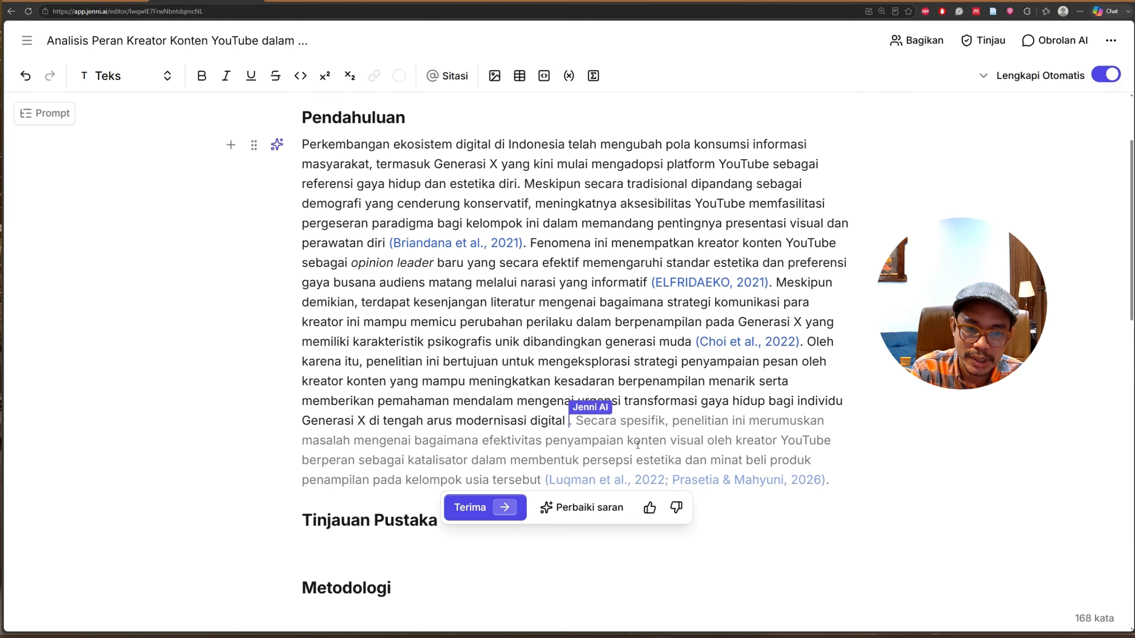
- Refine the Pendahuluan suggestion with the preset "Tetap pada topik", accept the continuation, and turn off Lengkapi Otomatis
click(590, 517)
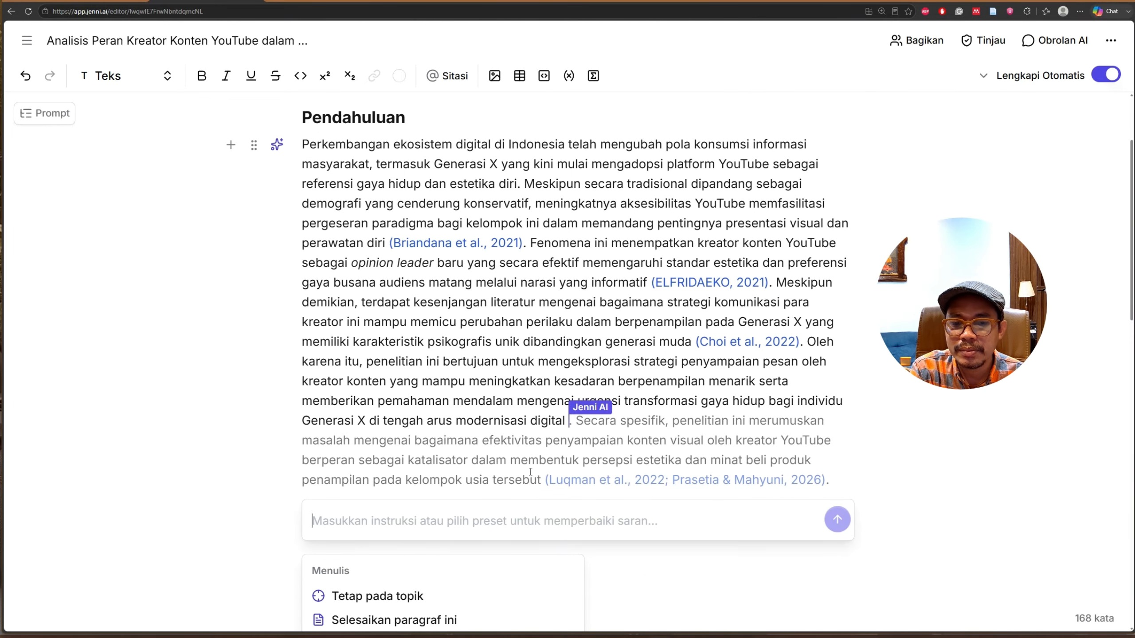
scroll(530, 472, down, 3)
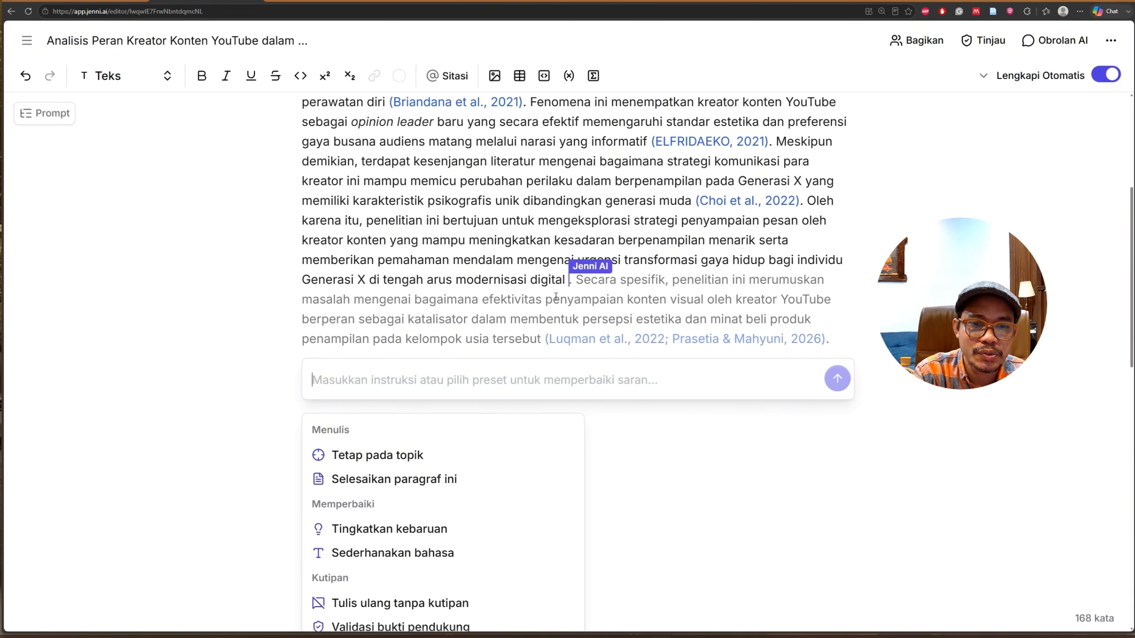
scroll(399, 438, down, 1)
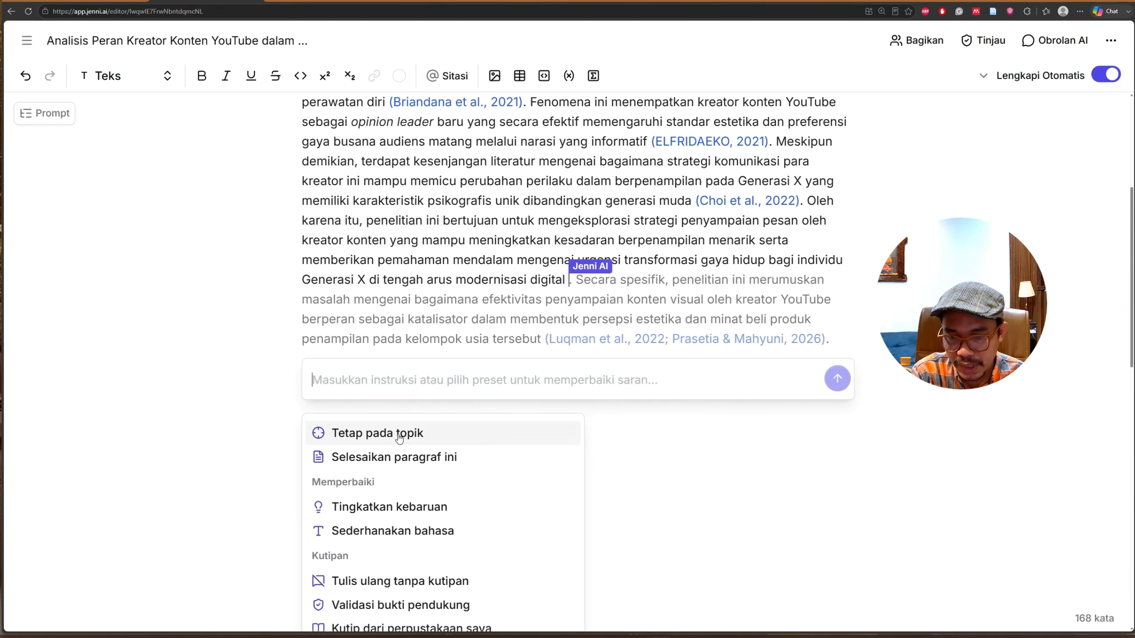
click(377, 434)
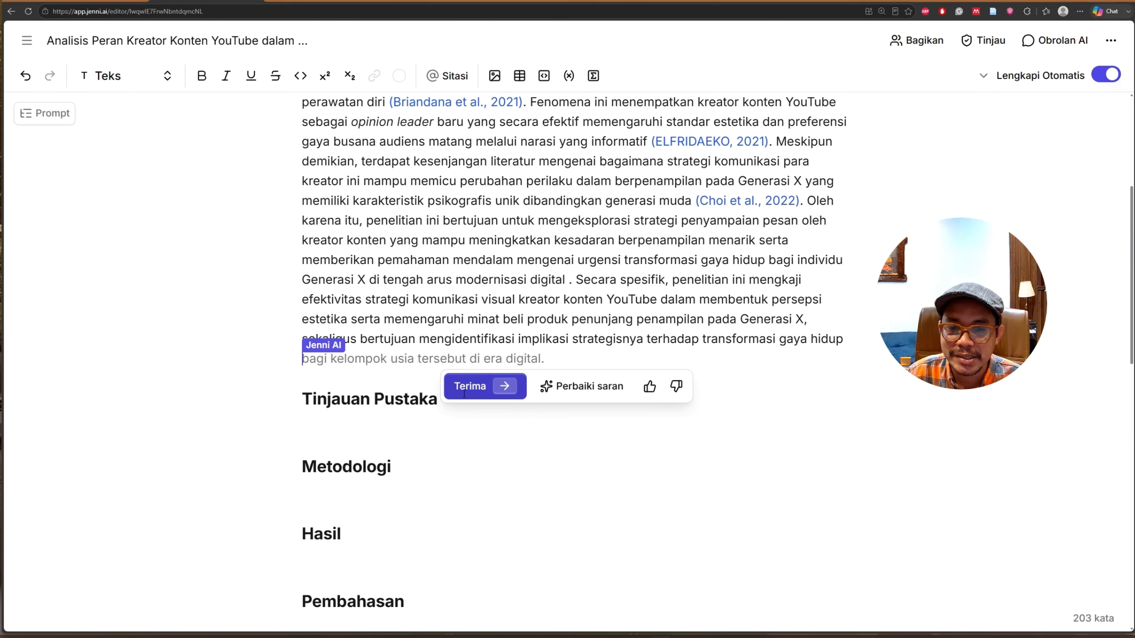
click(465, 392)
click(1099, 77)
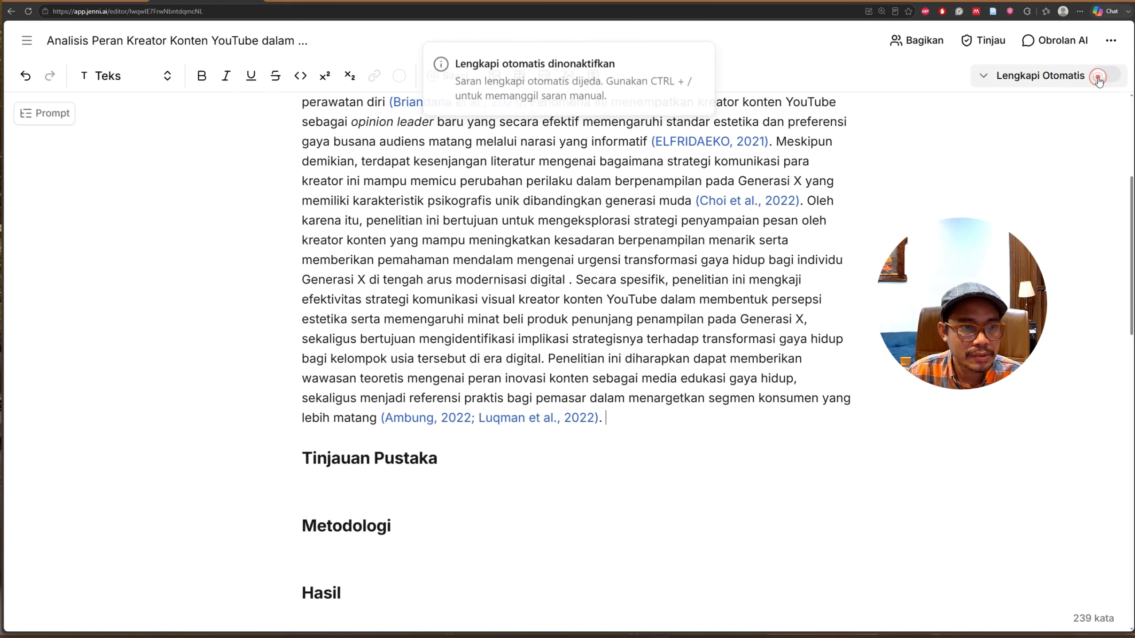
- Start a second Pendahuluan paragraph with the text "Fenomena yang terjadi di Indonesia menunjukkan"
scroll(575, 290, up, 4)
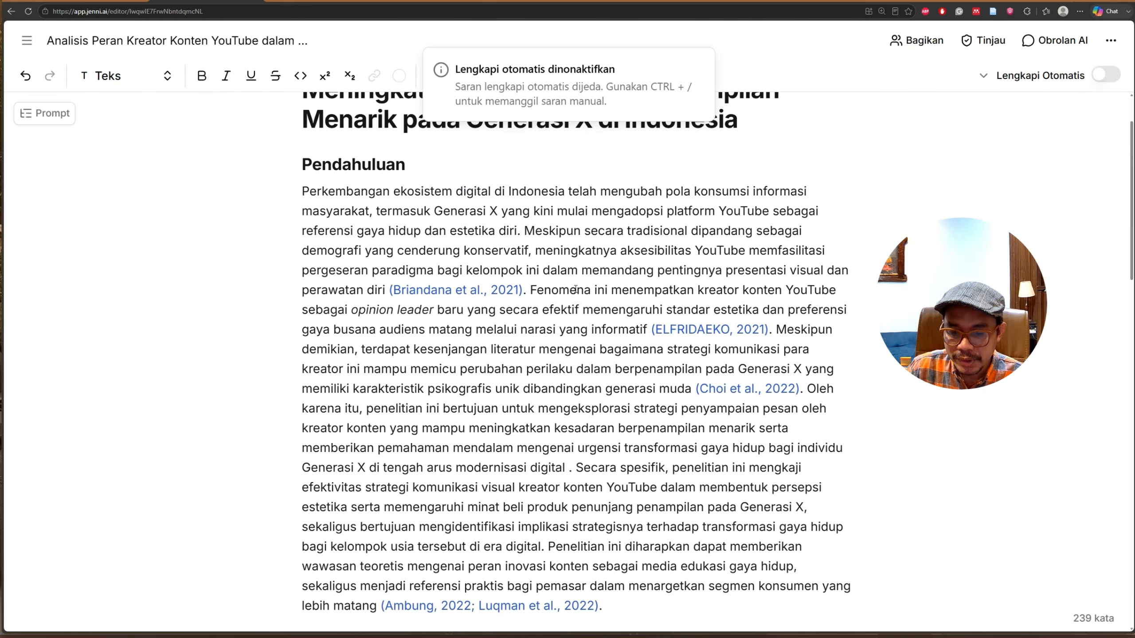
key(ctrl+minus)
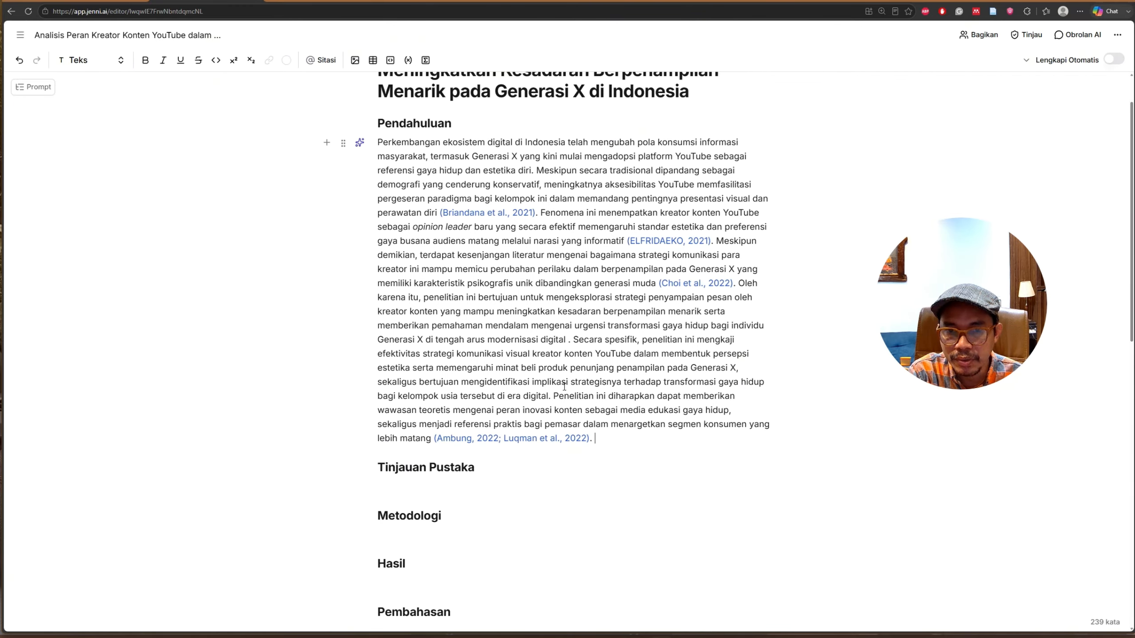
click(620, 441)
key(Return)
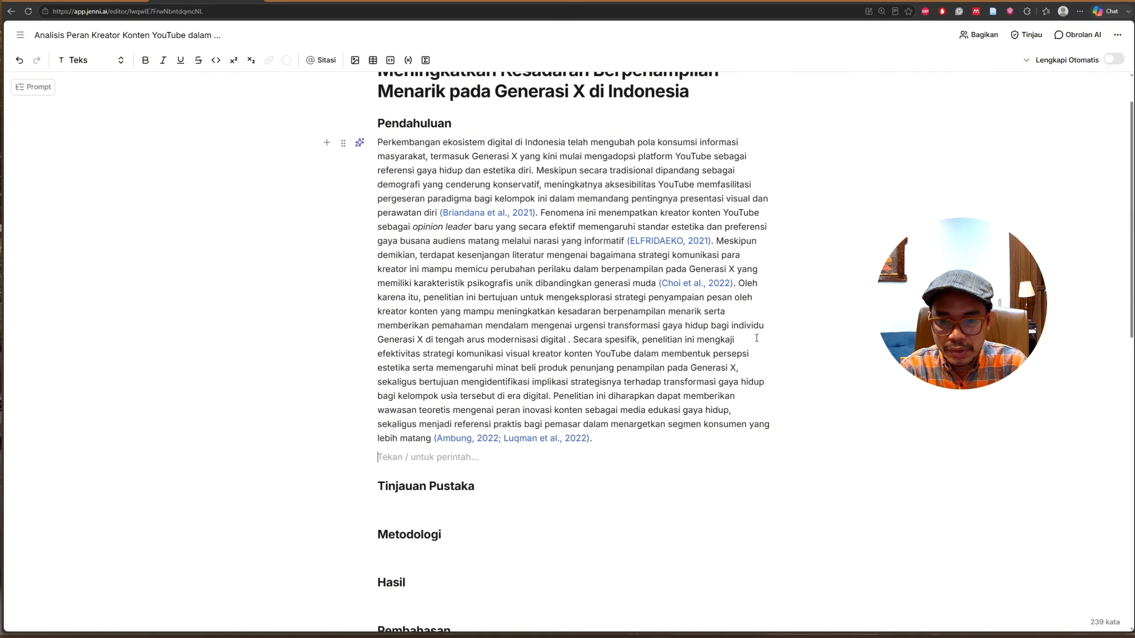
text(Feno)
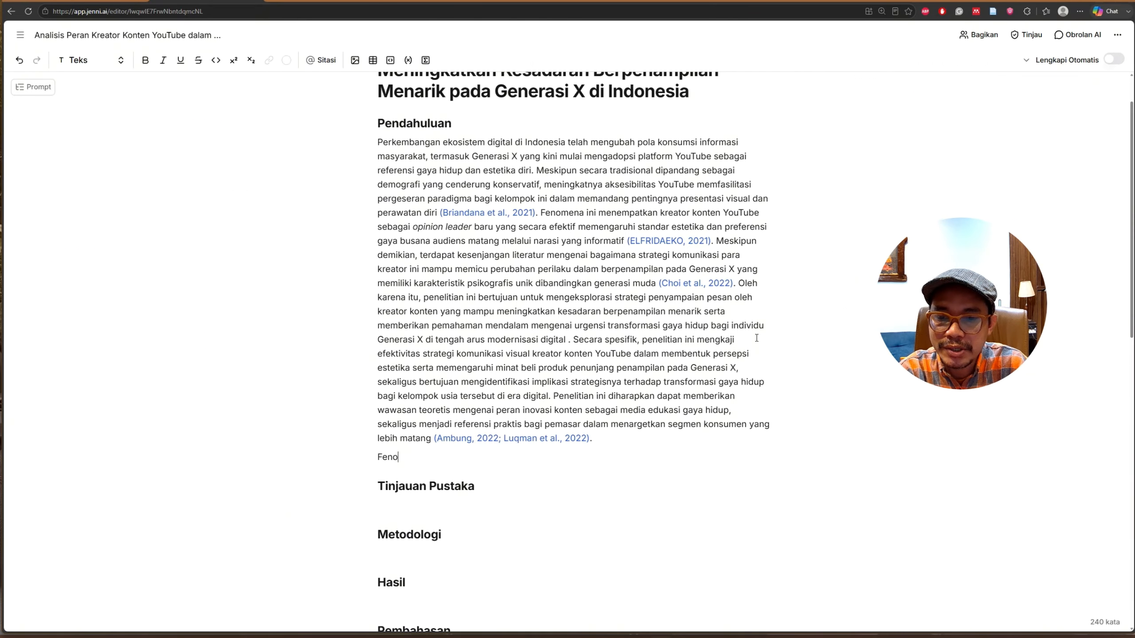
text(mena yang terjadi di Indonesia menunjukkan)
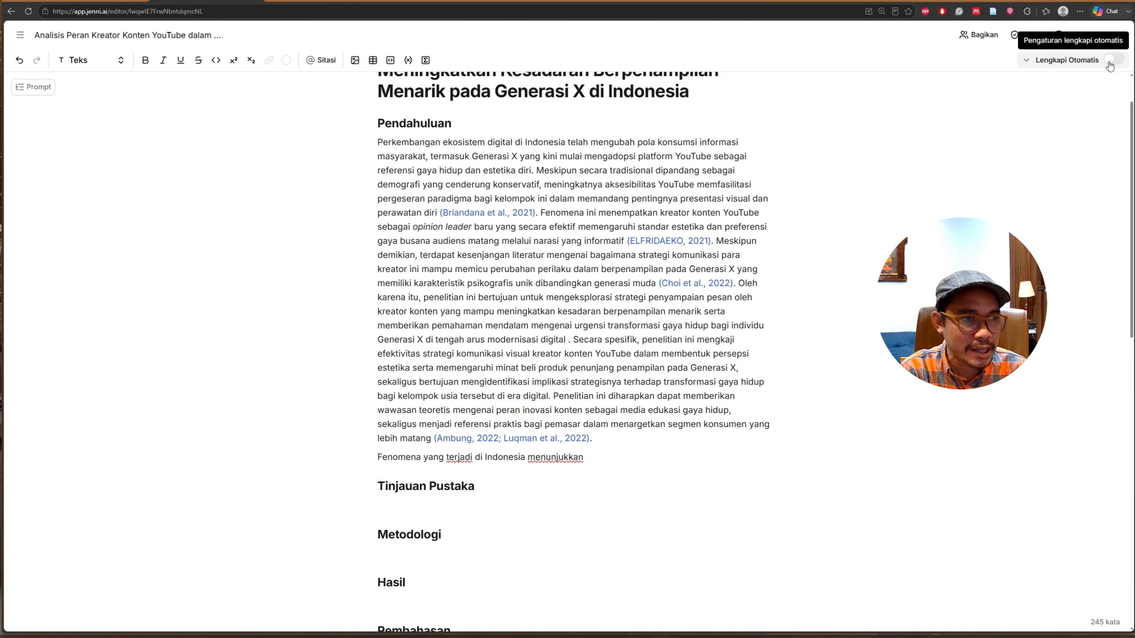
- Turn on Lengkapi Otomatis, accept successive suggestions to complete the "Fenomena" paragraph, and turn it off again
click(1109, 62)
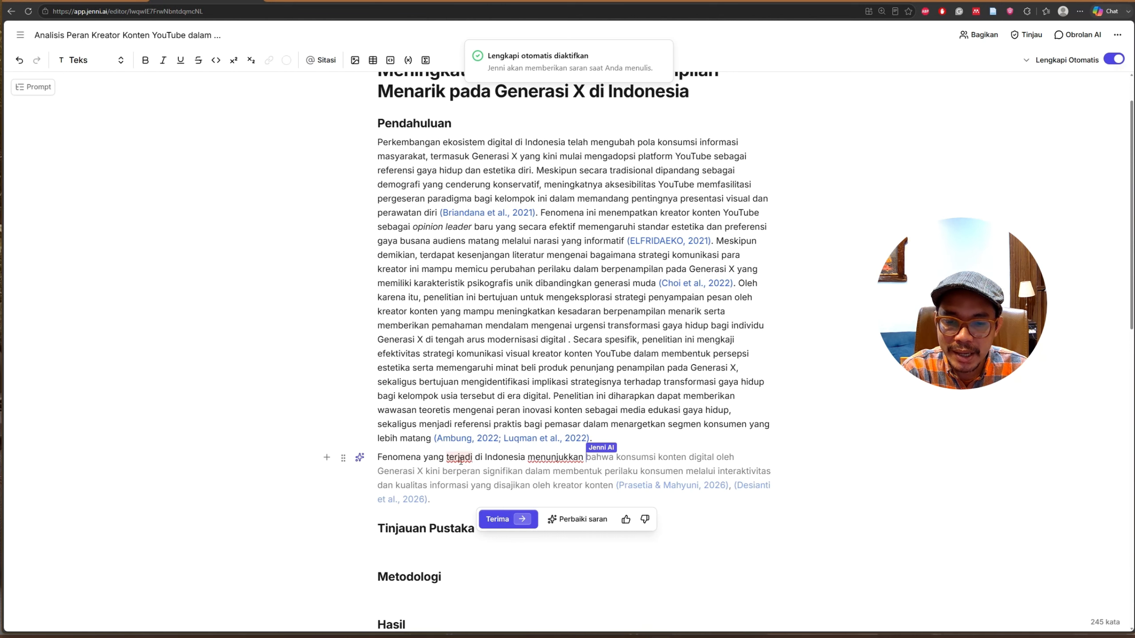
click(508, 519)
click(497, 562)
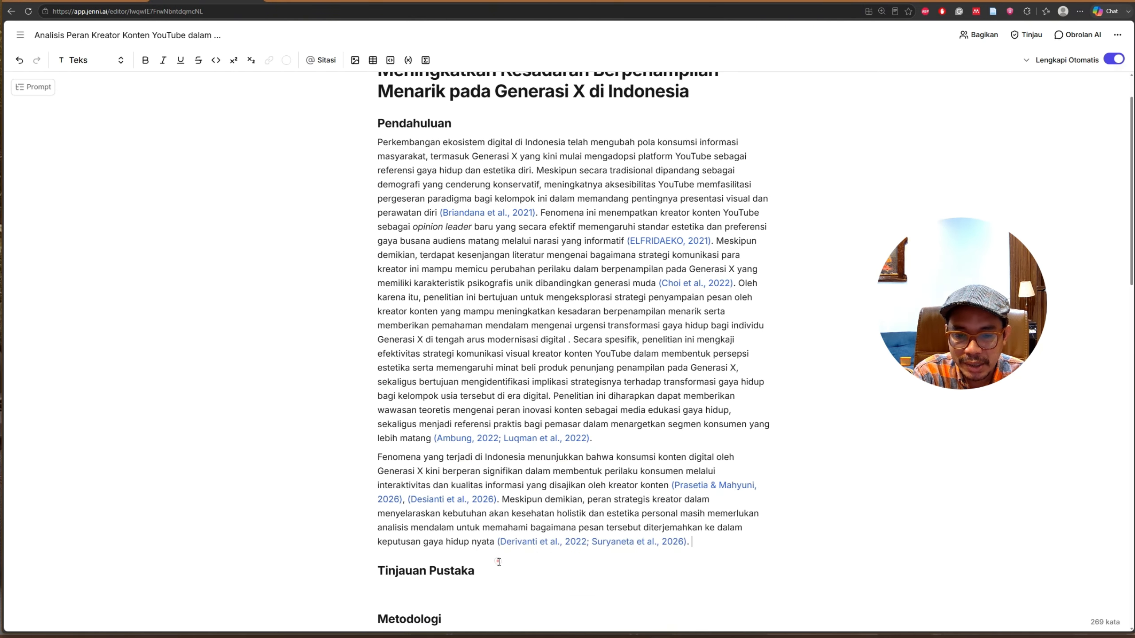
click(1114, 59)
- Add a paragraph opening with "Permasalahannya yang dihadapi yaitu" and complete it with accepted Lengkapi Otomatis suggestions, switching the feature off at the end
key(Return)
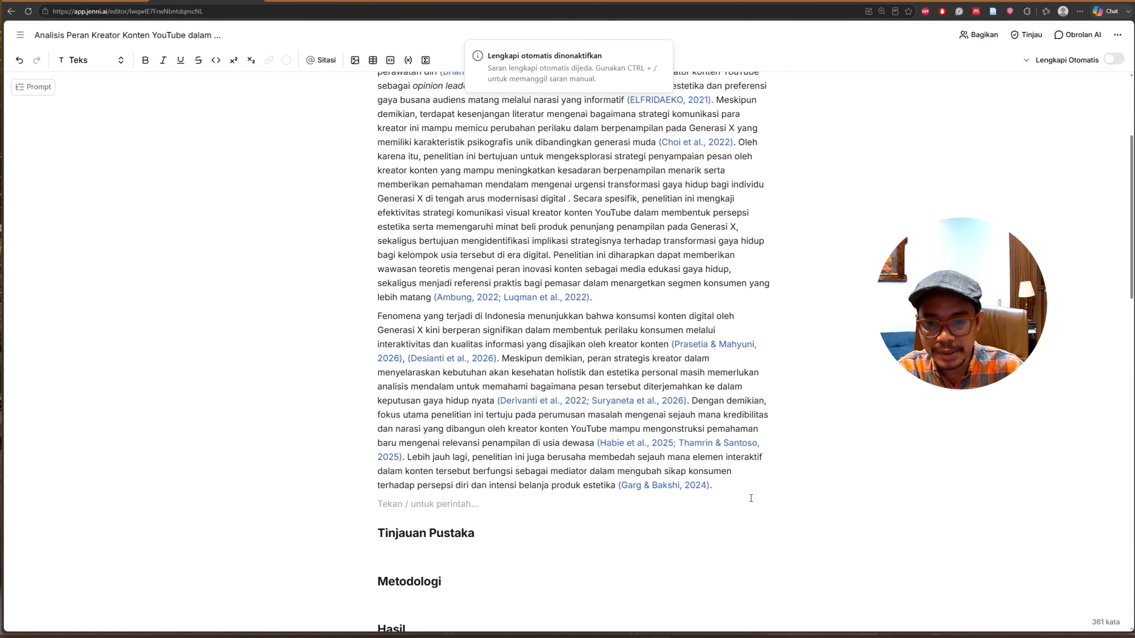
text(Permasal)
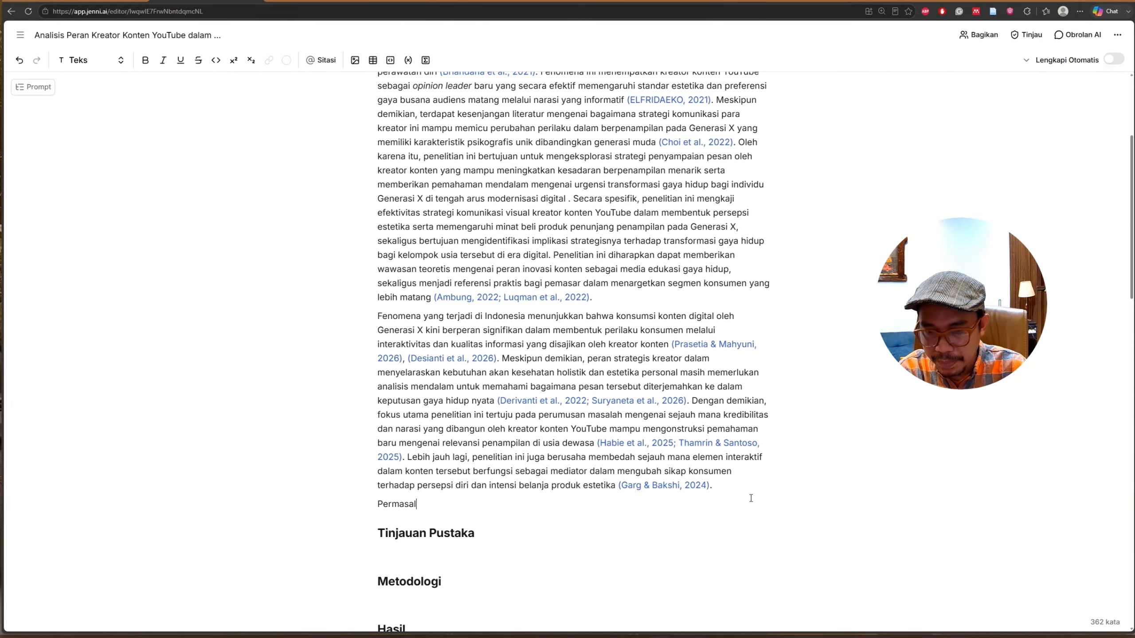
text(ahannya yang dihadapi yaitu)
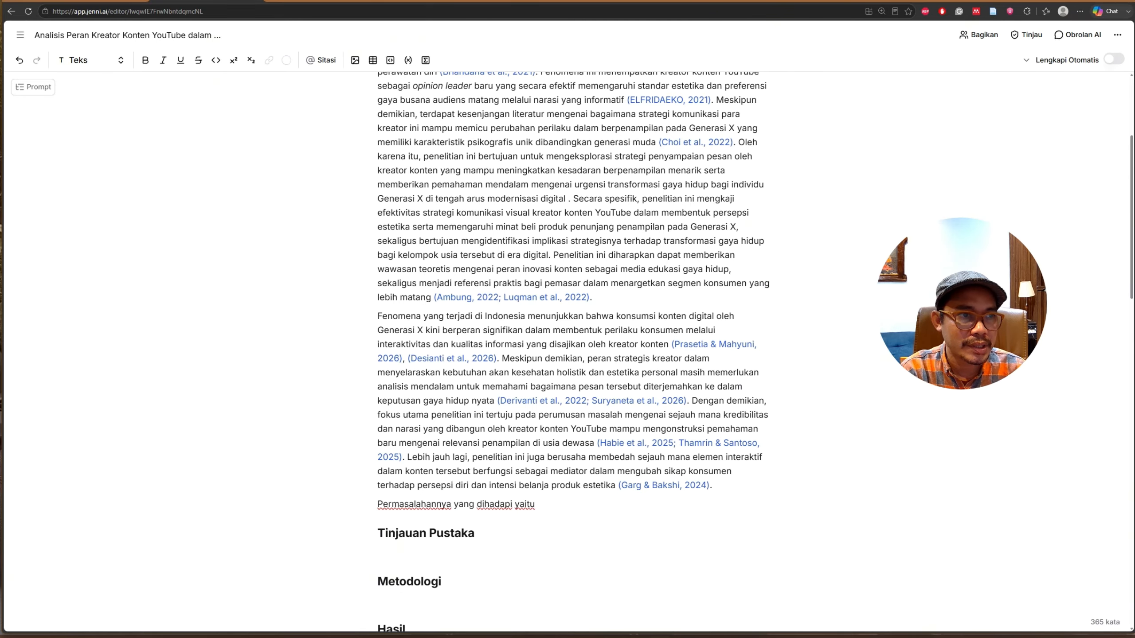
click(1115, 59)
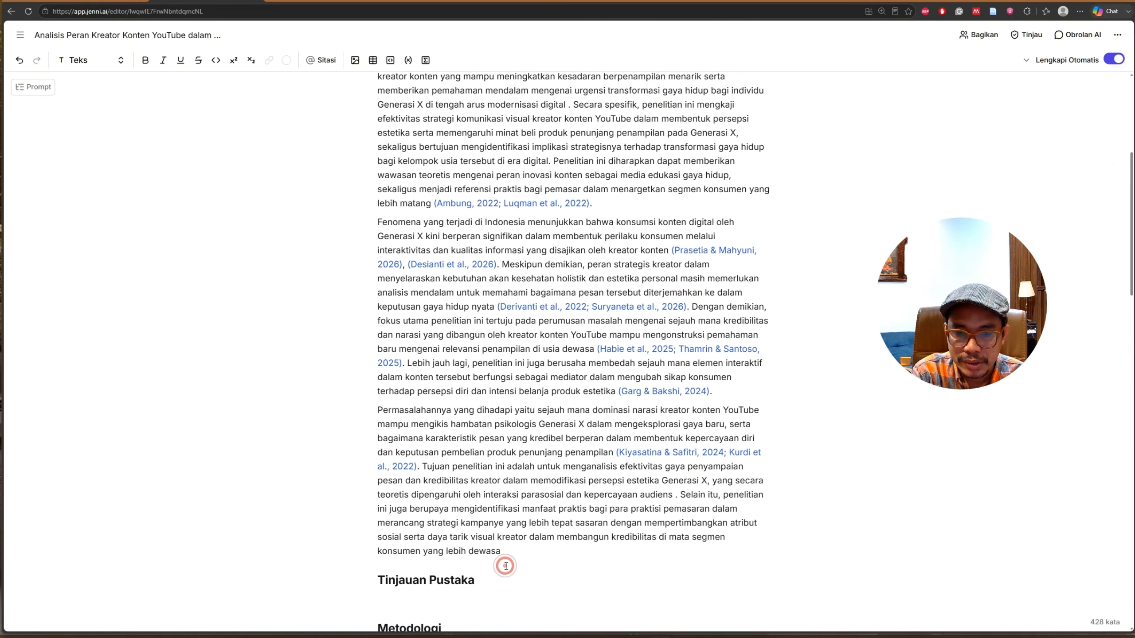
click(504, 568)
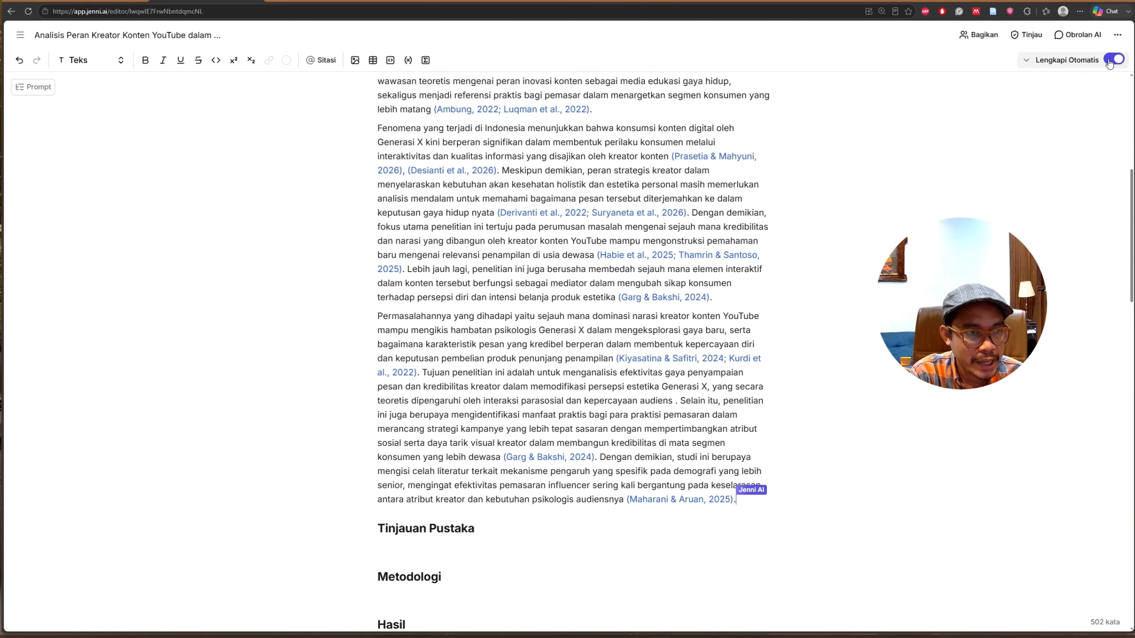
click(1109, 62)
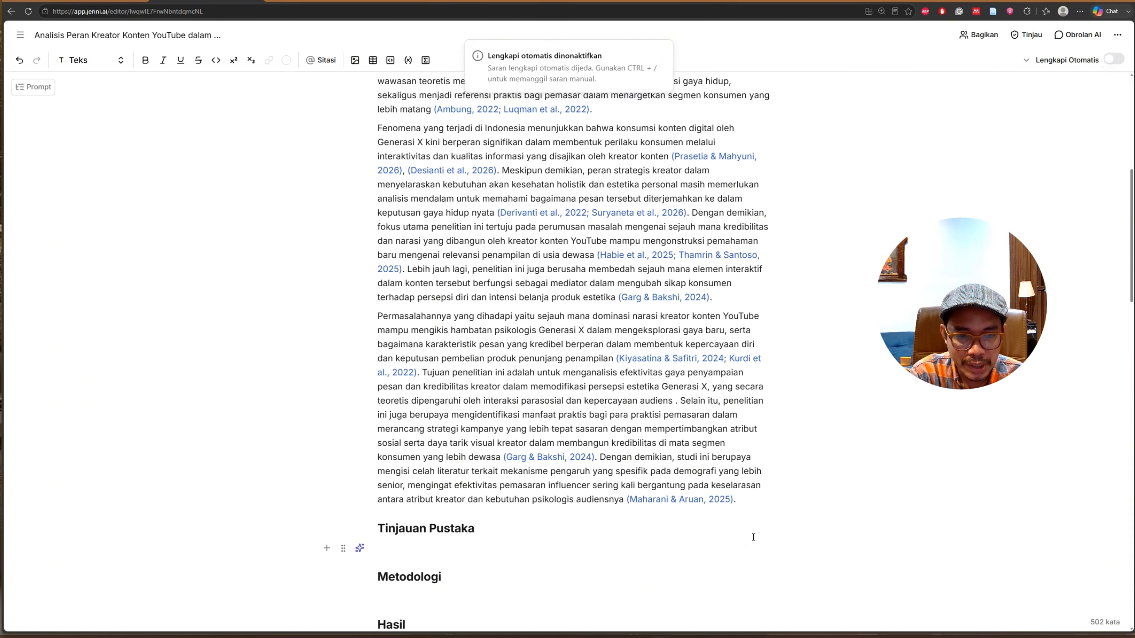
- Start a paragraph with "Research gap yang peneliti identifikasi yaitu" and turn on Lengkapi Otomatis for a suggestion
key(Return)
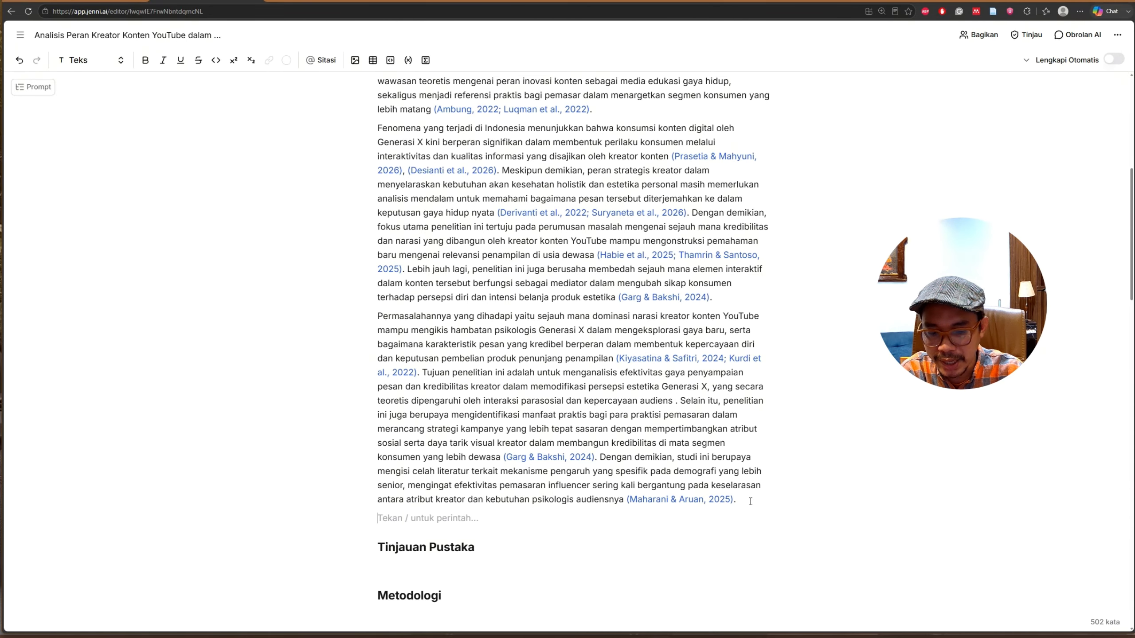
text(Research gap yang peneliti identifikasi yaitu)
click(1114, 60)
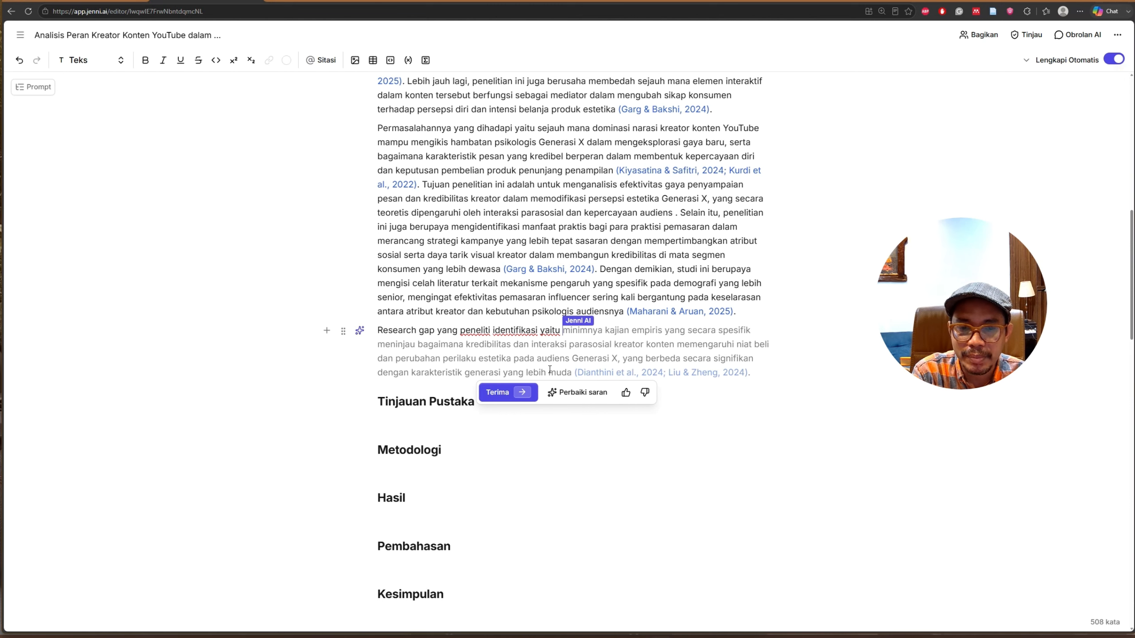
- Refine and accept the suggestion using "pada paragraf ini tampilkan perbedaan hasil dan saran dari penelitian terdahulu sebagai pernyataan gap penelitian, di paragraf ini berisi 7 peneliti terdahulu"
click(579, 394)
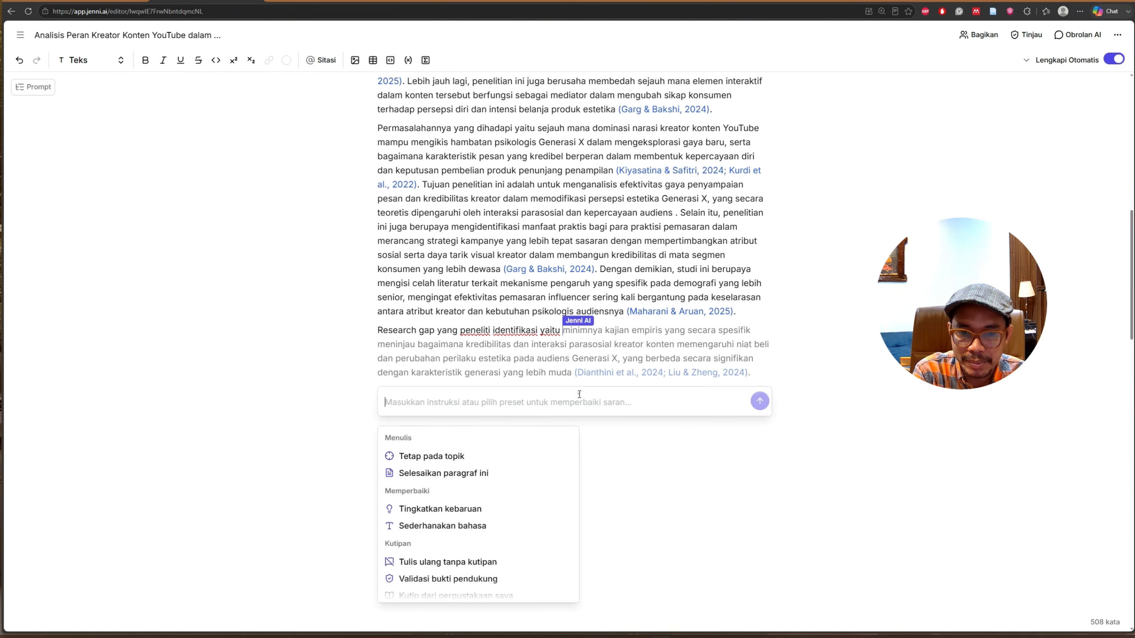
scroll(579, 473, down, 3)
scroll(527, 418, up, 2)
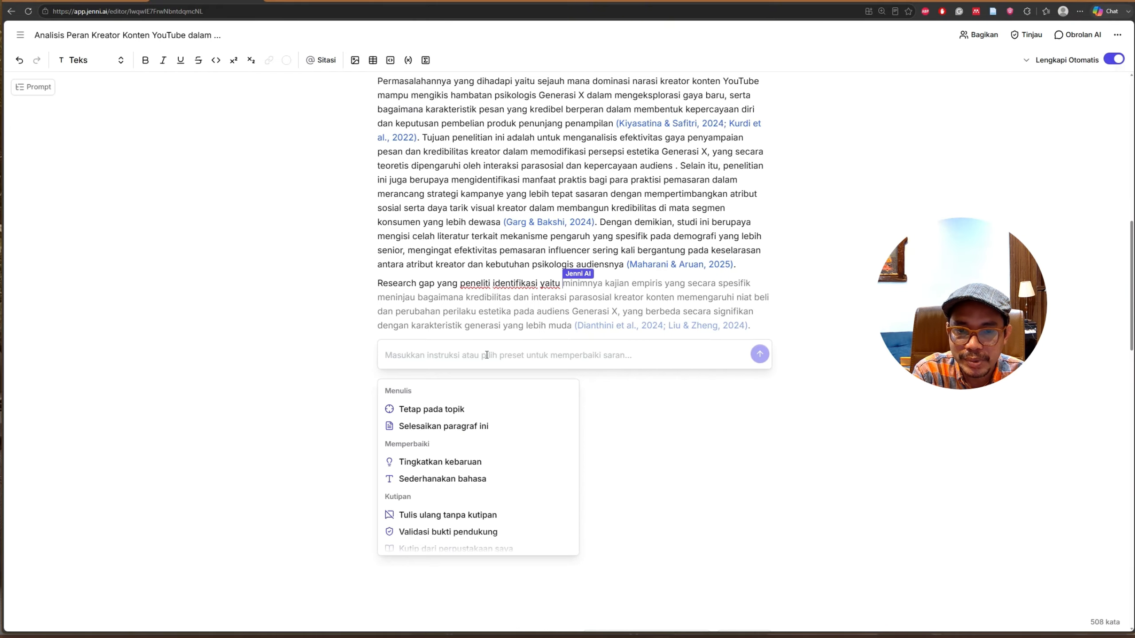
text(pada paragraf ini tampilkan perbedaan hasil dan saran dari penelitian terdahulu sebagai pernyataan gap penelitian, di paragraf ini berisi 7 peneliti terdahulu)
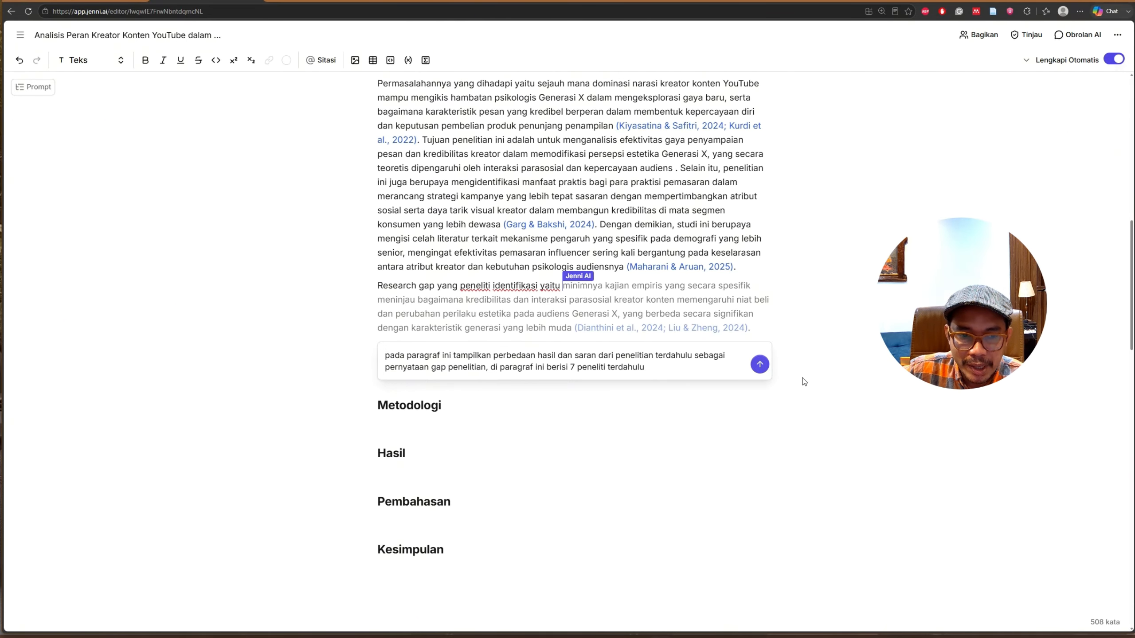
click(760, 364)
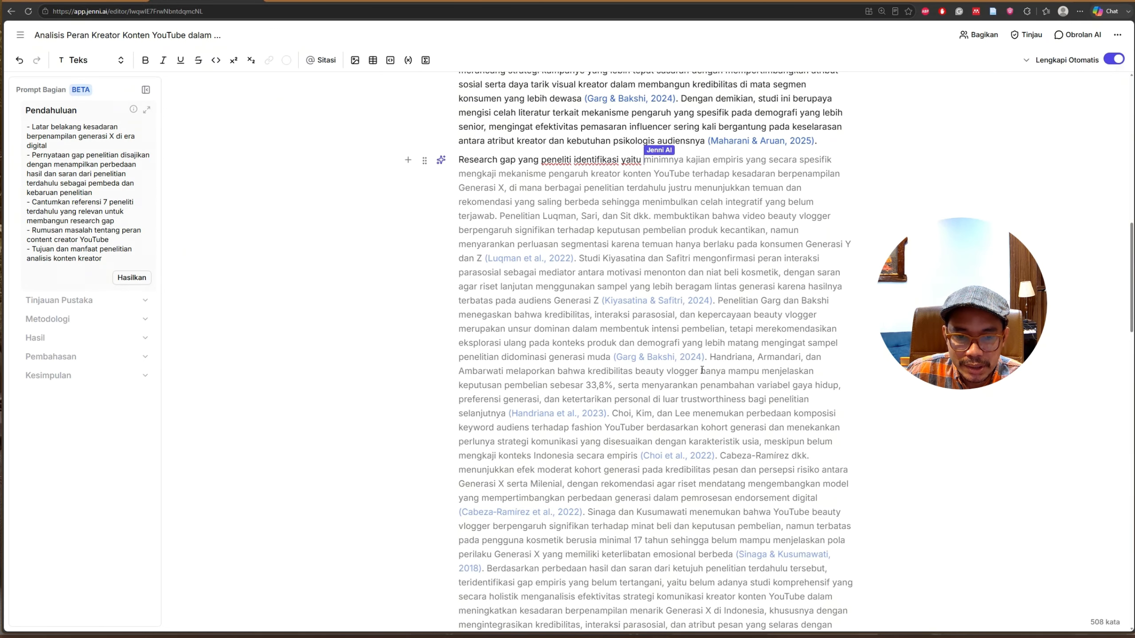
scroll(601, 523, down, 2)
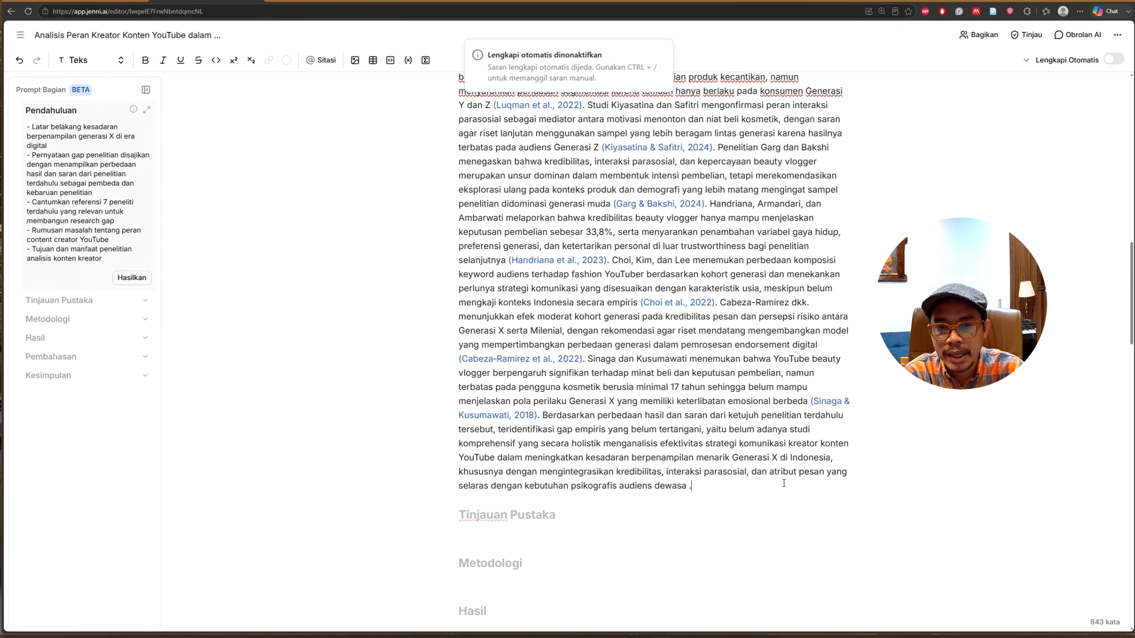
- Add a closing paragraph opening with "Maka dari itu," and complete it with an accepted Lengkapi Otomatis suggestion
key(Return)
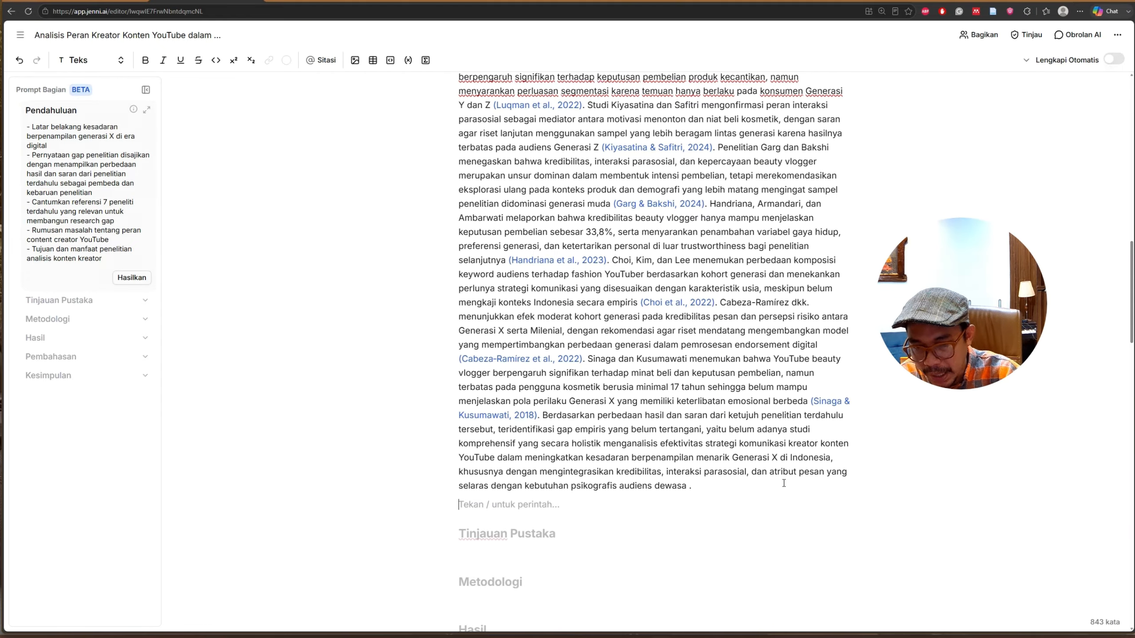
text(Maka)
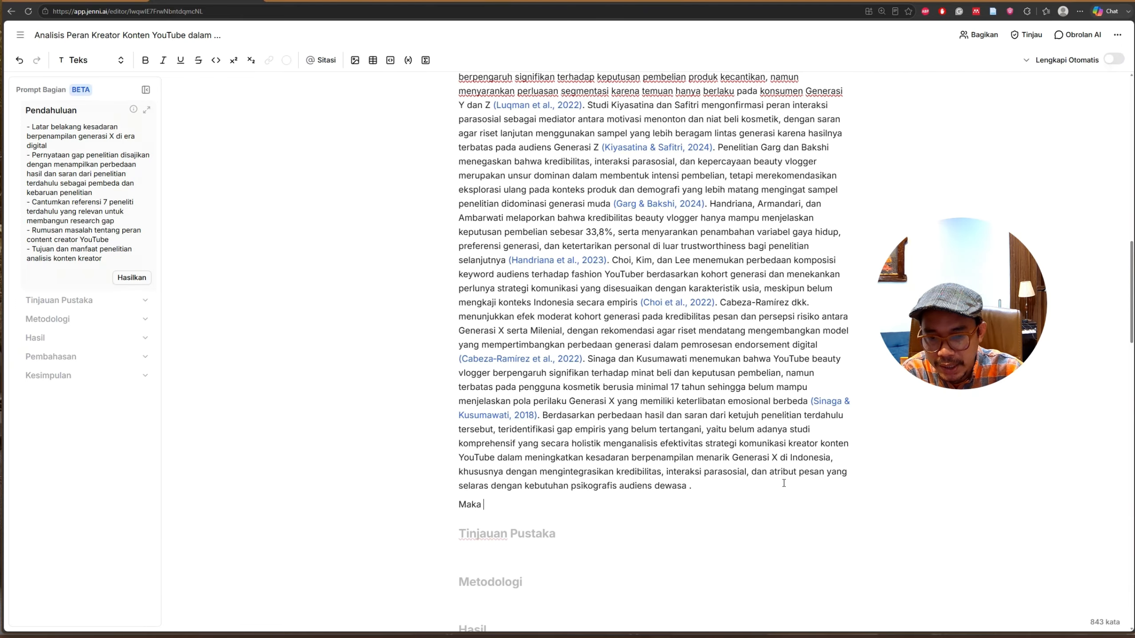
text( dari itu,)
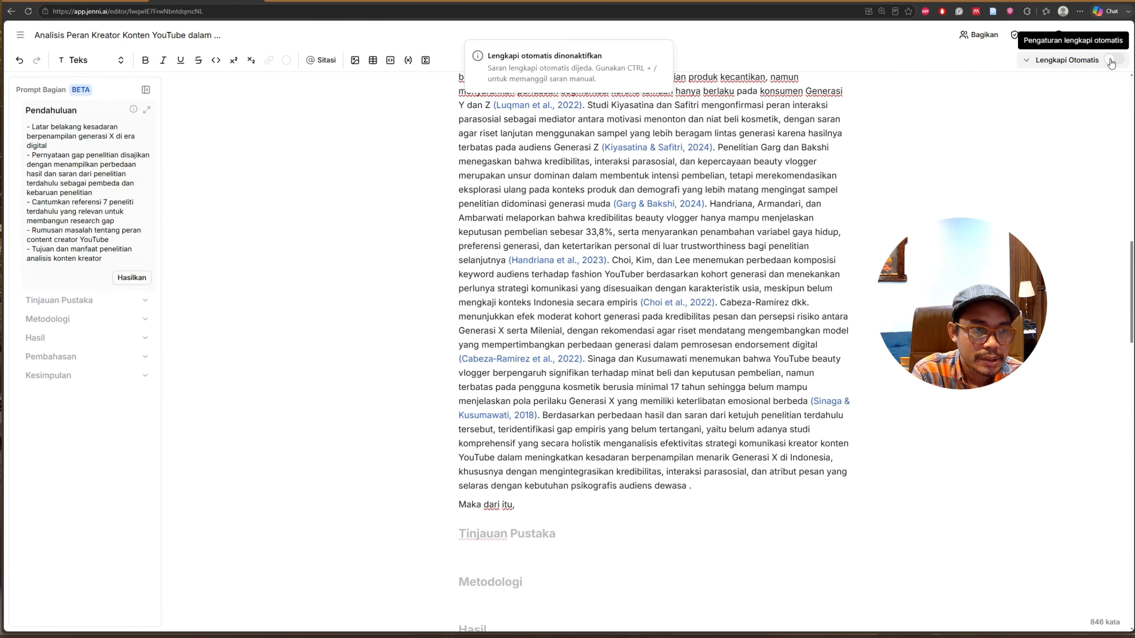
click(1111, 59)
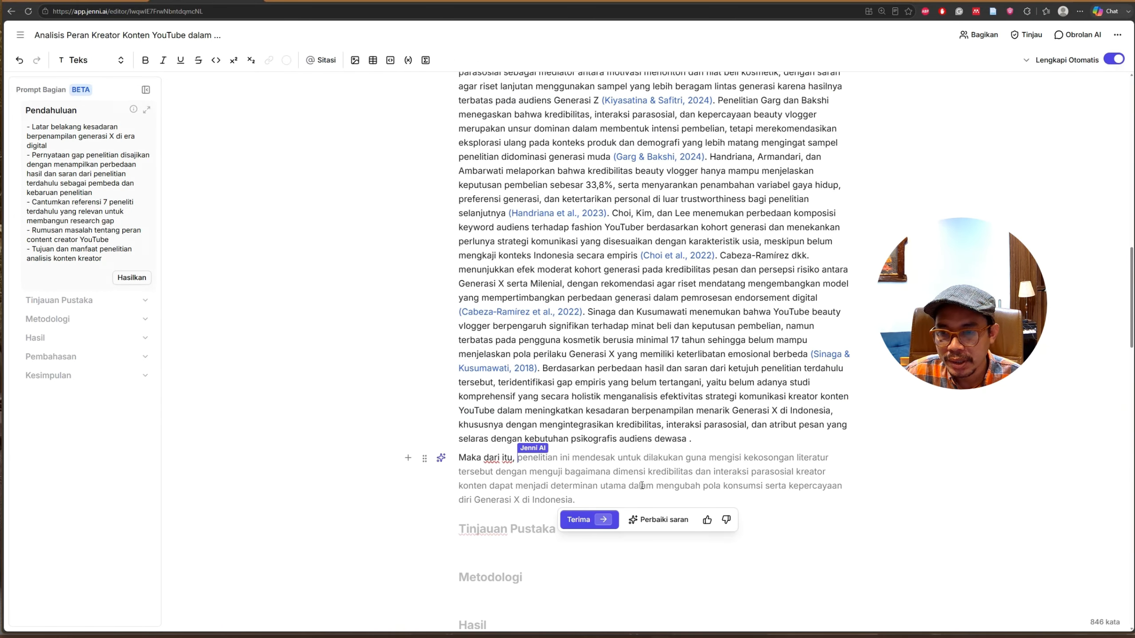
click(587, 520)
- Review the whole Pendahuluan section from the document title down to the Tinjauan Pustaka heading
scroll(542, 264, up, 15)
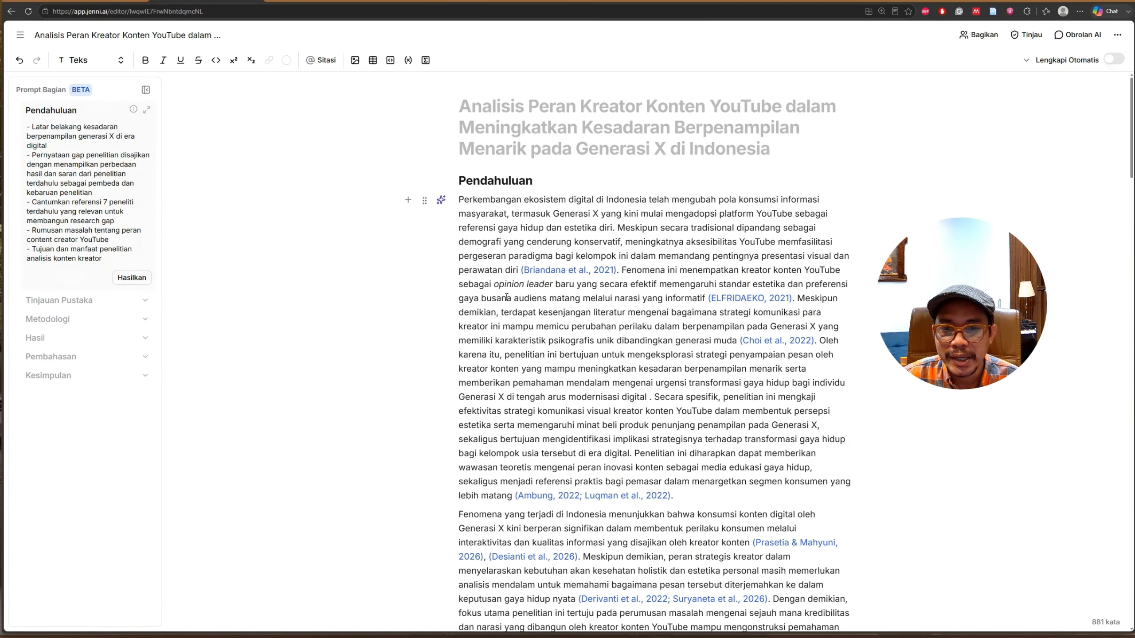
scroll(506, 297, down, 2)
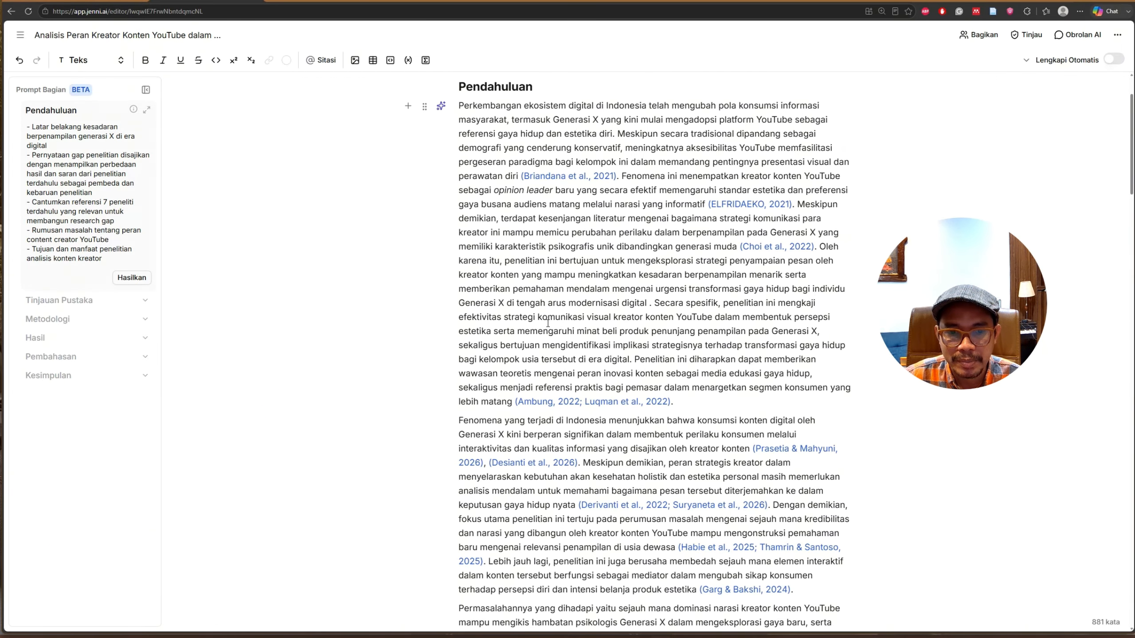
scroll(548, 322, down, 2)
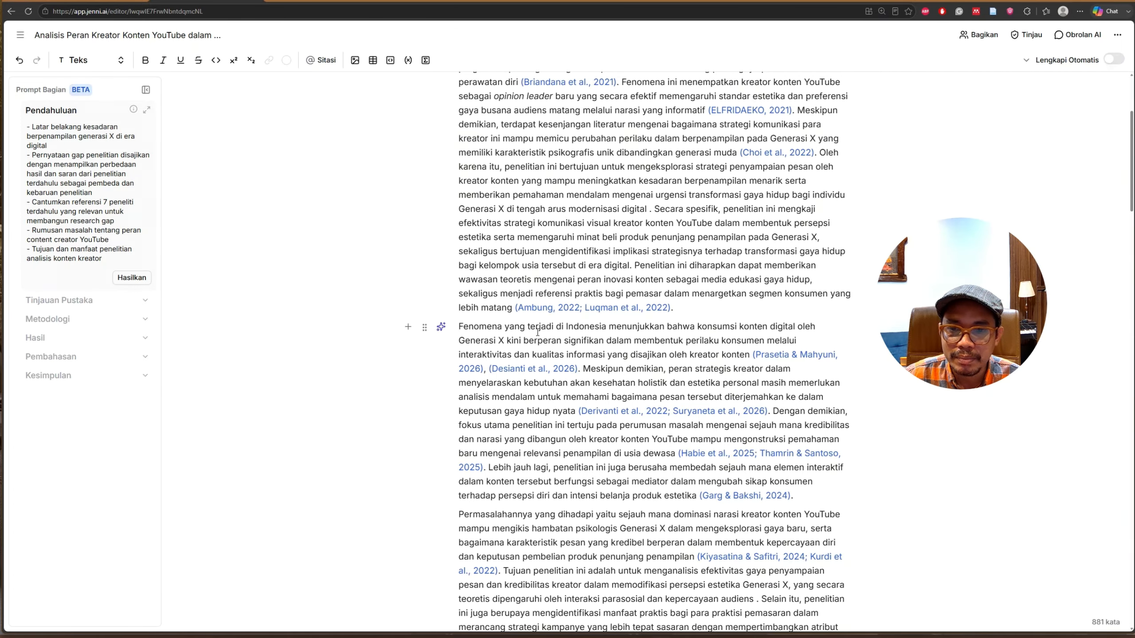
scroll(536, 341, down, 5)
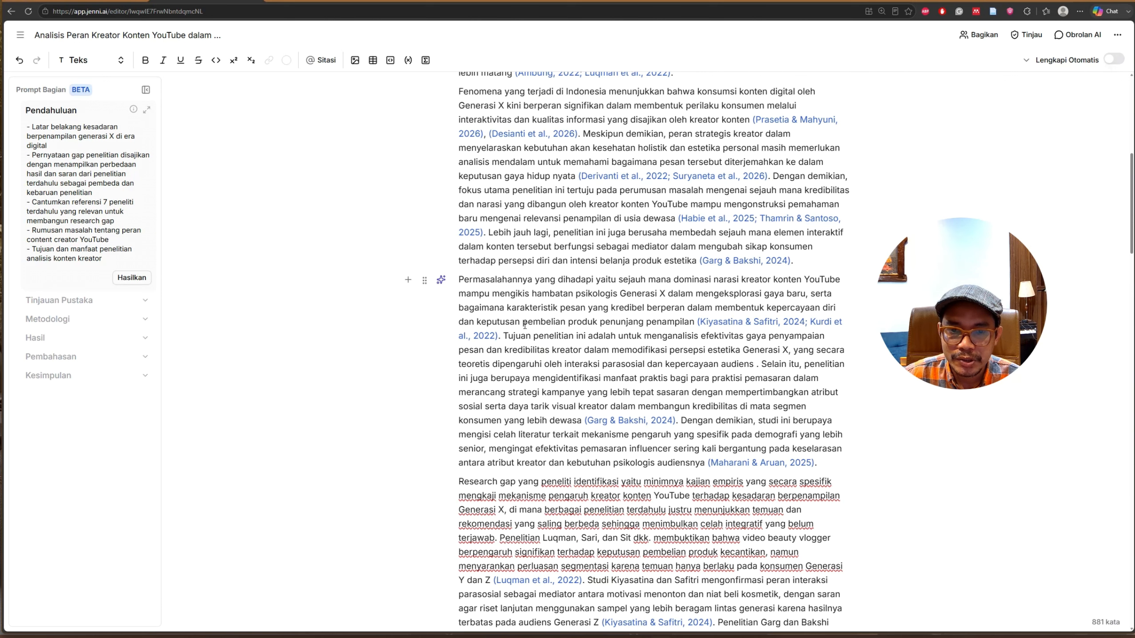
scroll(544, 332, down, 4)
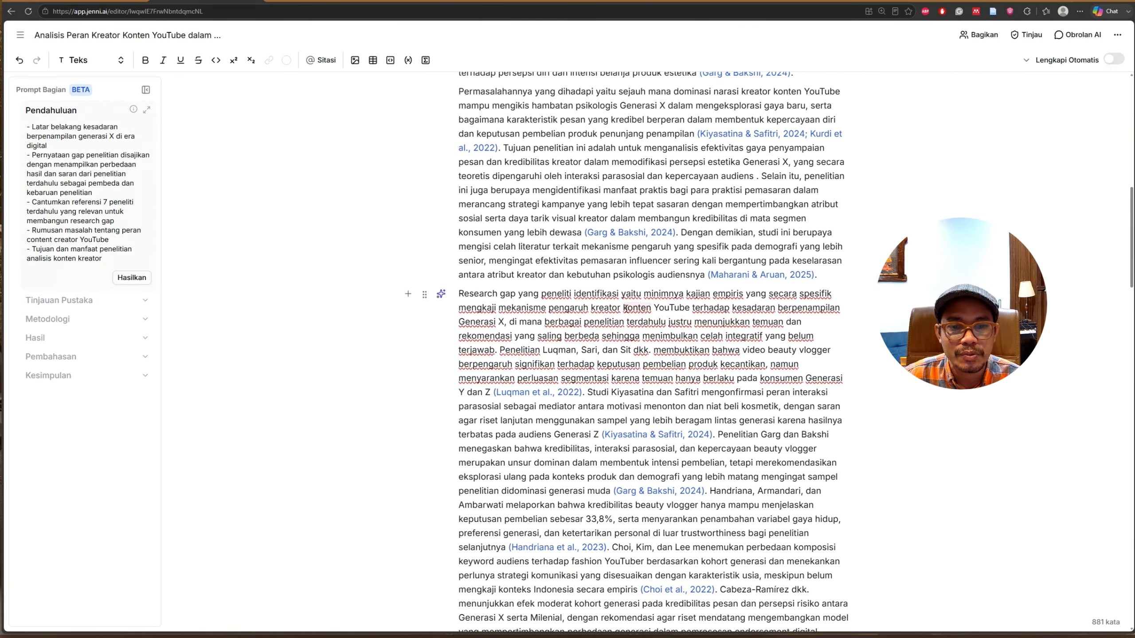
scroll(611, 379, down, 2)
scroll(611, 379, down, 9)
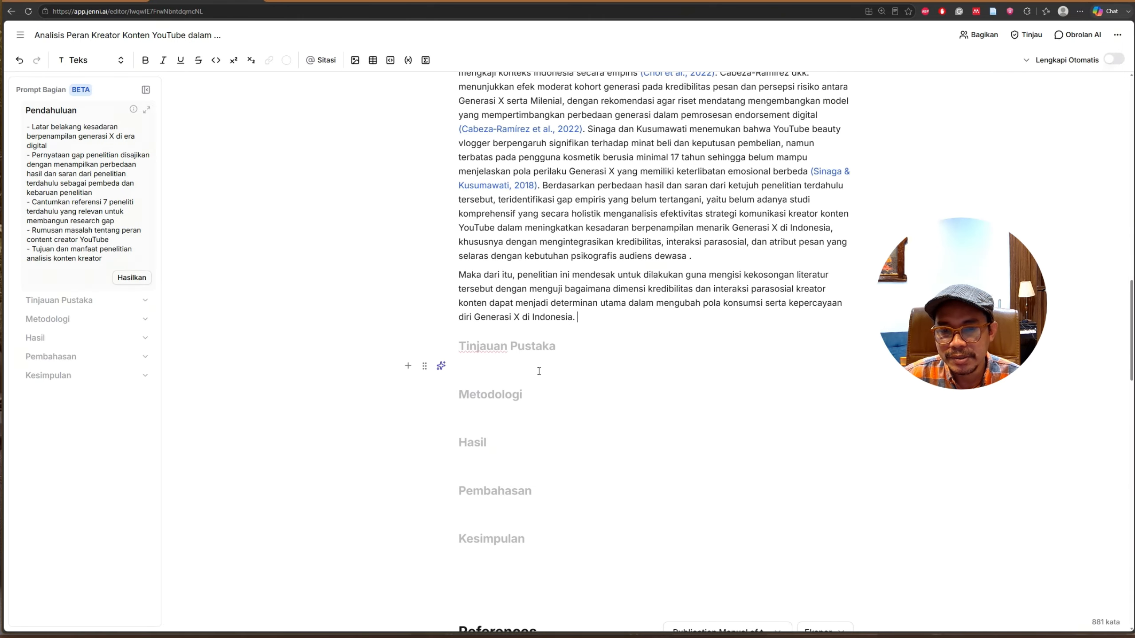
- Write the opening of the Tinjauan Pustaka section by turning on Lengkapi Otomatis and accepting its suggestions
click(531, 372)
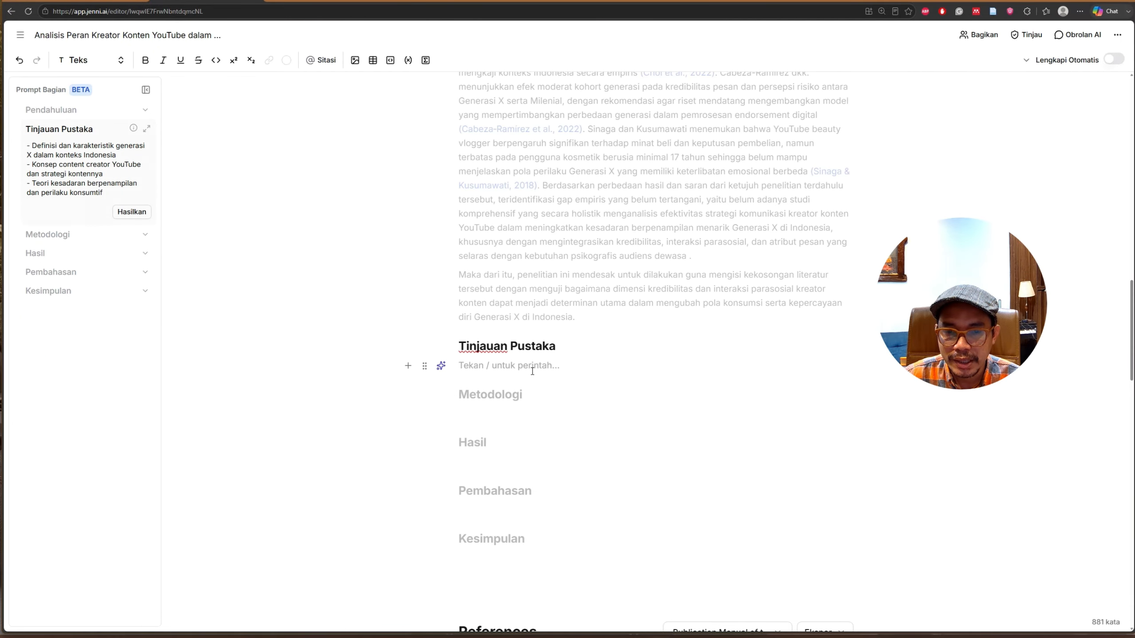
click(1114, 60)
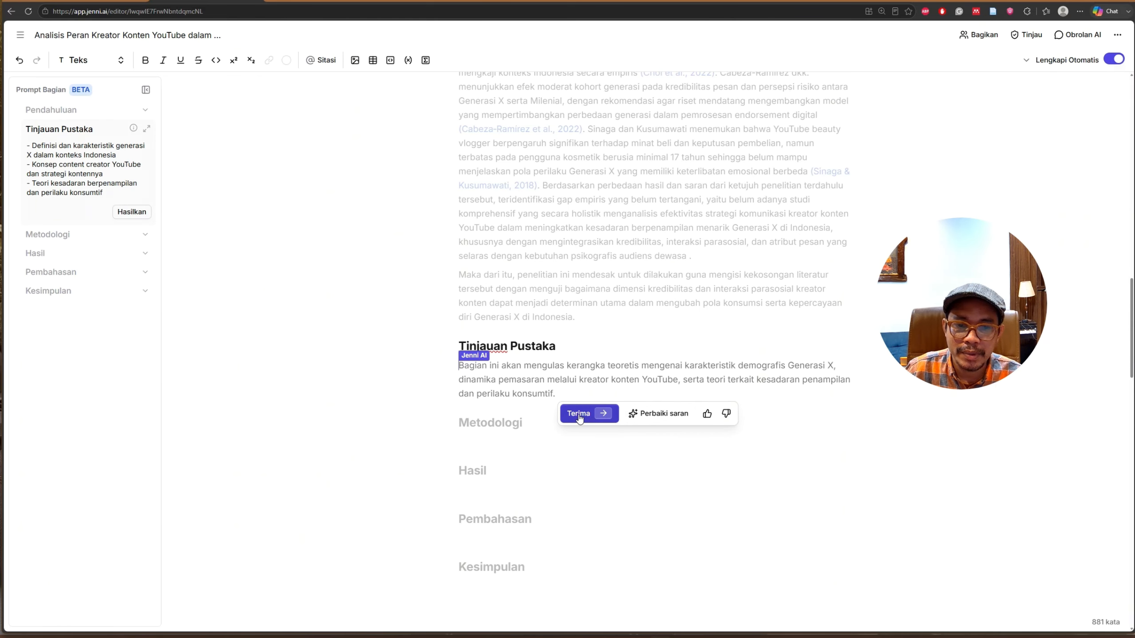
click(580, 418)
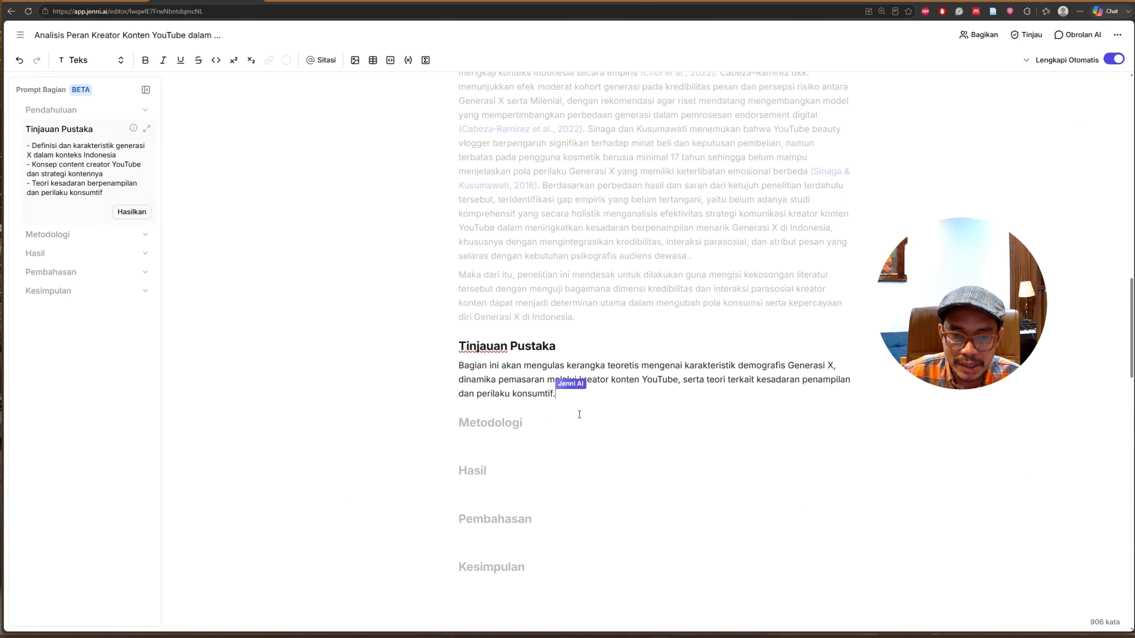
click(662, 522)
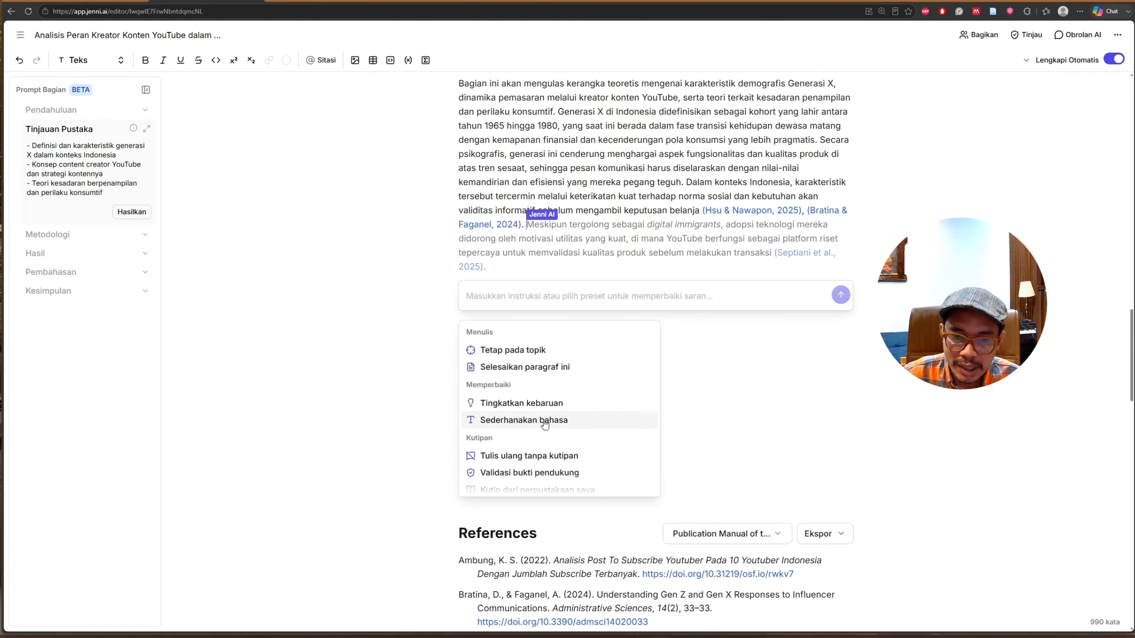
- Look through the writing, improvement and citation presets for refining the pending suggestion, and dismiss them
scroll(524, 463, down, 1)
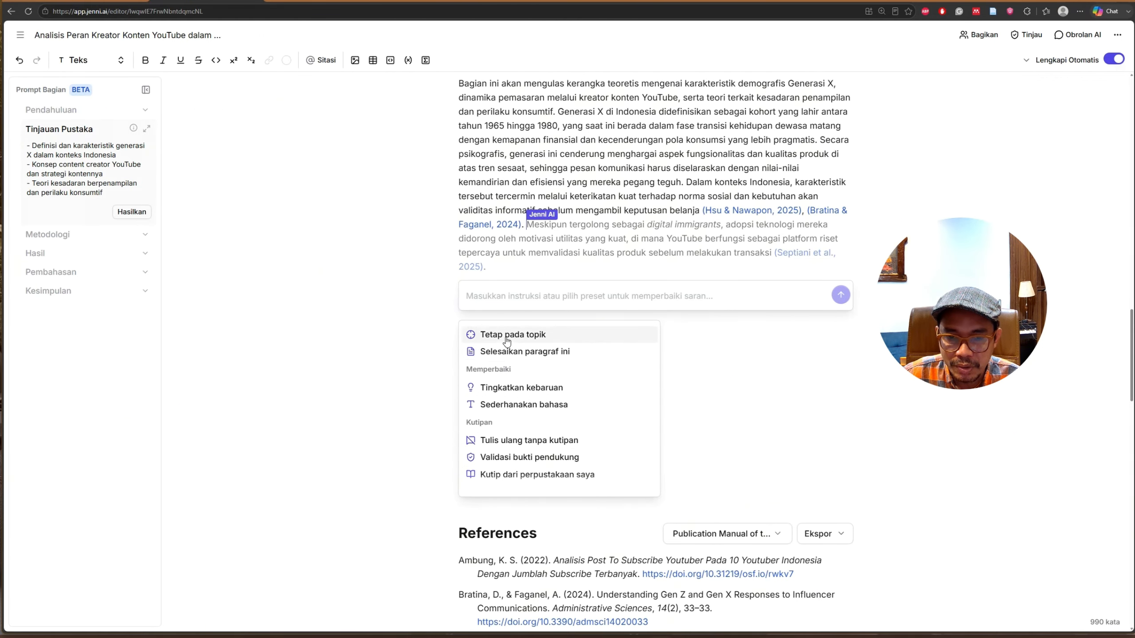
click(859, 345)
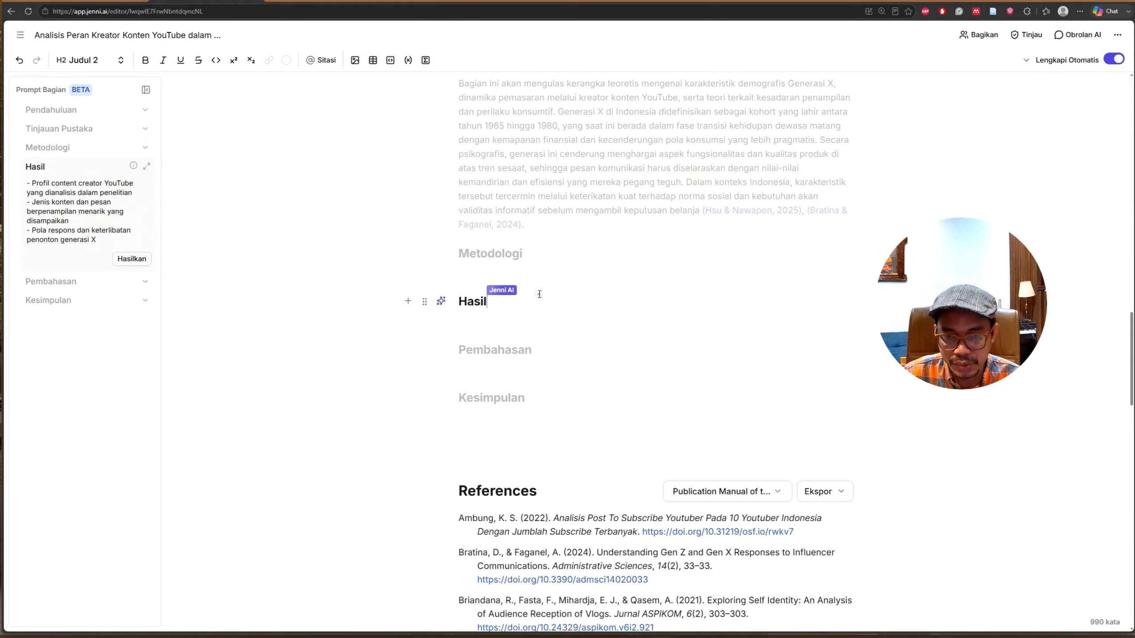
click(521, 278)
click(510, 319)
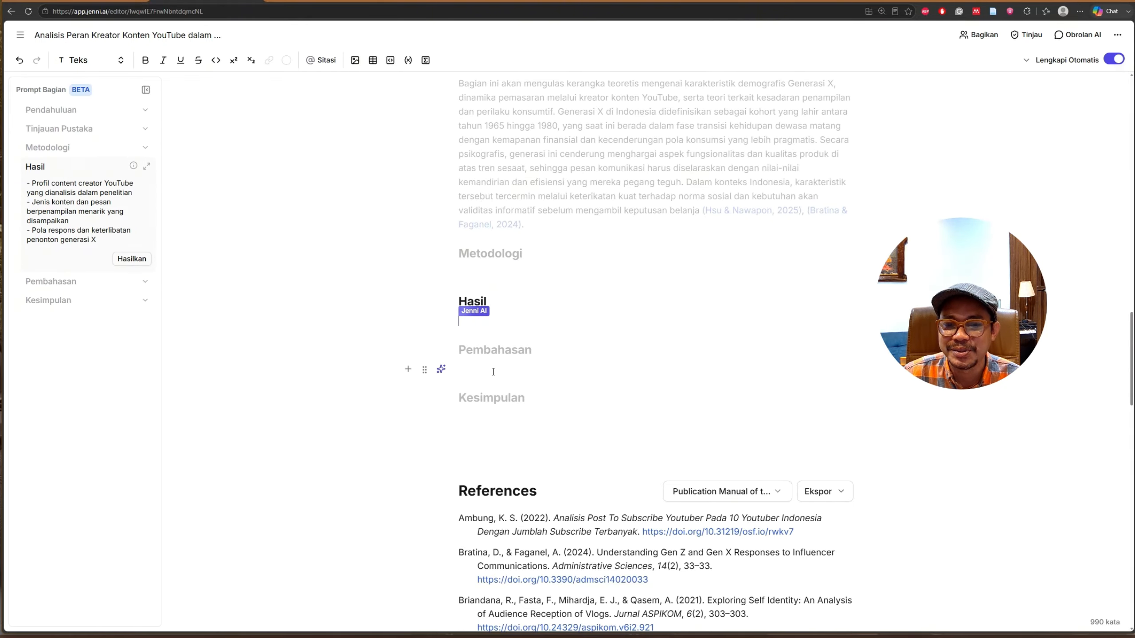
click(808, 375)
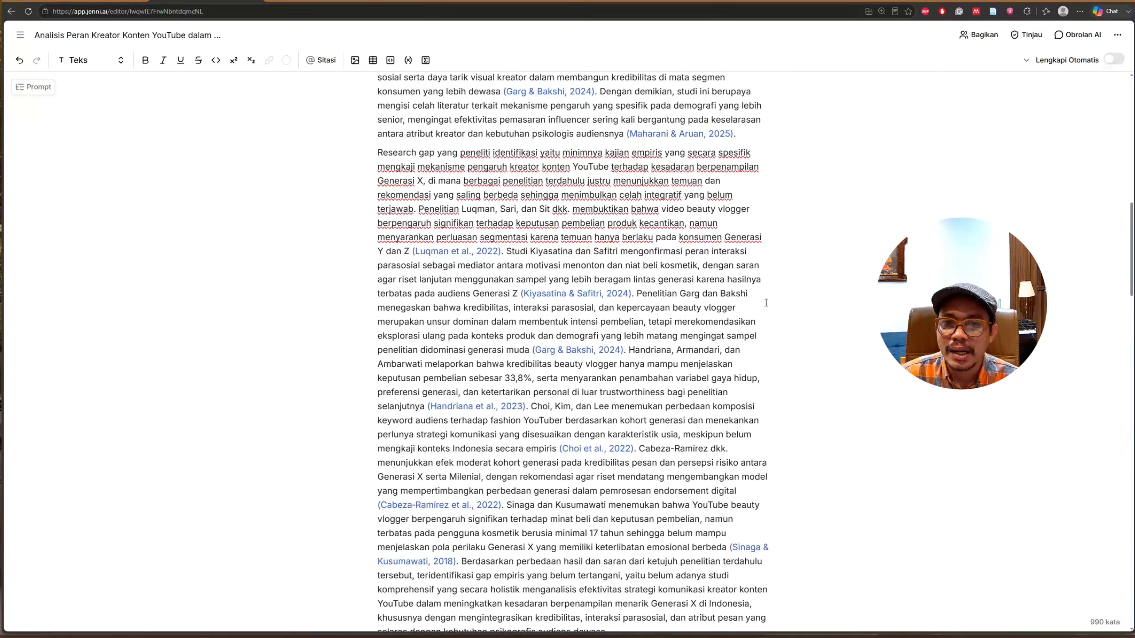
- Export the document as Word (.docx) with Kutipan asli MS Word citations and open the downloaded file
scroll(766, 303, up, 10)
scroll(765, 303, up, 4)
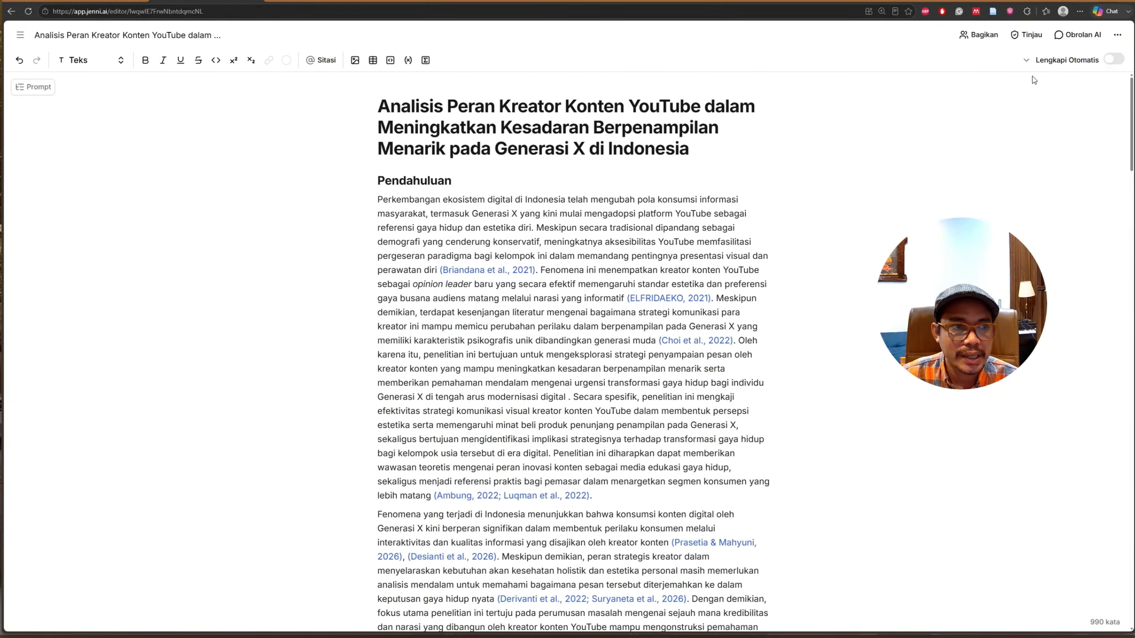
click(1116, 36)
mouse_move(1053, 81)
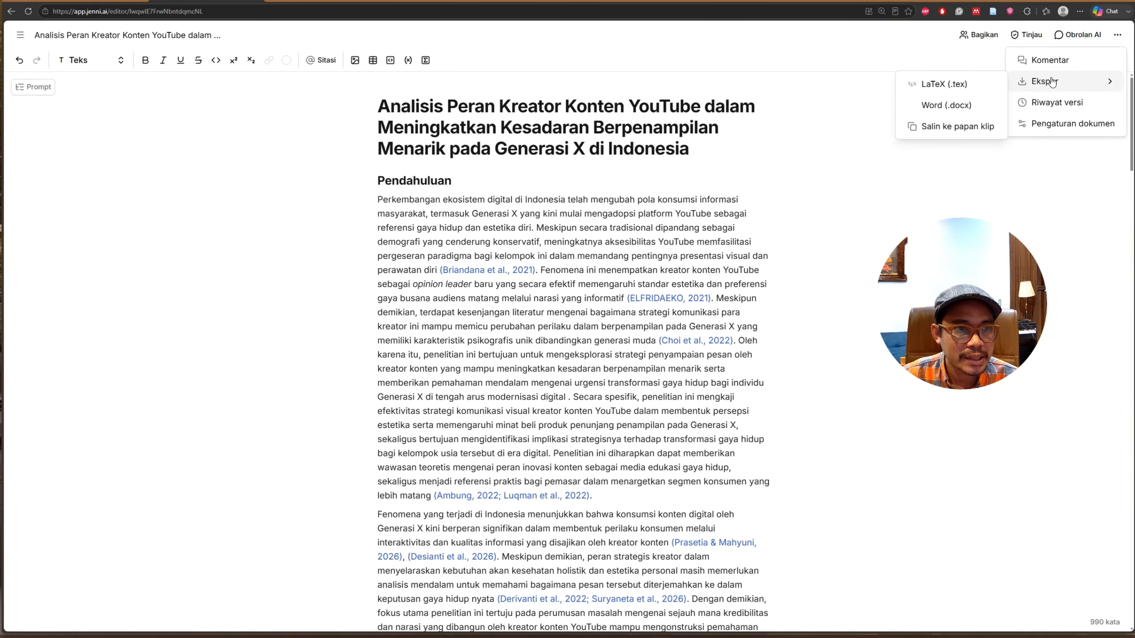
click(954, 105)
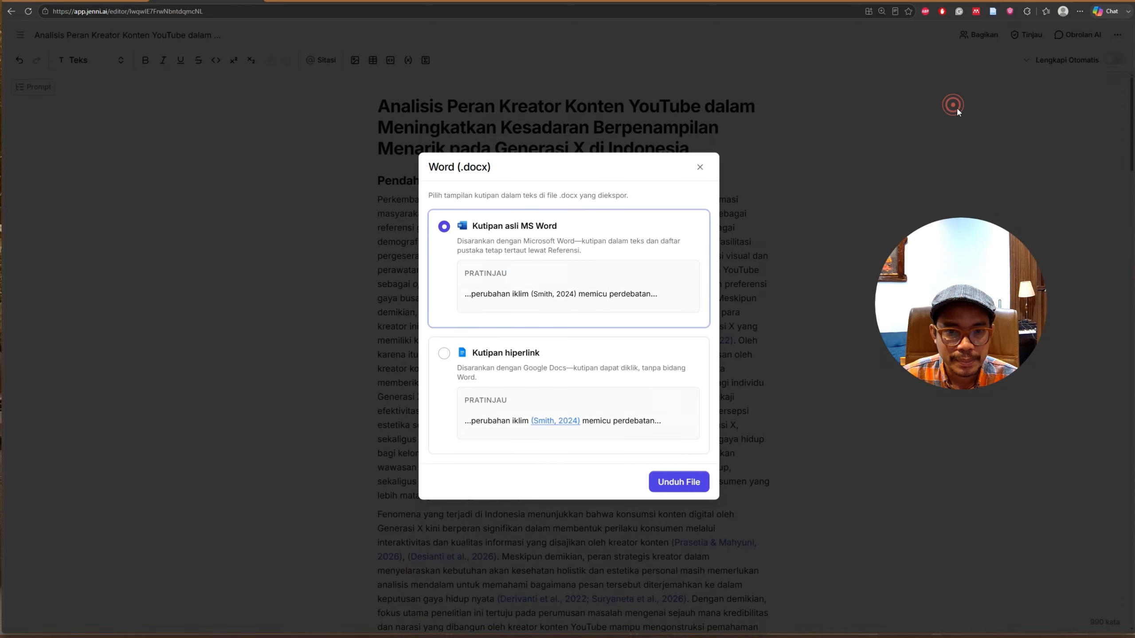
click(678, 482)
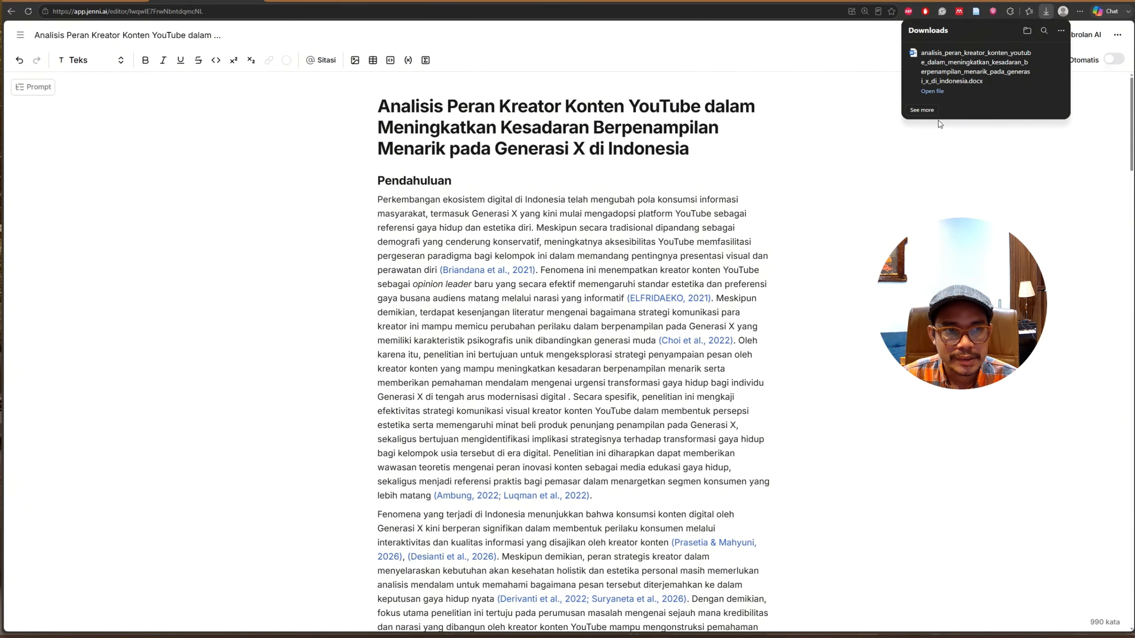
click(931, 91)
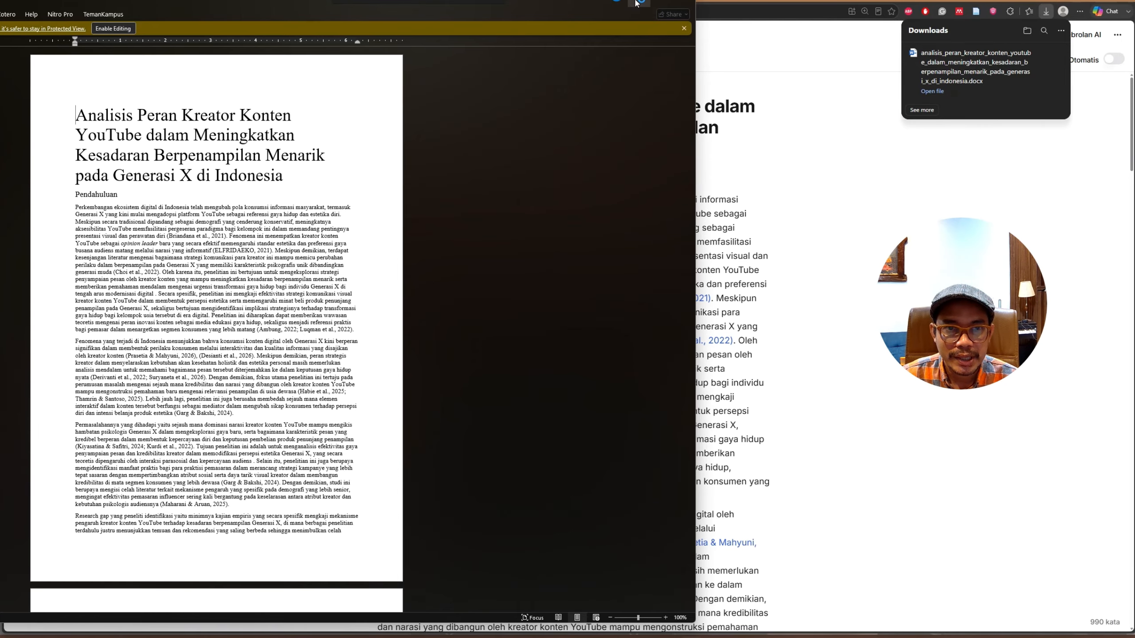
- Switch back to Jenni AI and examine the References list and its available Gaya Sitasi options
click(628, 2)
drag(1132, 99, 1131, 380)
scroll(528, 255, down, 2)
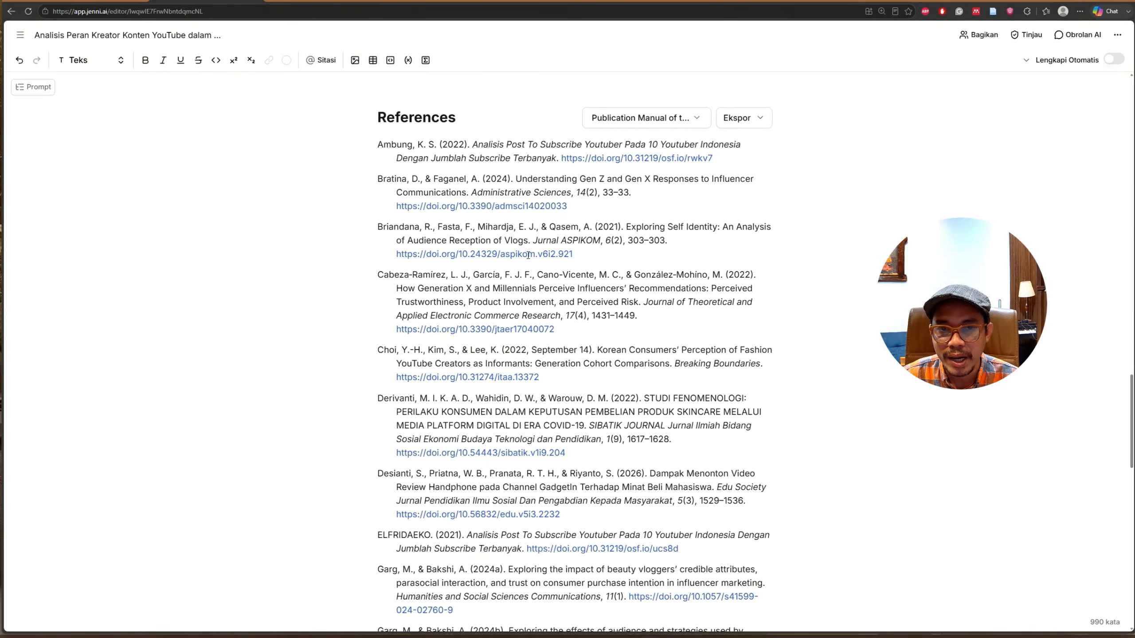
scroll(475, 175, down, 6)
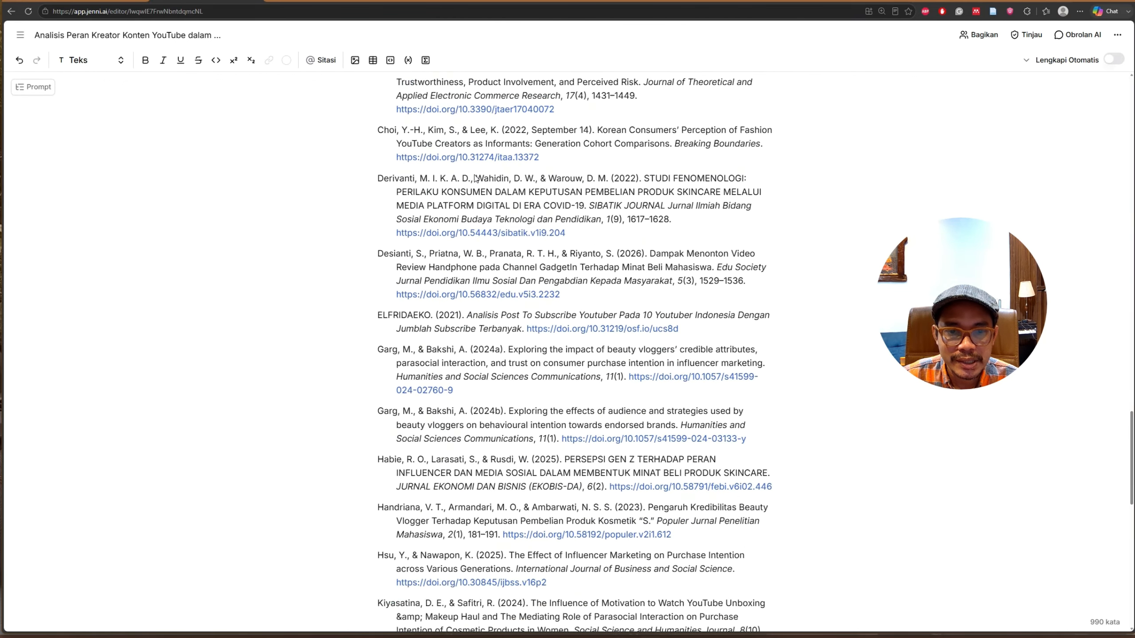
scroll(475, 175, up, 14)
scroll(475, 175, up, 7)
scroll(475, 175, down, 14)
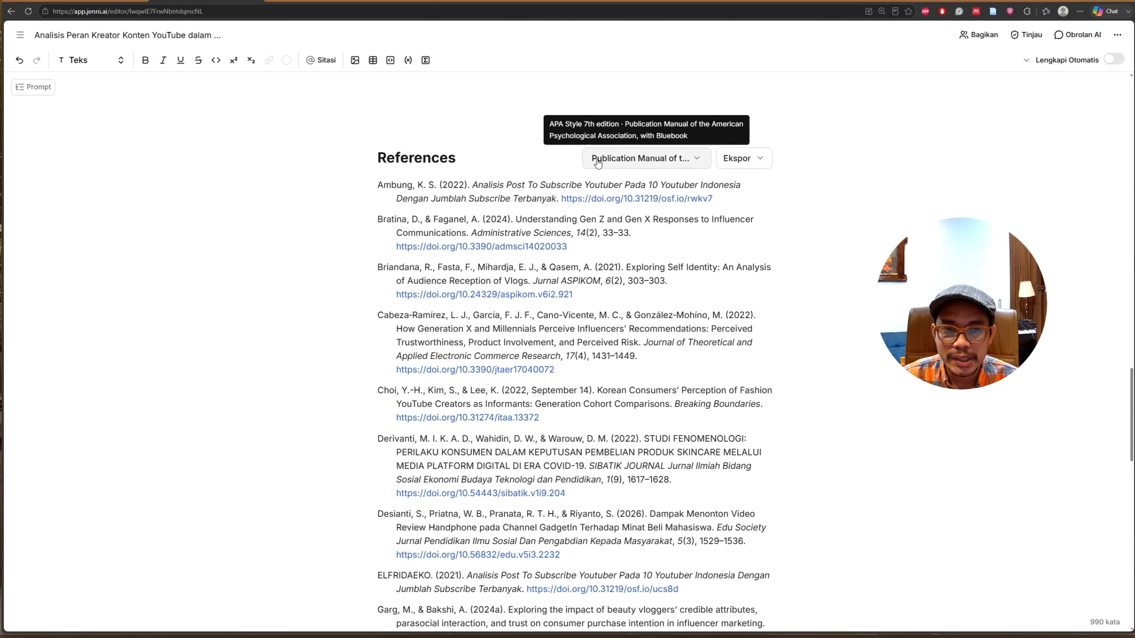
click(634, 162)
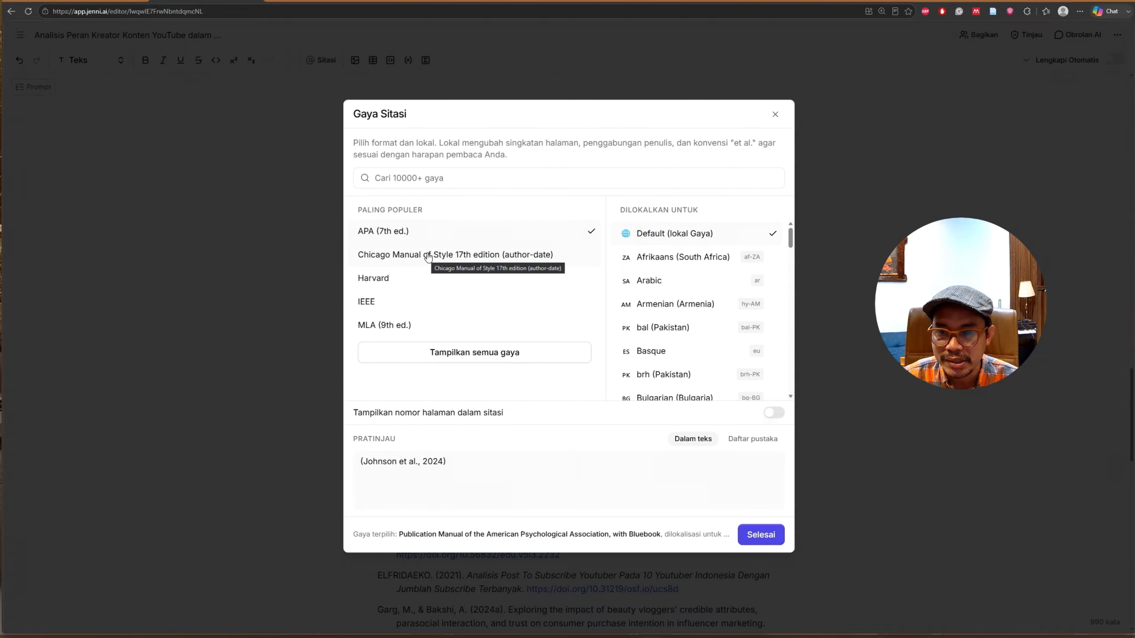
click(776, 115)
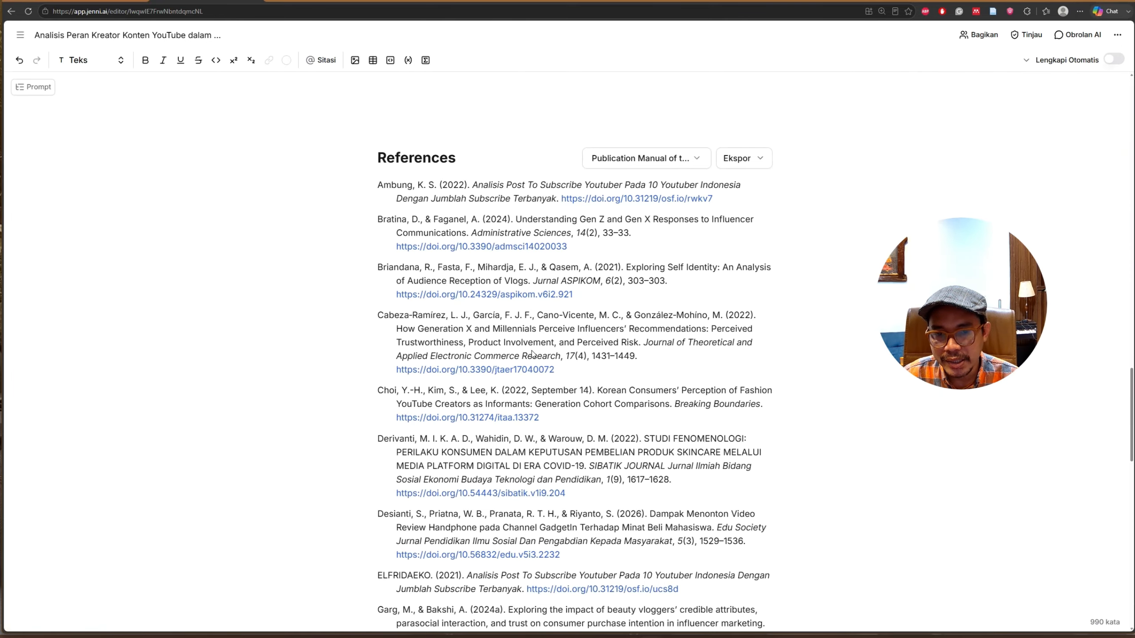
- Open the DOI links of the first three entries in the References list to check the sources
click(616, 200)
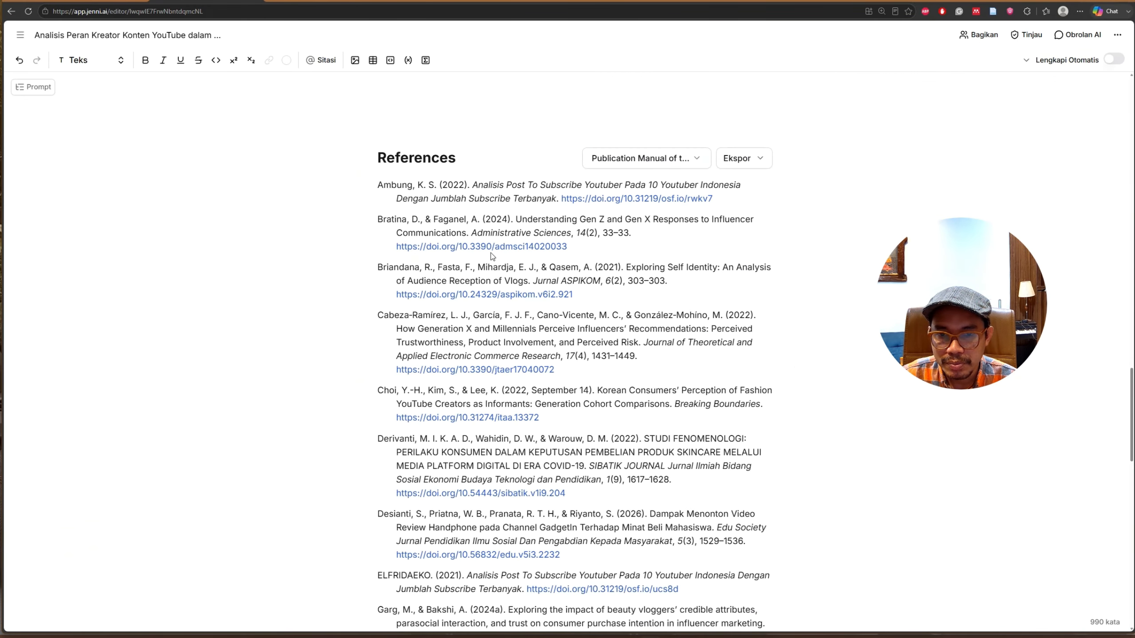
click(492, 247)
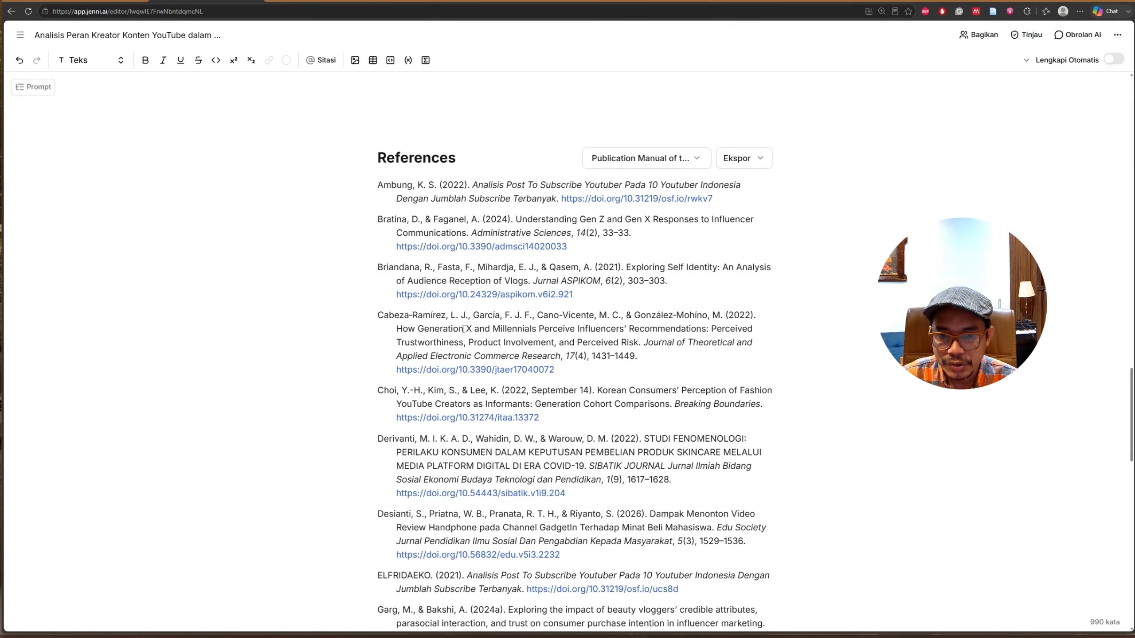
click(471, 296)
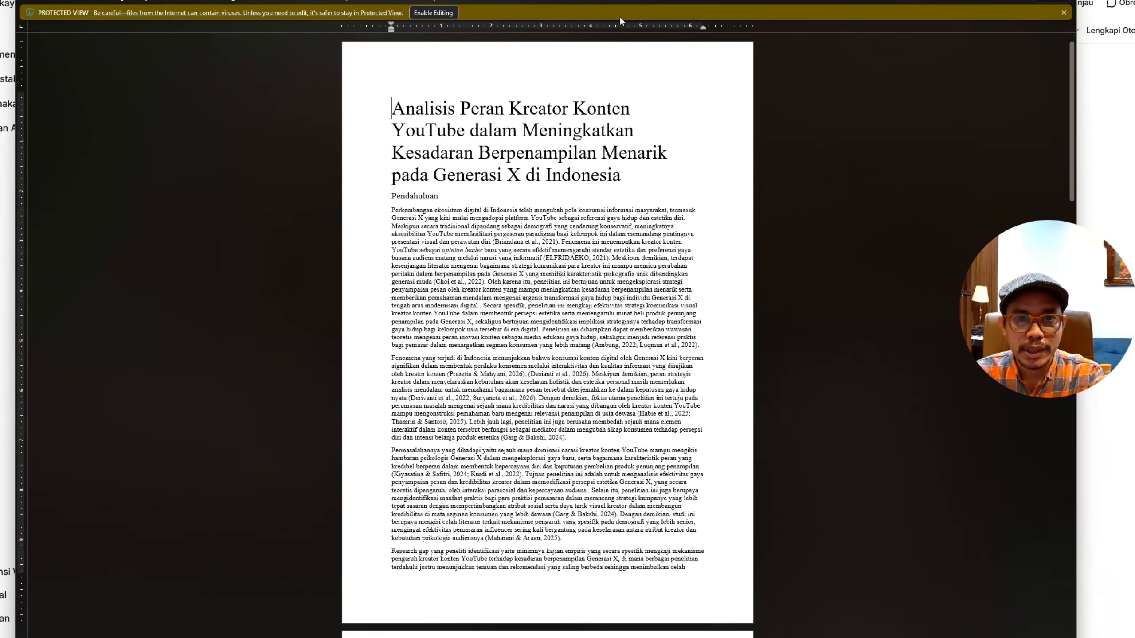
- Switch to the exported document in Word and enable editing for it
click(434, 13)
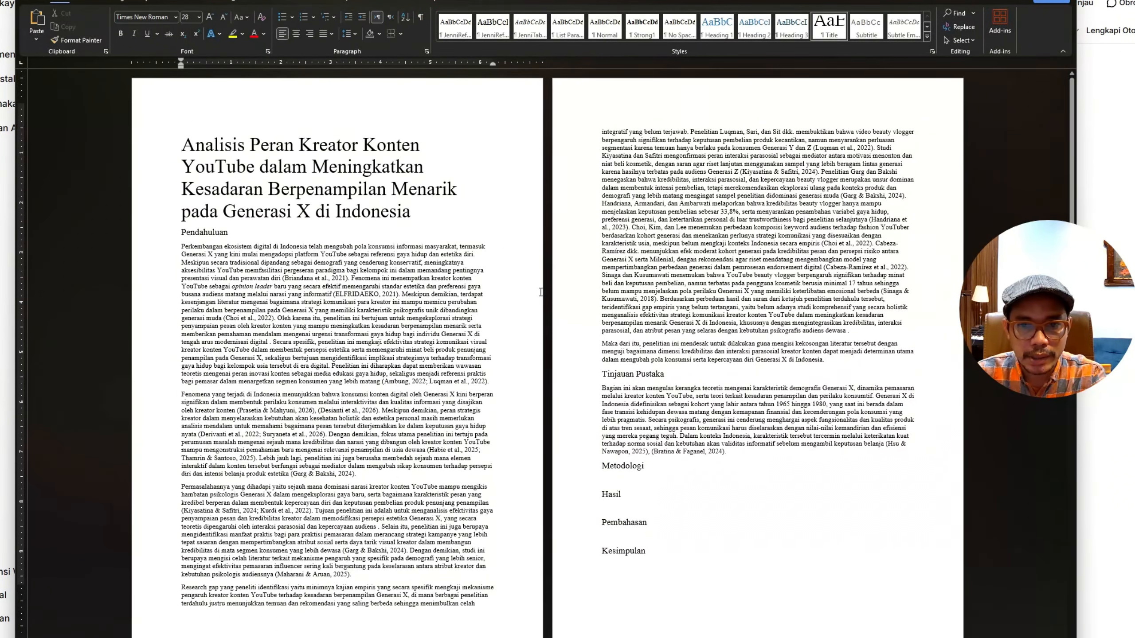
scroll(503, 291, down, 1)
scroll(503, 292, up, 3)
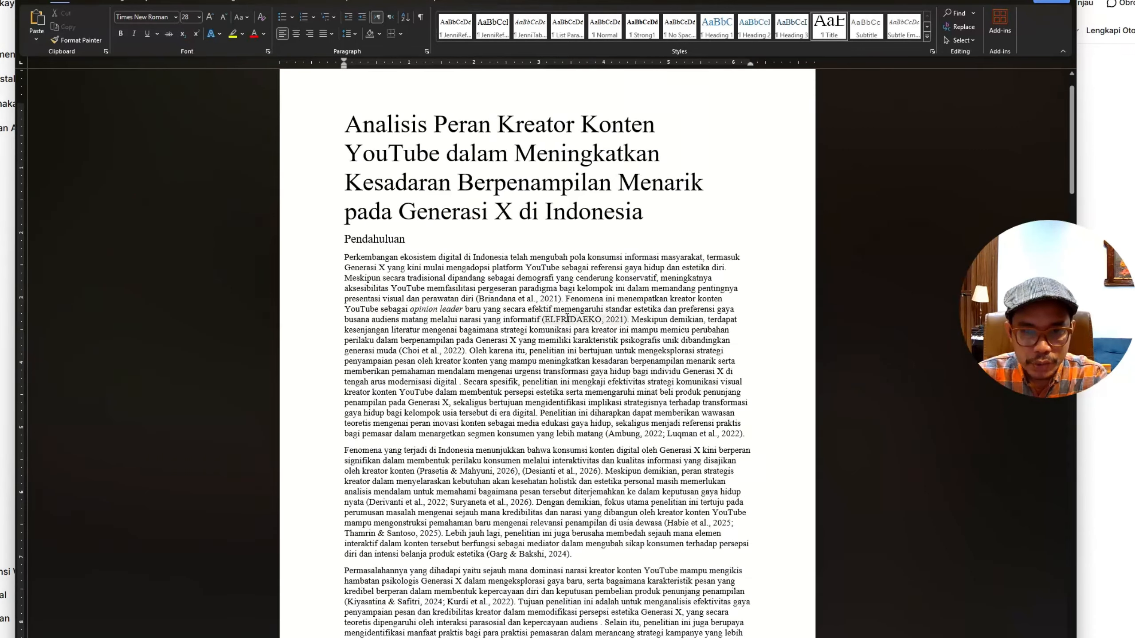
- Inspect several in-text citations in the first two Pendahuluan paragraphs to check whether they are Word citation fields
click(505, 300)
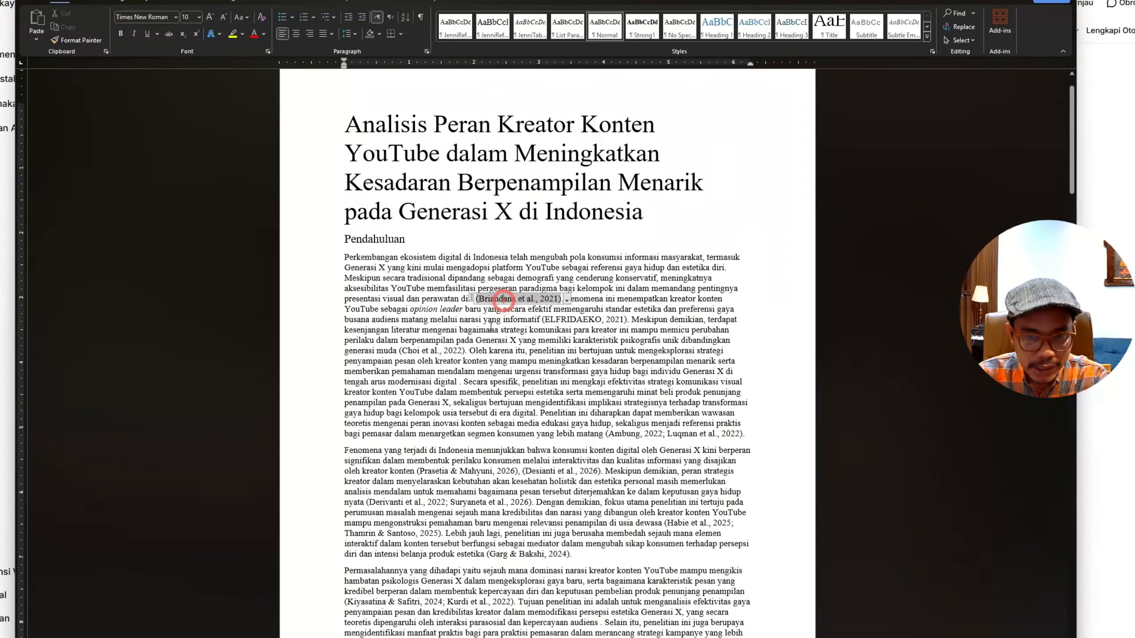
click(430, 353)
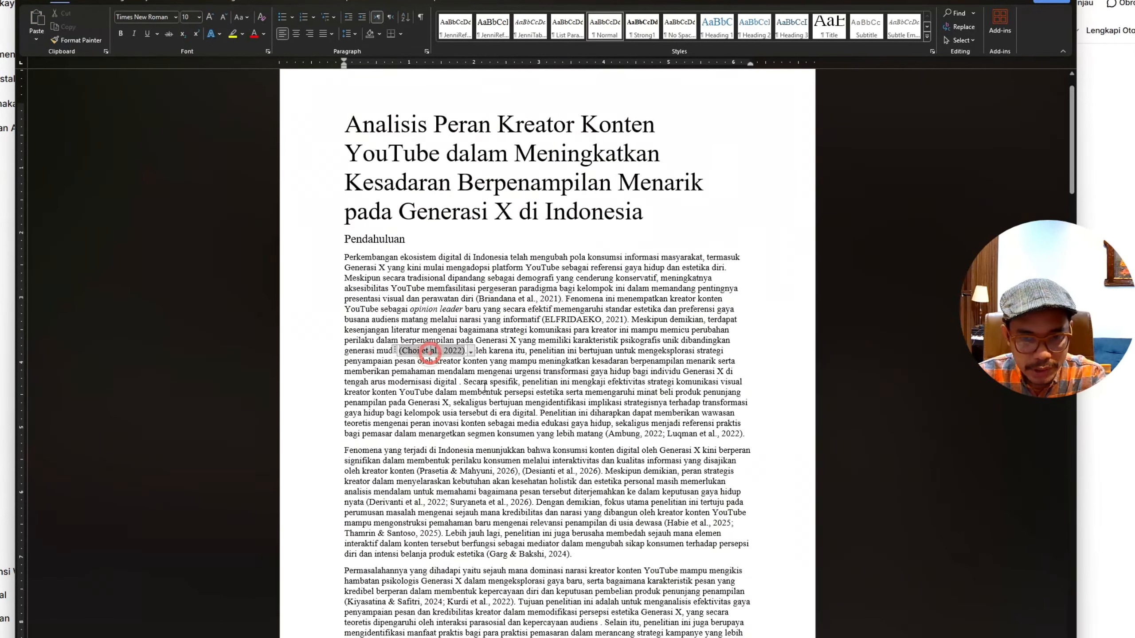
click(677, 433)
scroll(536, 456, down, 1)
click(558, 440)
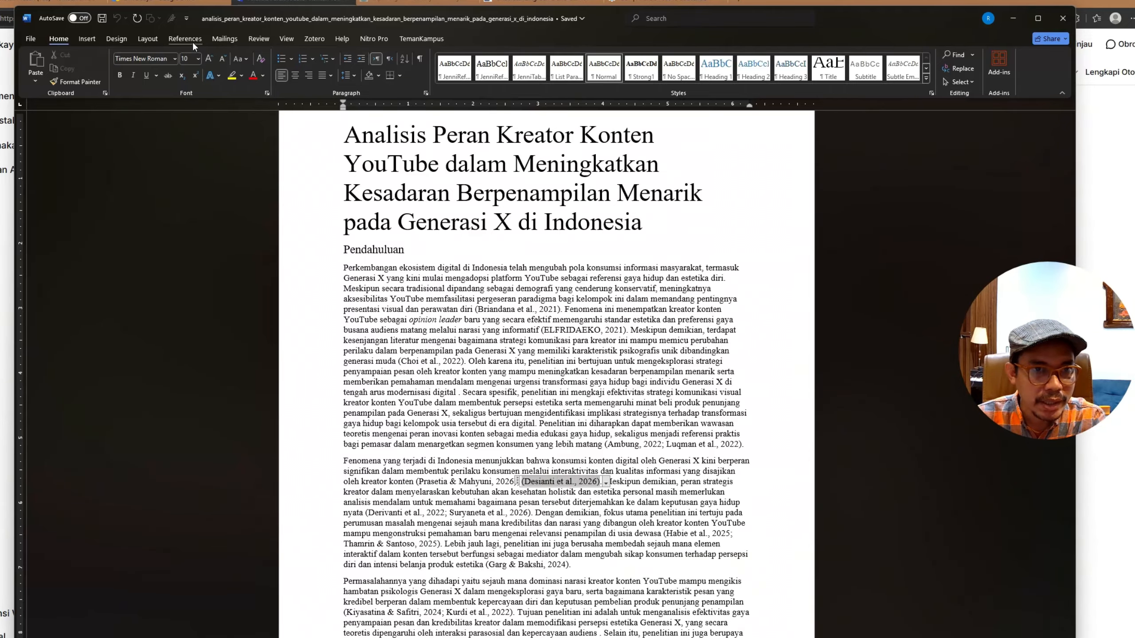
- View the document's citation sources in Word's Source Manager and close it
click(192, 41)
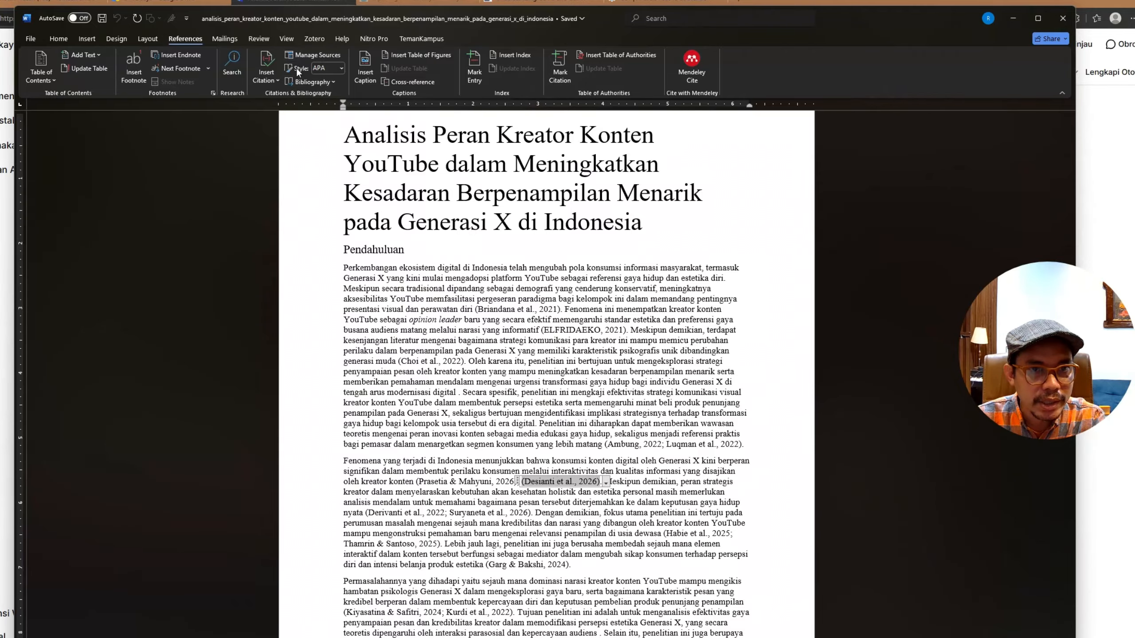
click(306, 54)
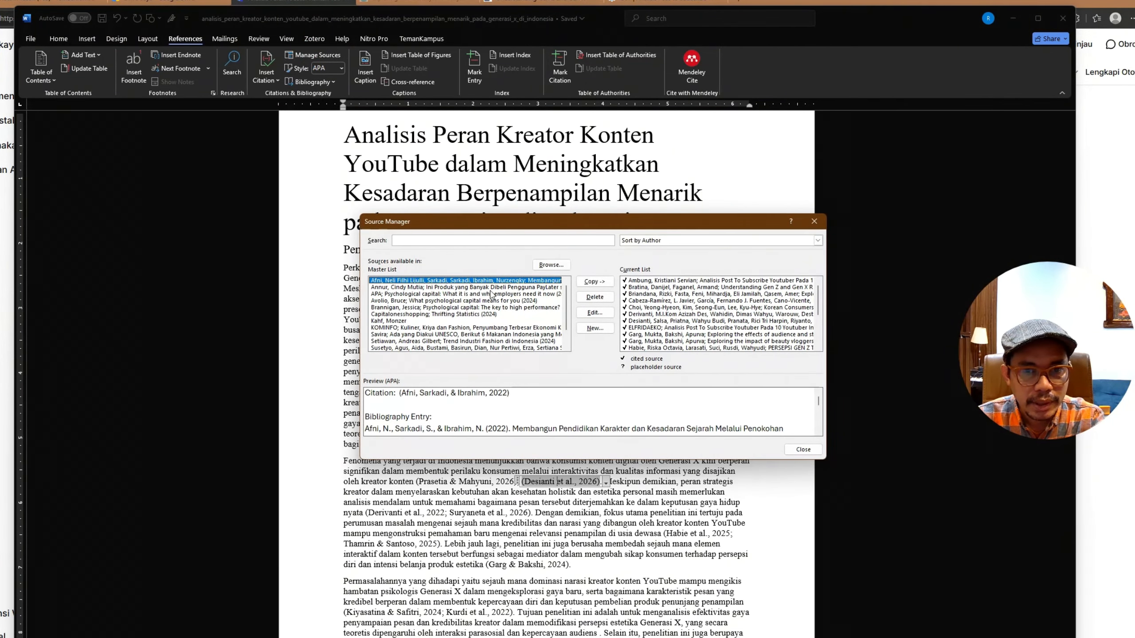
scroll(665, 318, down, 1)
key(Escape)
- Review the exported document down through its References list, and switch back to the document in Jenni AI
scroll(714, 411, down, 12)
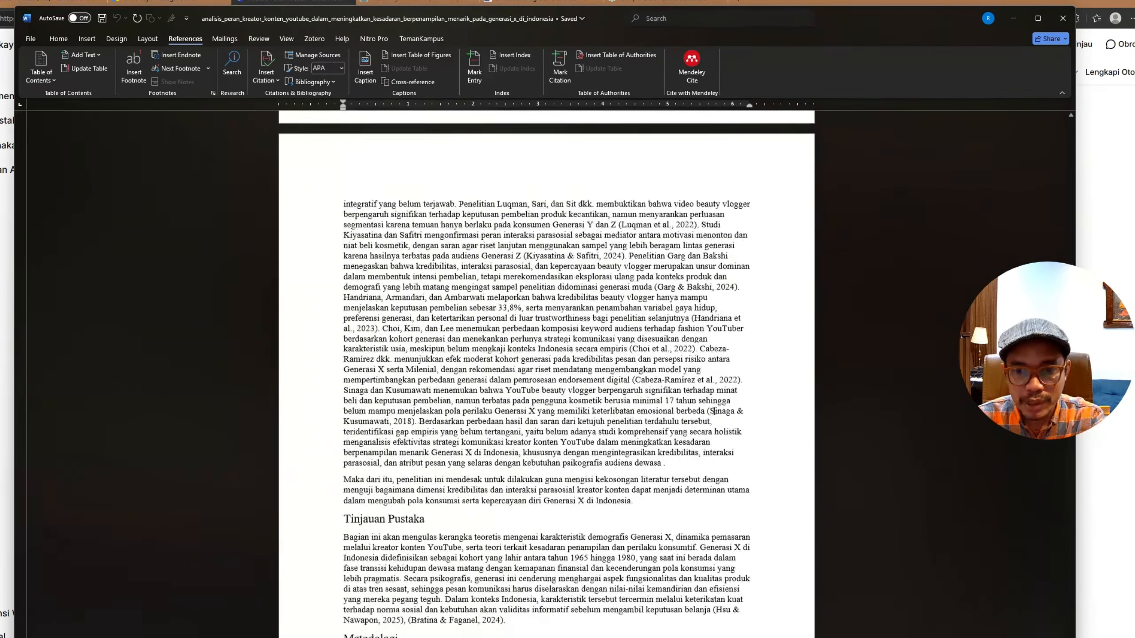
scroll(714, 411, down, 15)
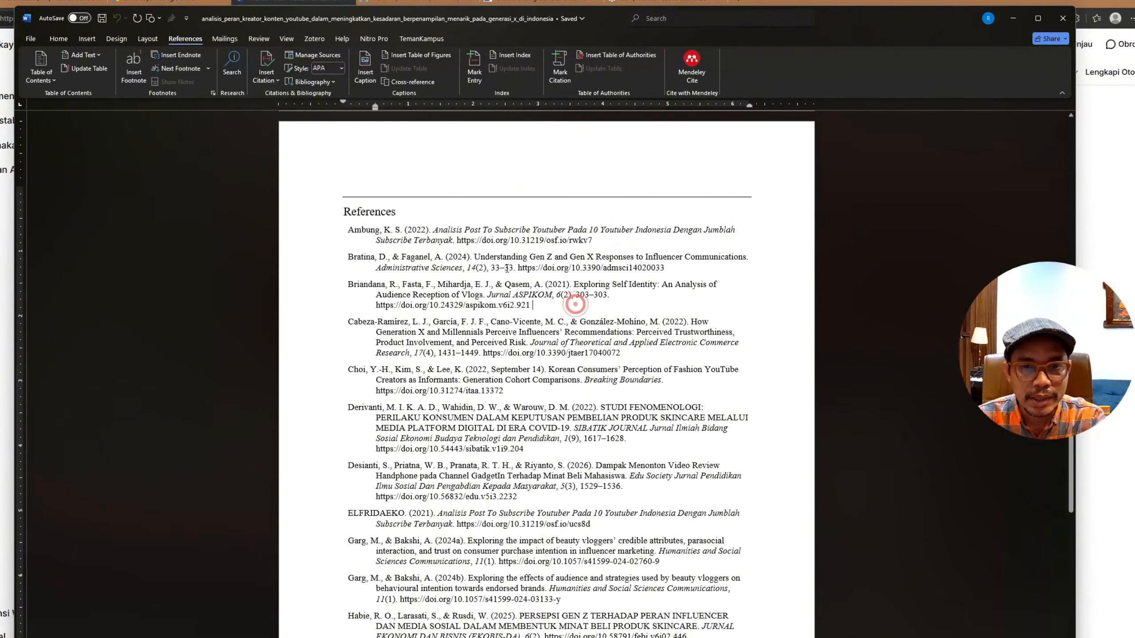
scroll(482, 254, down, 10)
scroll(485, 360, up, 15)
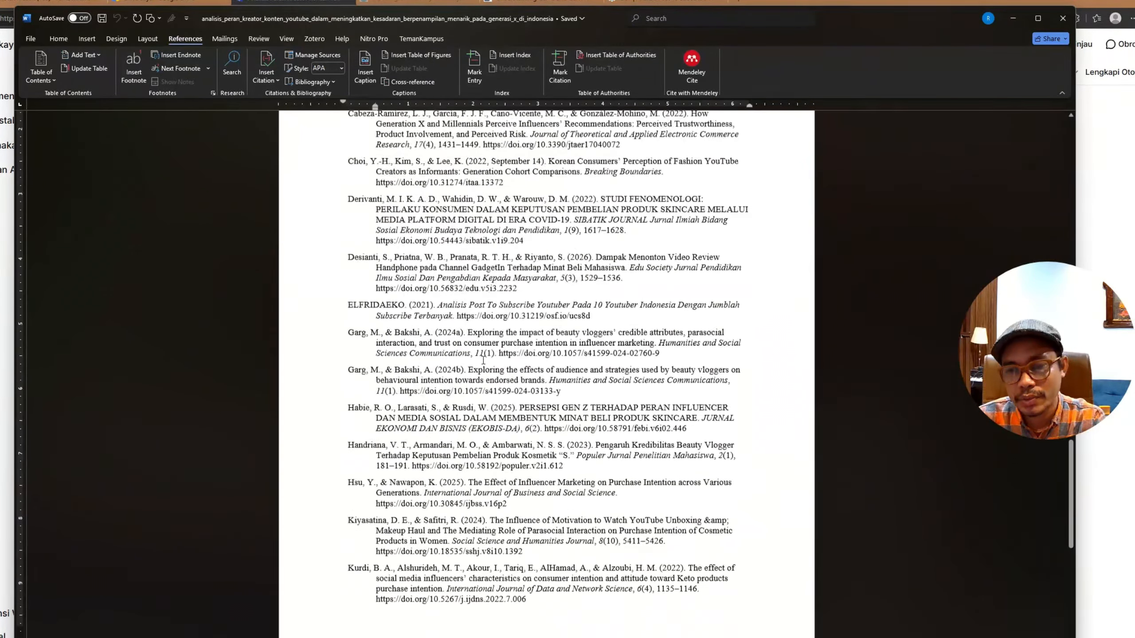
scroll(469, 345, up, 2)
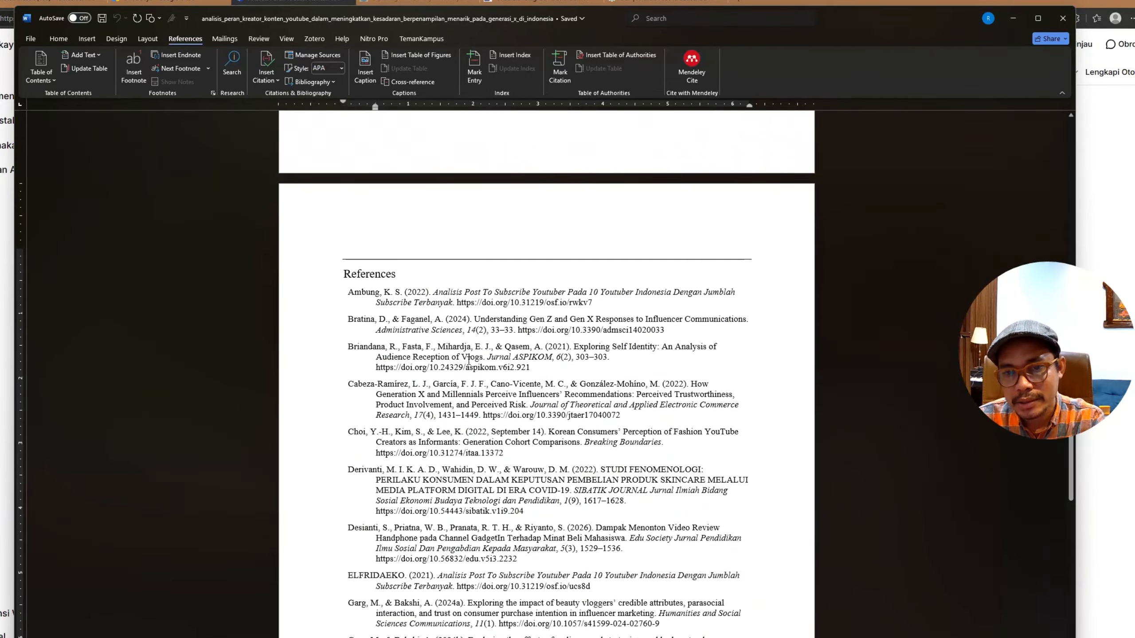
scroll(469, 360, down, 1)
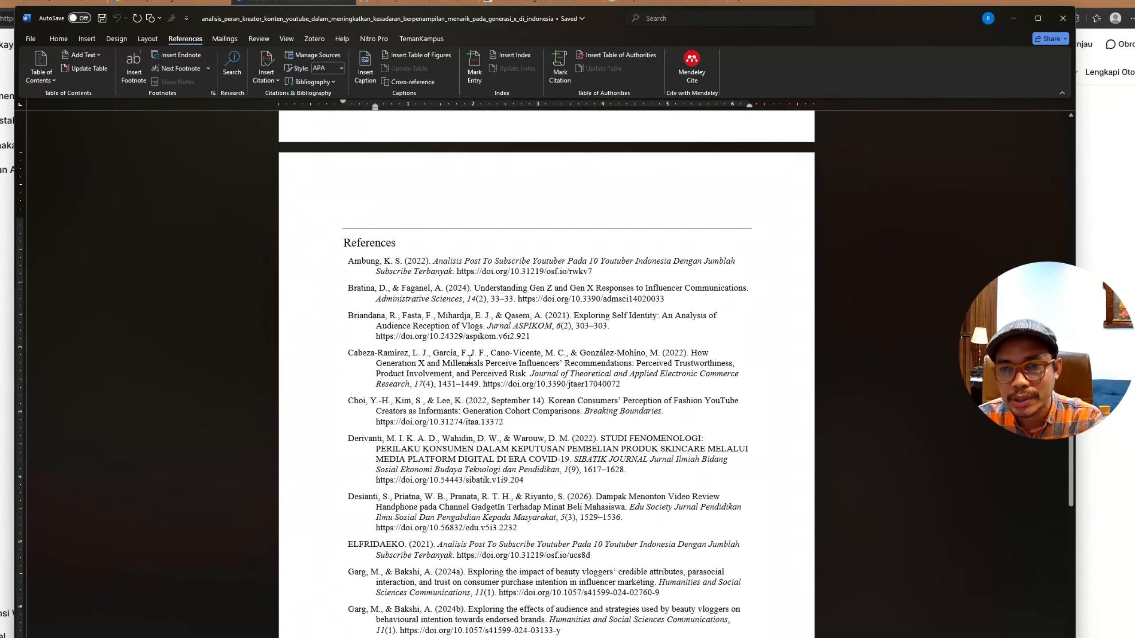
scroll(469, 360, up, 2)
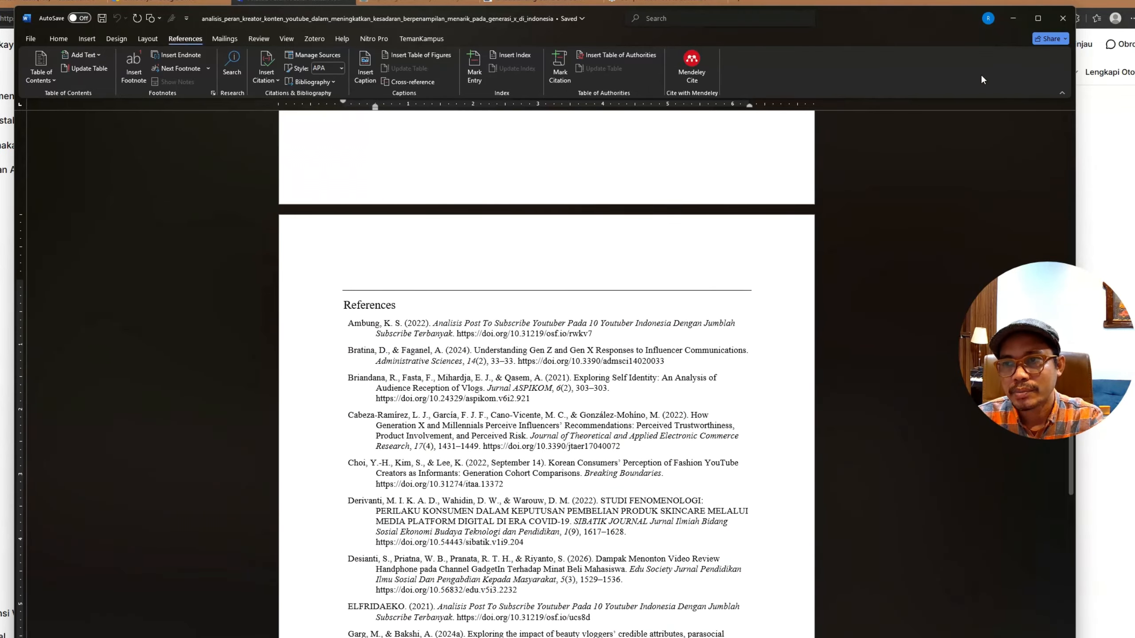
click(1014, 20)
scroll(755, 350, up, 6)
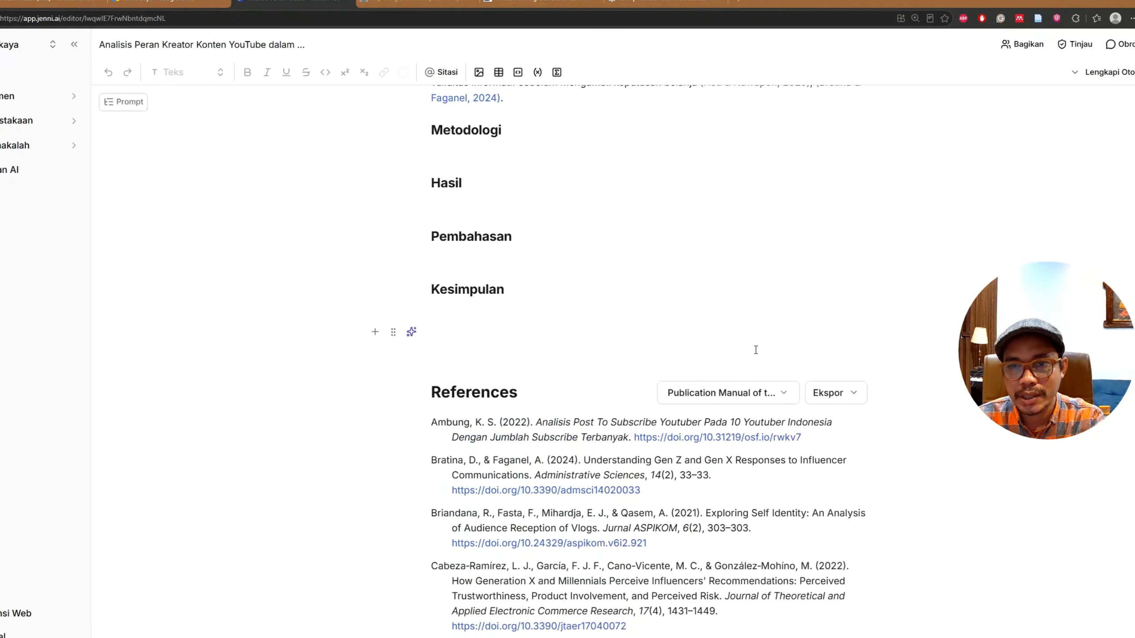
- View the citation styles available for the reference list, and check the exported References in Word against it
click(750, 397)
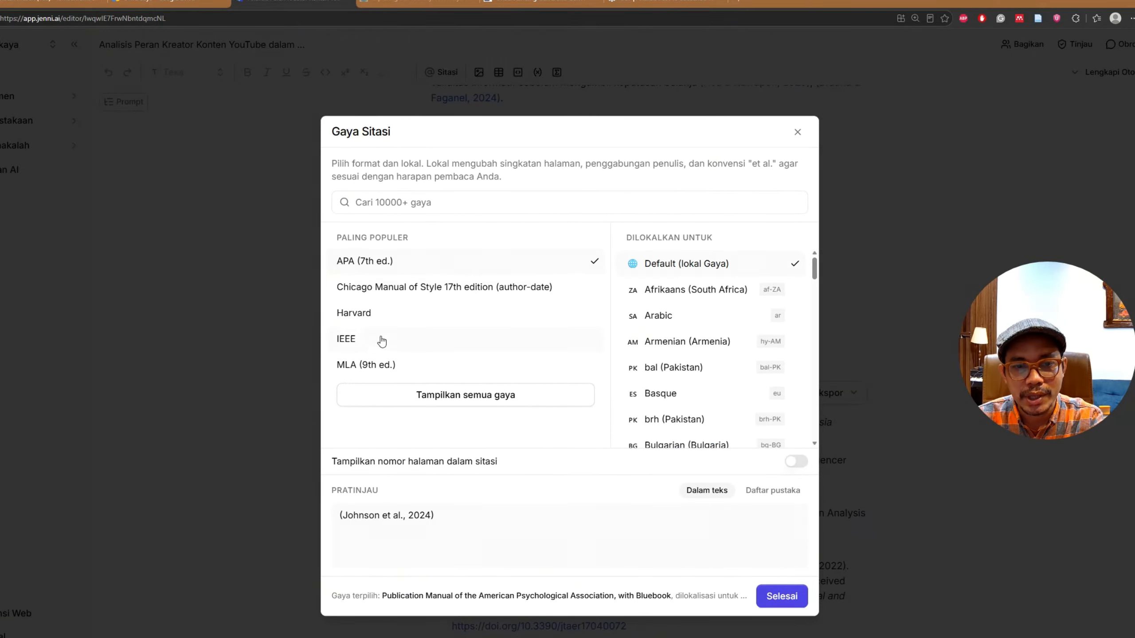
click(797, 130)
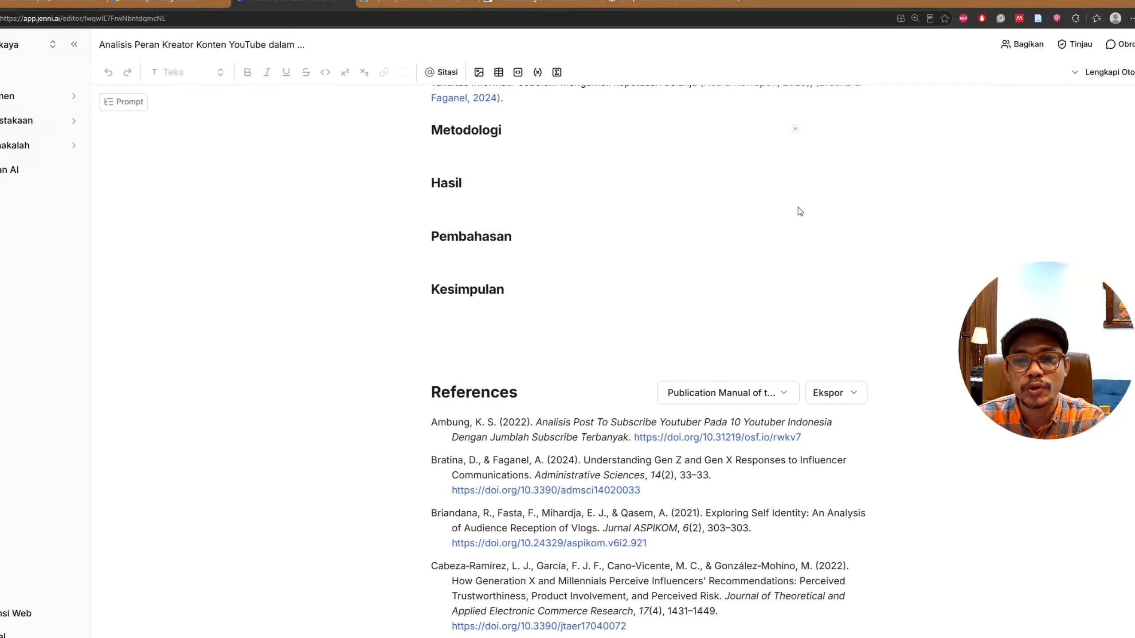
key(alt+Tab)
scroll(658, 521, down, 10)
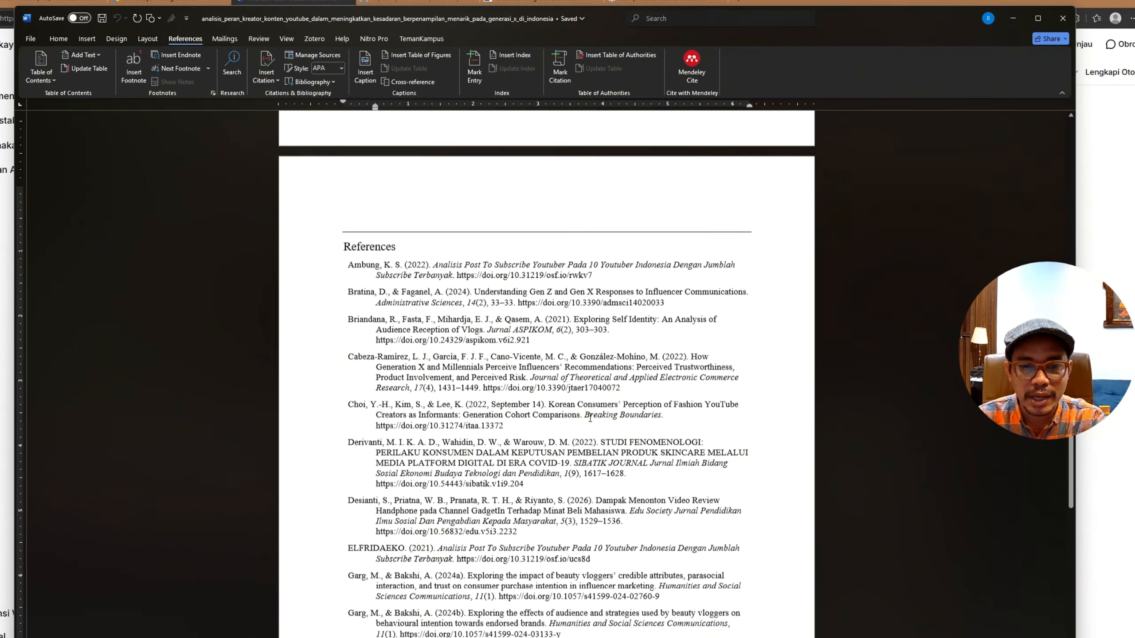
scroll(593, 420, up, 5)
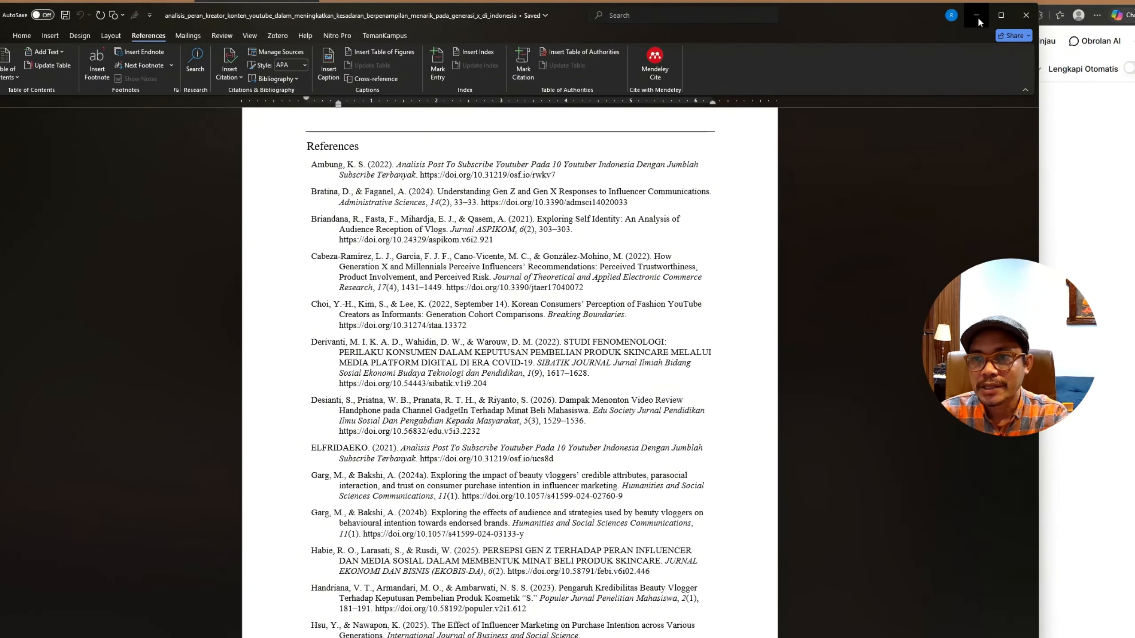
click(1013, 18)
- Look back over the paper from Tinjauan Pustaka up to Pendahuluan in Jenni AI, and open the document review tools
scroll(817, 375, up, 4)
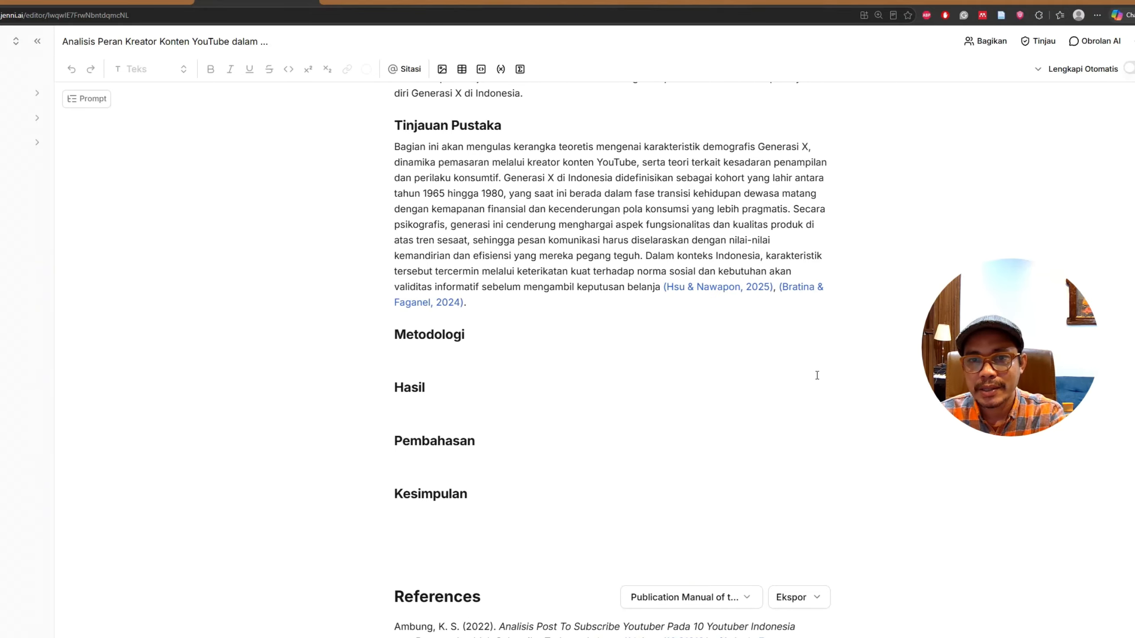
scroll(816, 376, up, 10)
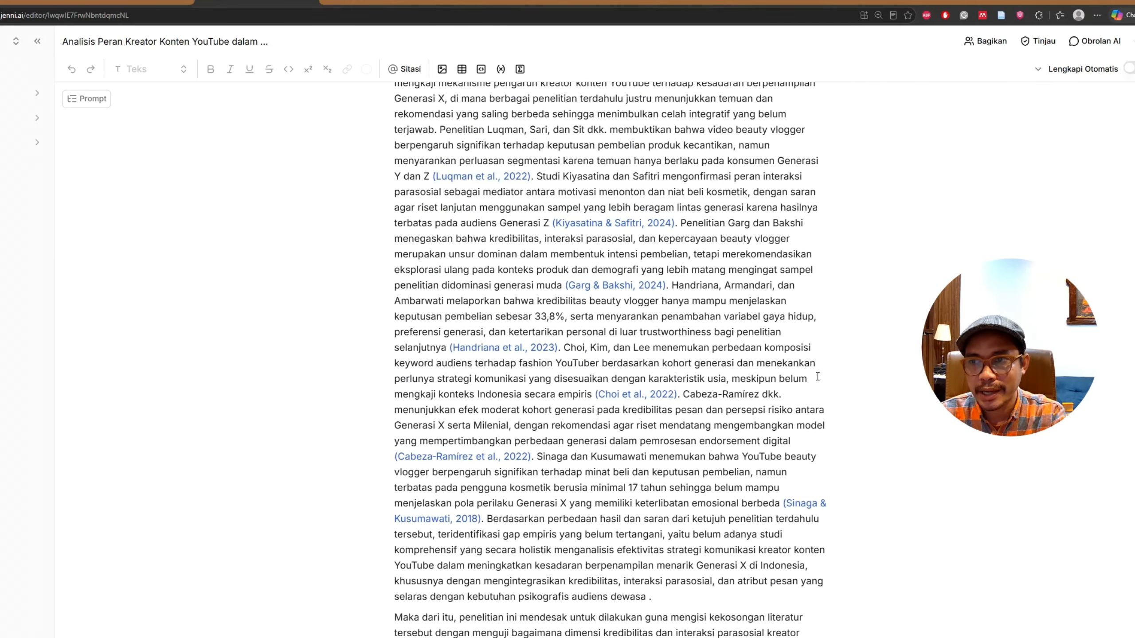
scroll(817, 376, up, 6)
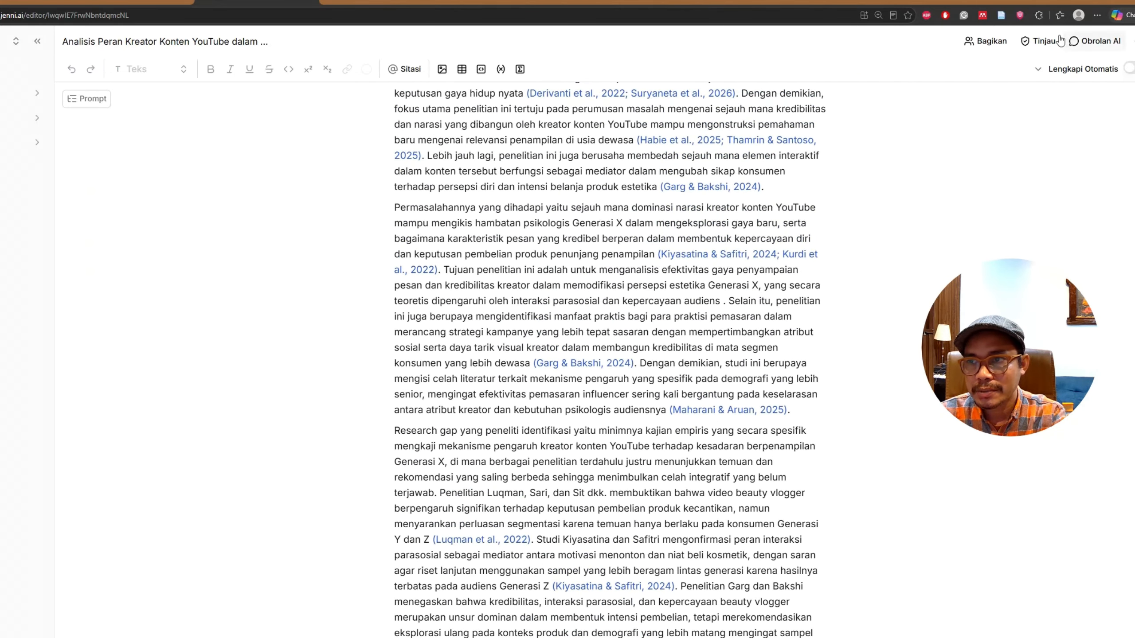
click(1041, 41)
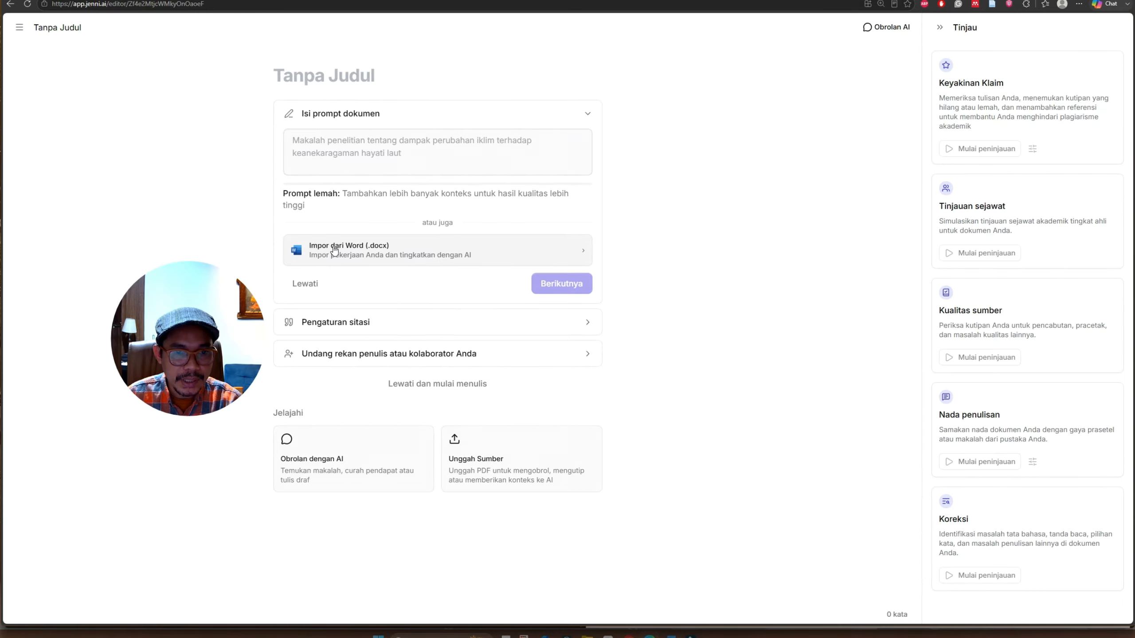
- Import the Word file Tesis_Pendahuluan_Latar_Belakang into the untitled document with its citations matched
click(334, 250)
click(112, 81)
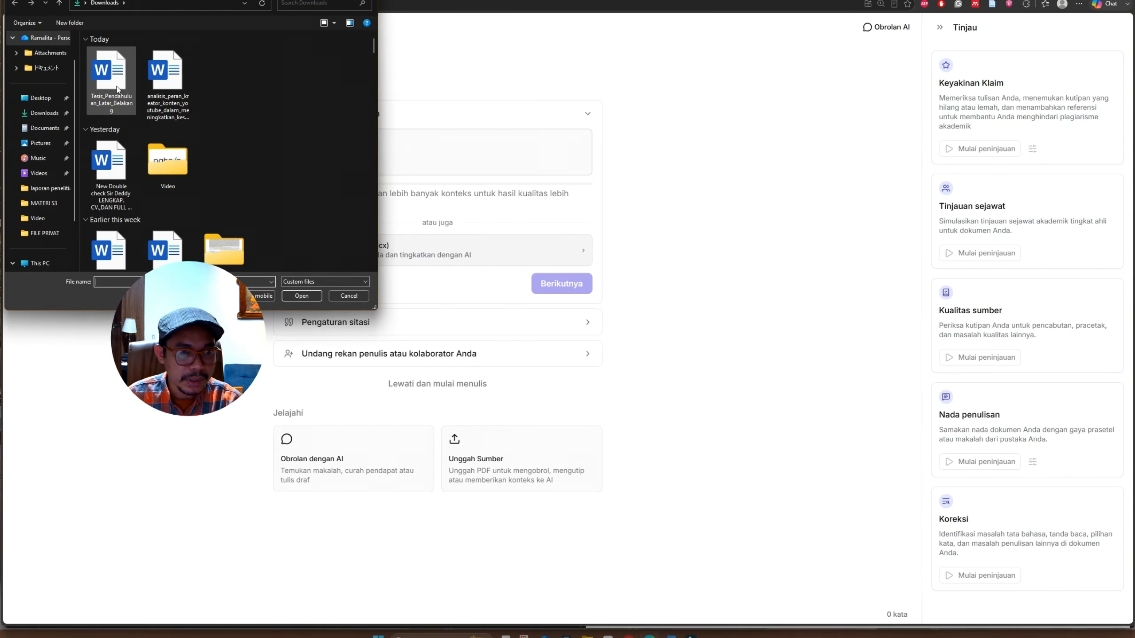
click(297, 297)
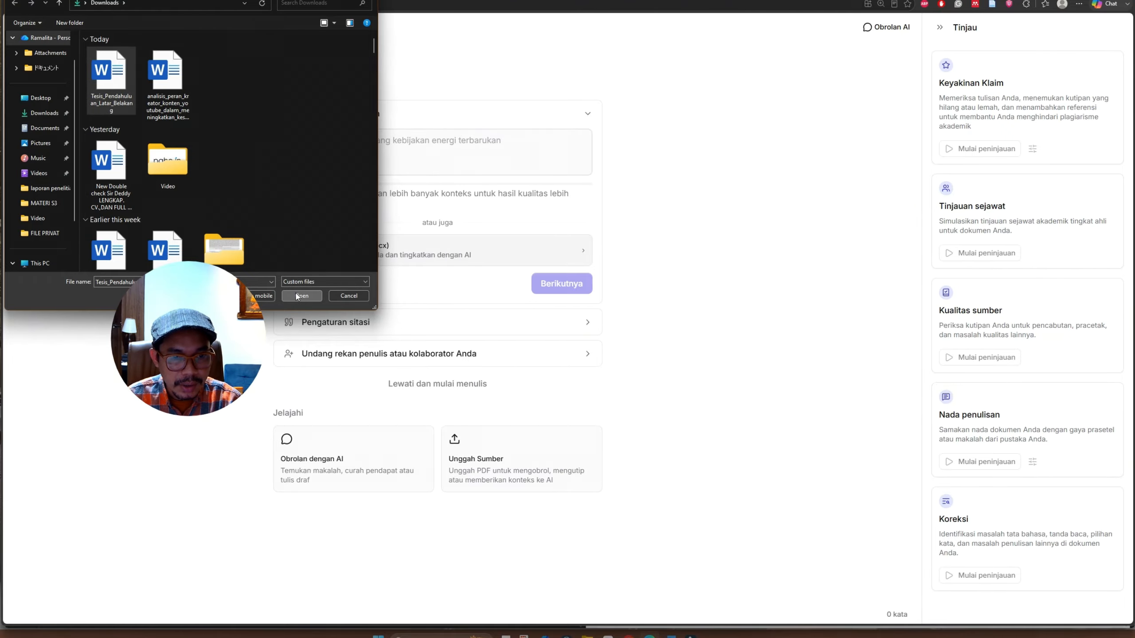
click(424, 381)
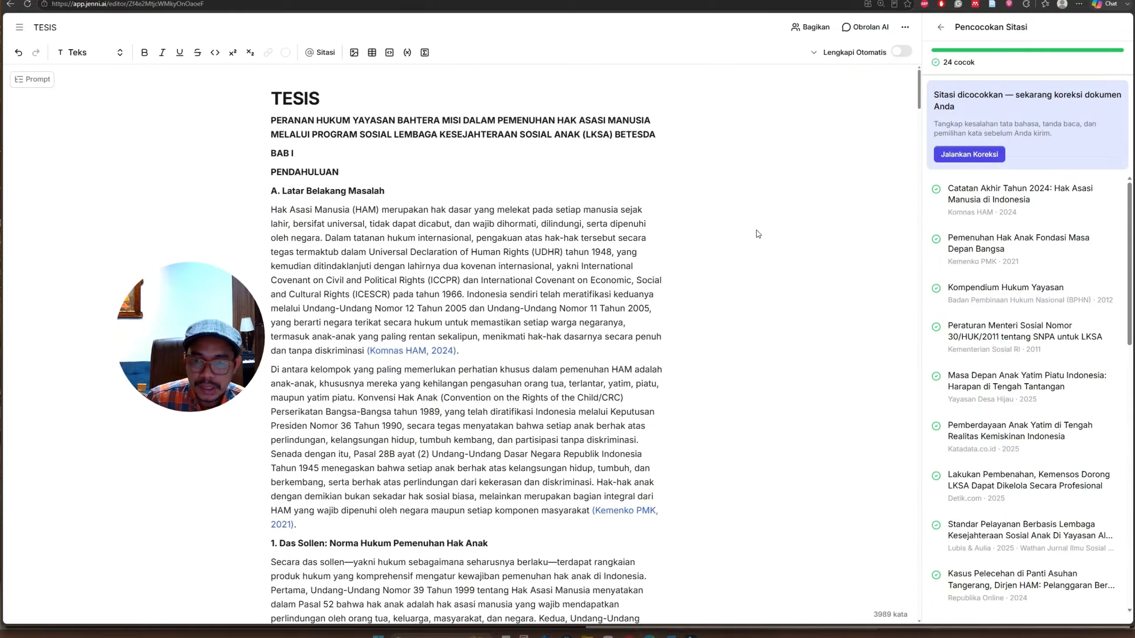
- Examine the linked citations in the imported thesis's opening sections, and compare them with the original document's plain-text citations in Claude
scroll(556, 249, down, 2)
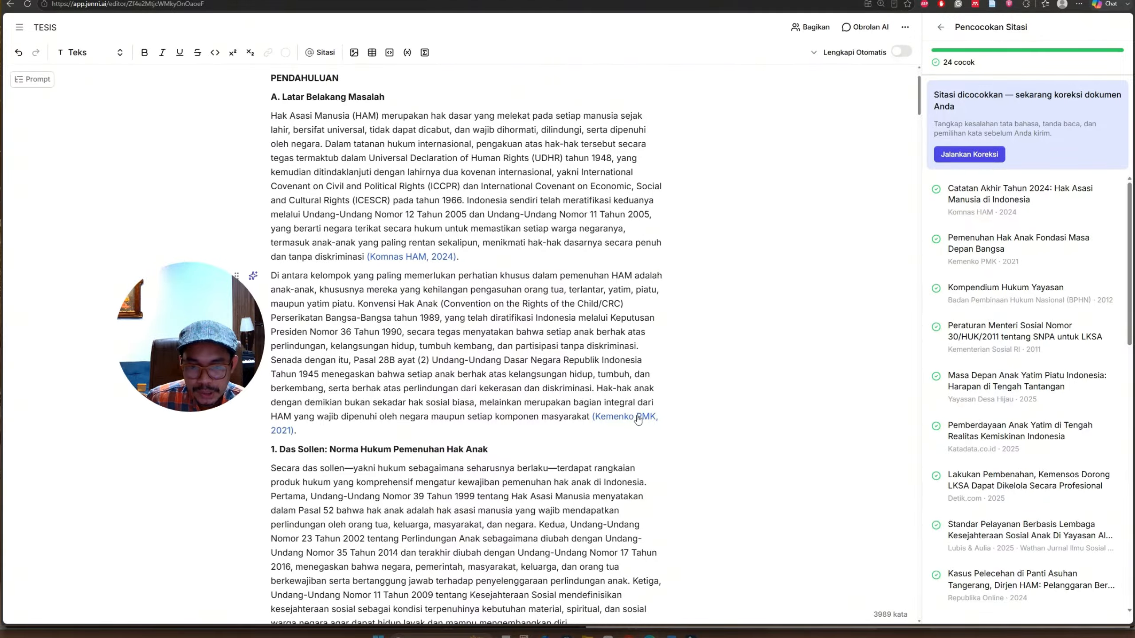
mouse_move(634, 418)
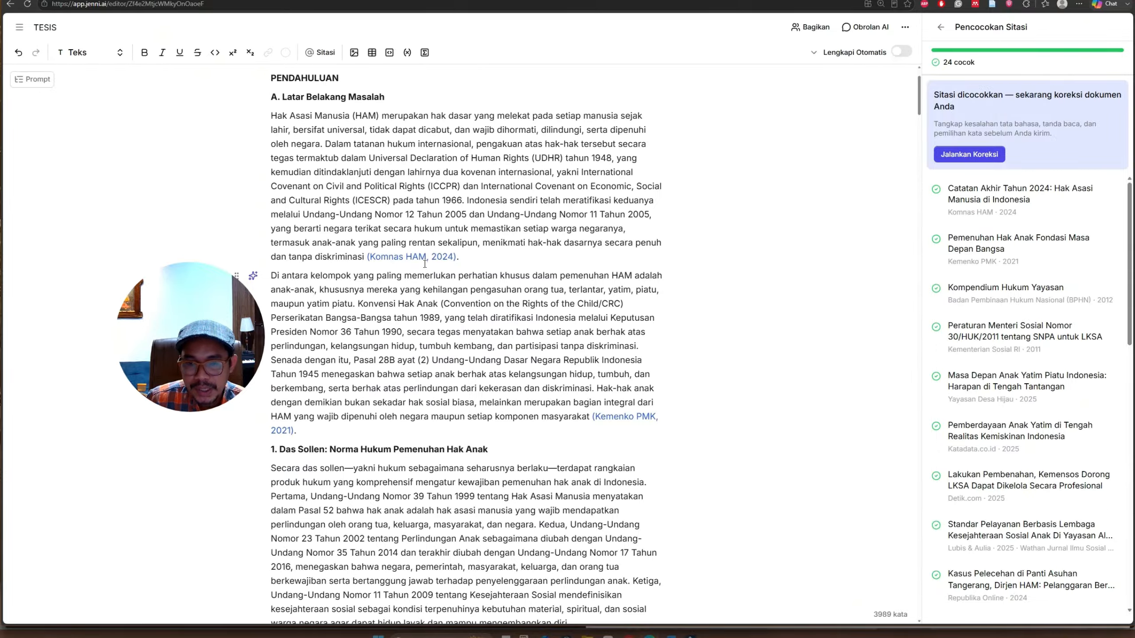
scroll(521, 395, down, 6)
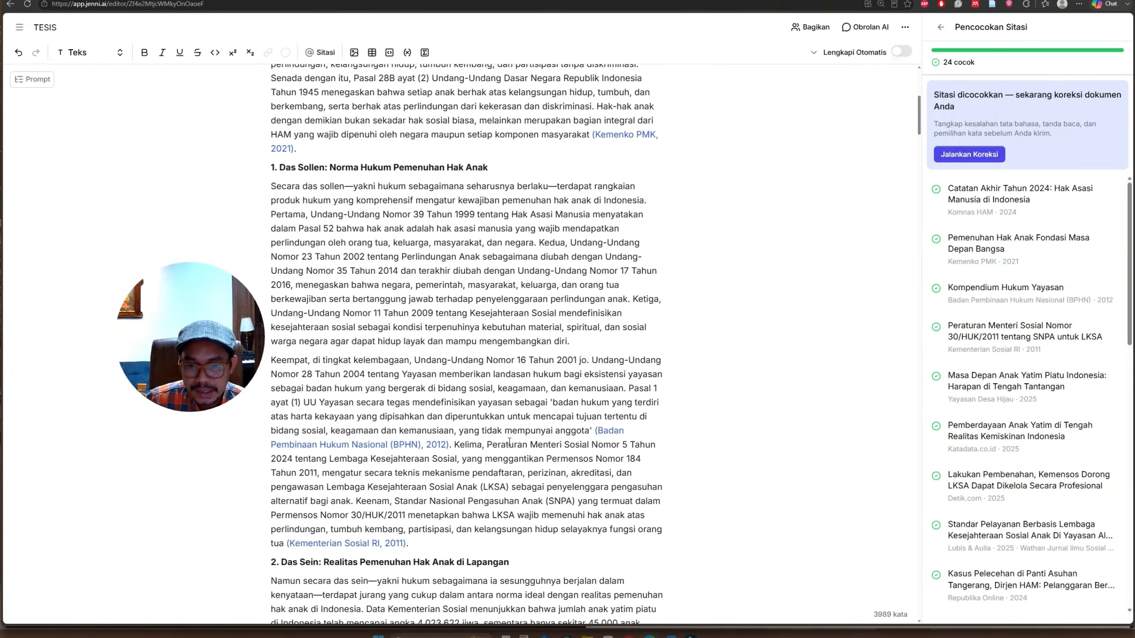
scroll(519, 441, down, 2)
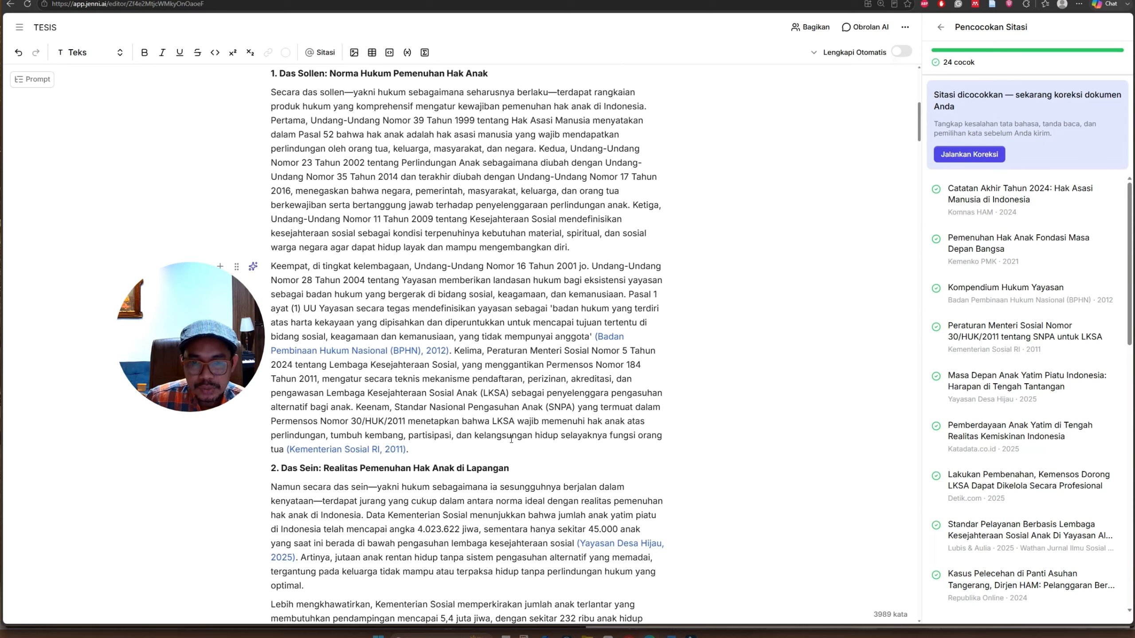
click(631, 593)
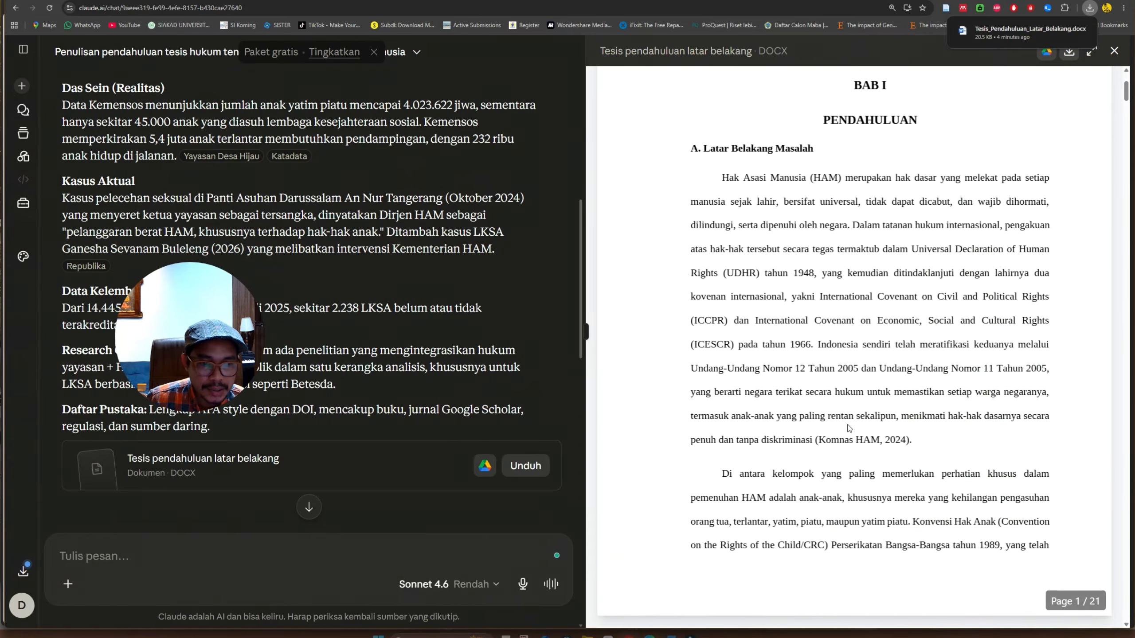
scroll(848, 428, down, 3)
scroll(838, 321, down, 2)
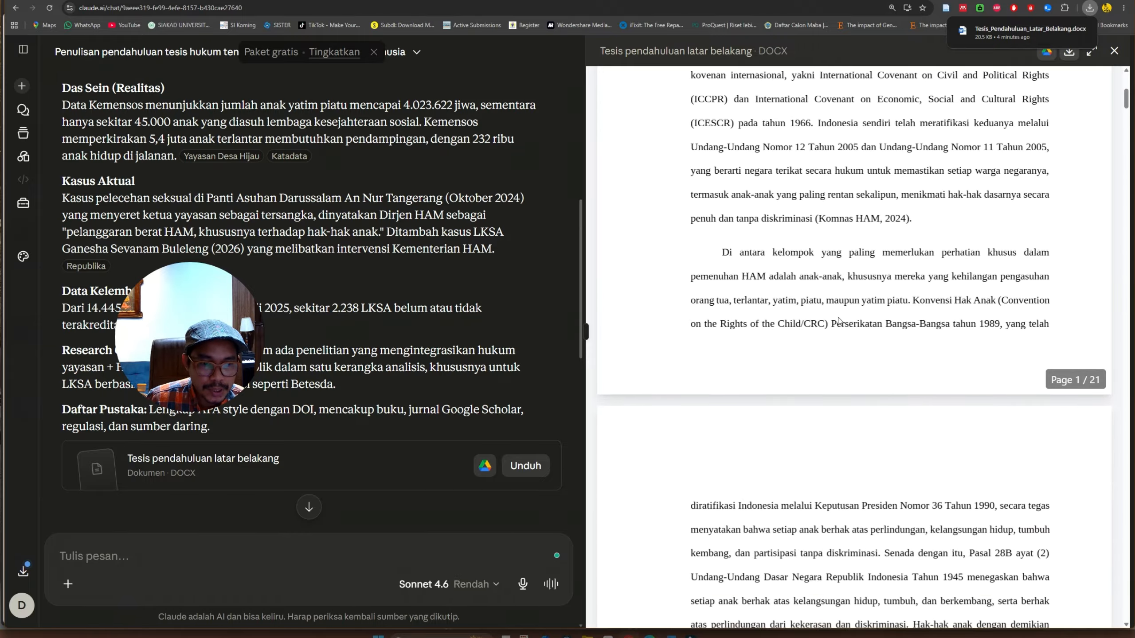
- Switch back to the imported thesis in Jenni AI and review its linked citations down through section 8
key(alt+Tab)
scroll(492, 369, down, 10)
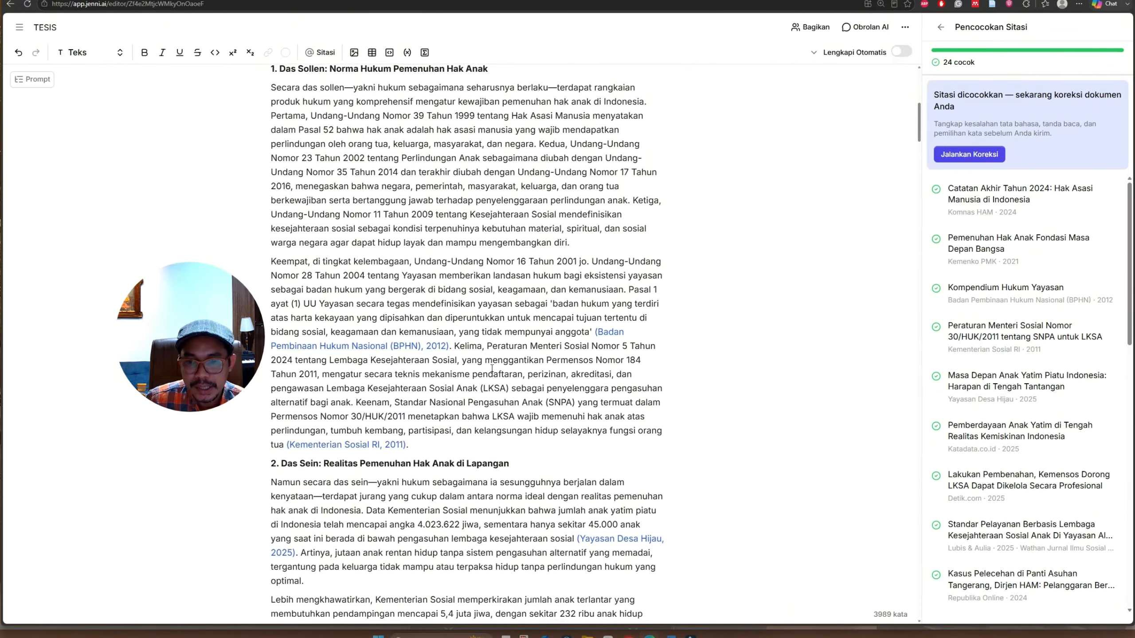
scroll(492, 368, down, 12)
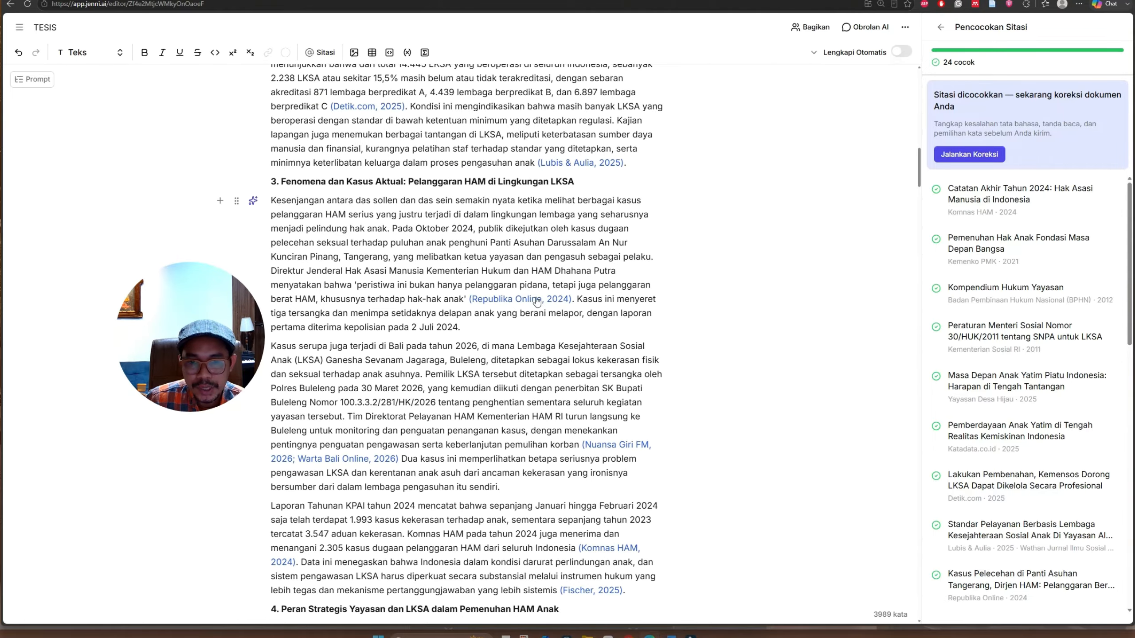
scroll(532, 313, down, 20)
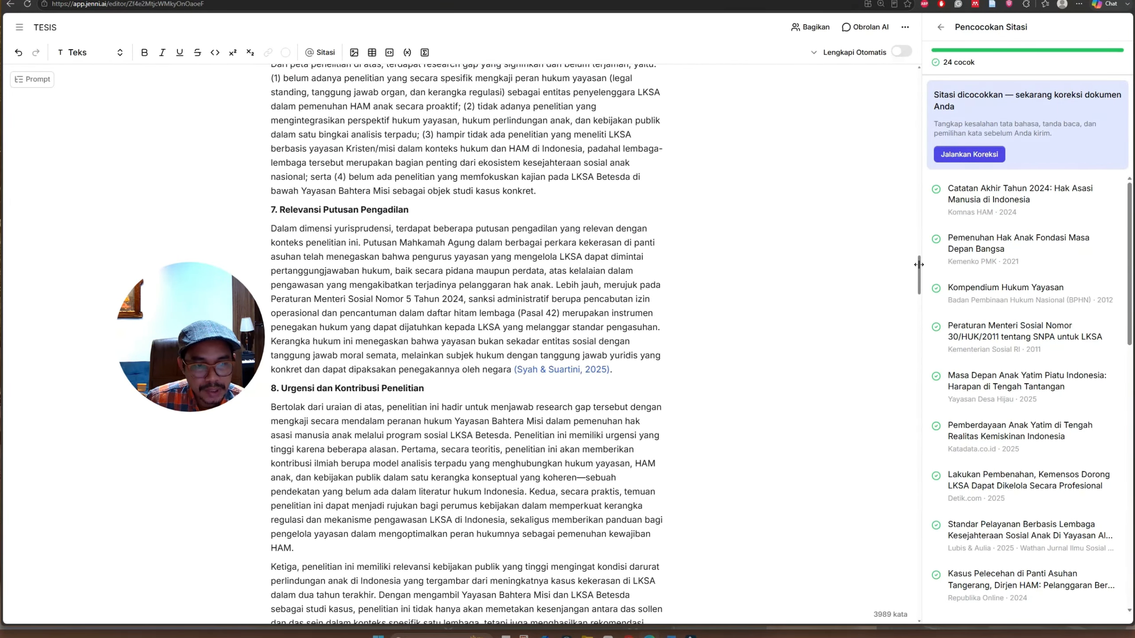
drag(919, 268, 953, 87)
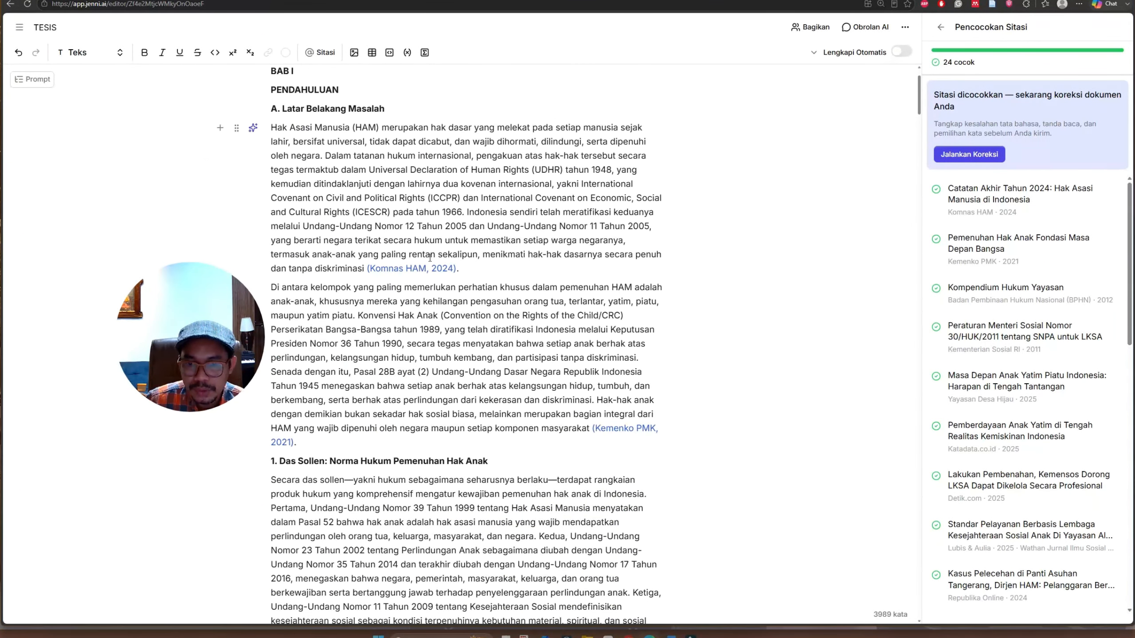
- Check the online sources behind the Komnas HAM, 2024 and Kemenko PMK, 2021 citations, closing each source page
mouse_move(412, 273)
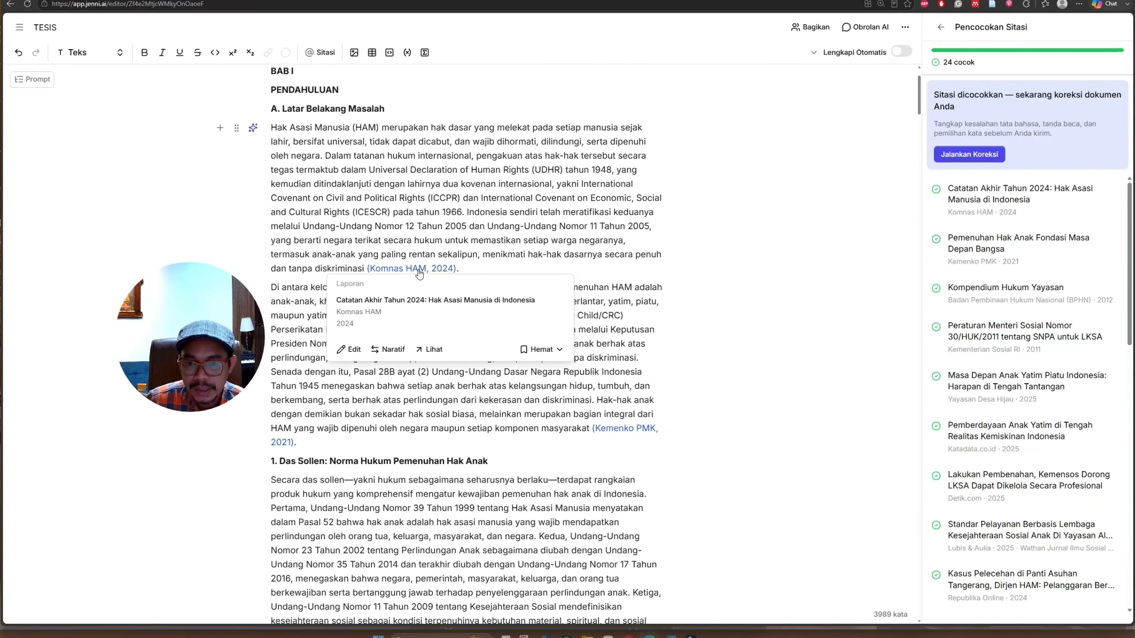
click(432, 351)
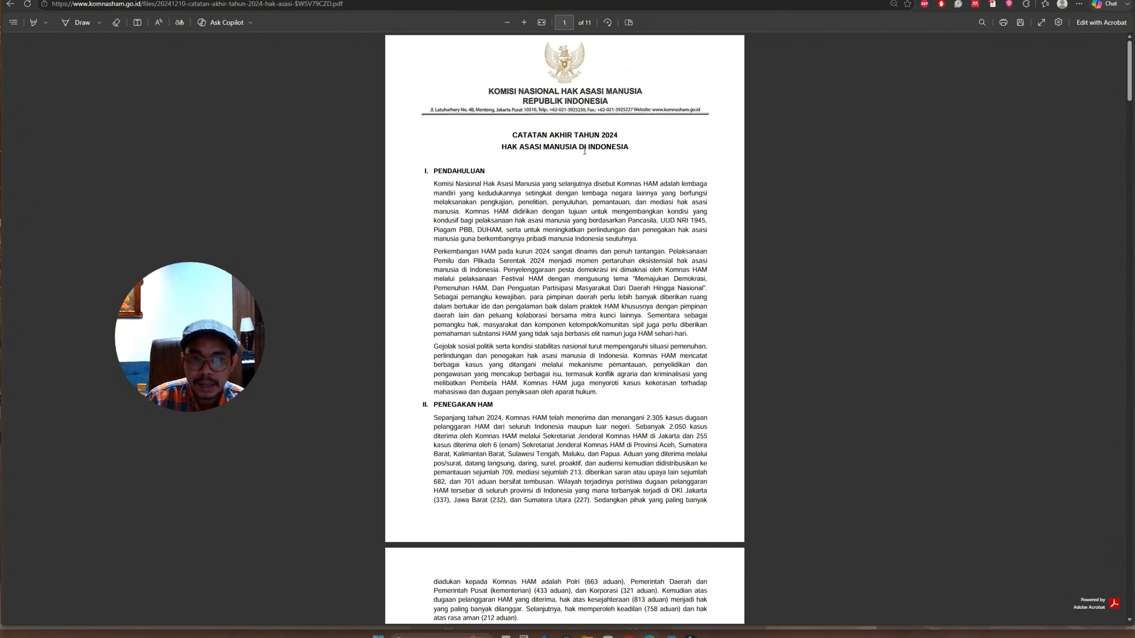
key(ctrl+w)
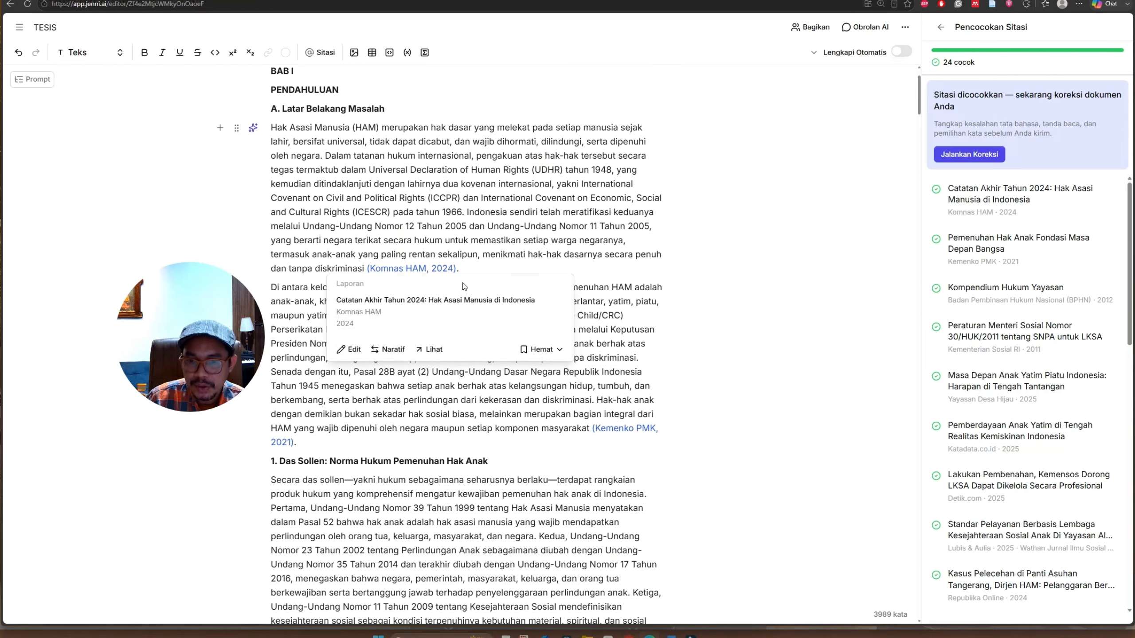
mouse_move(617, 435)
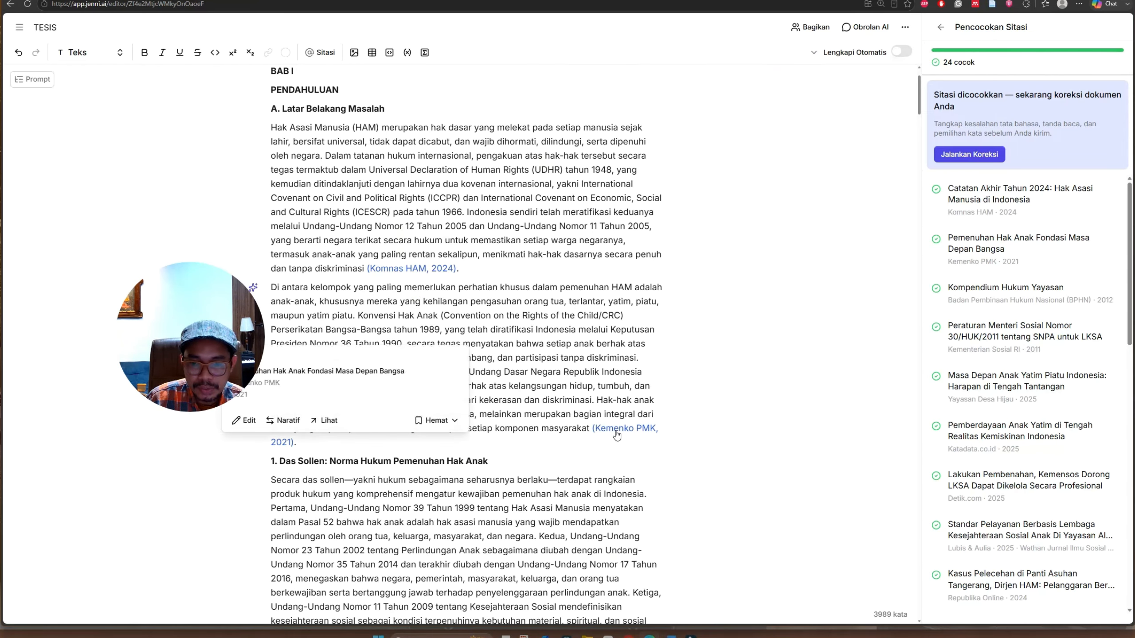
click(326, 420)
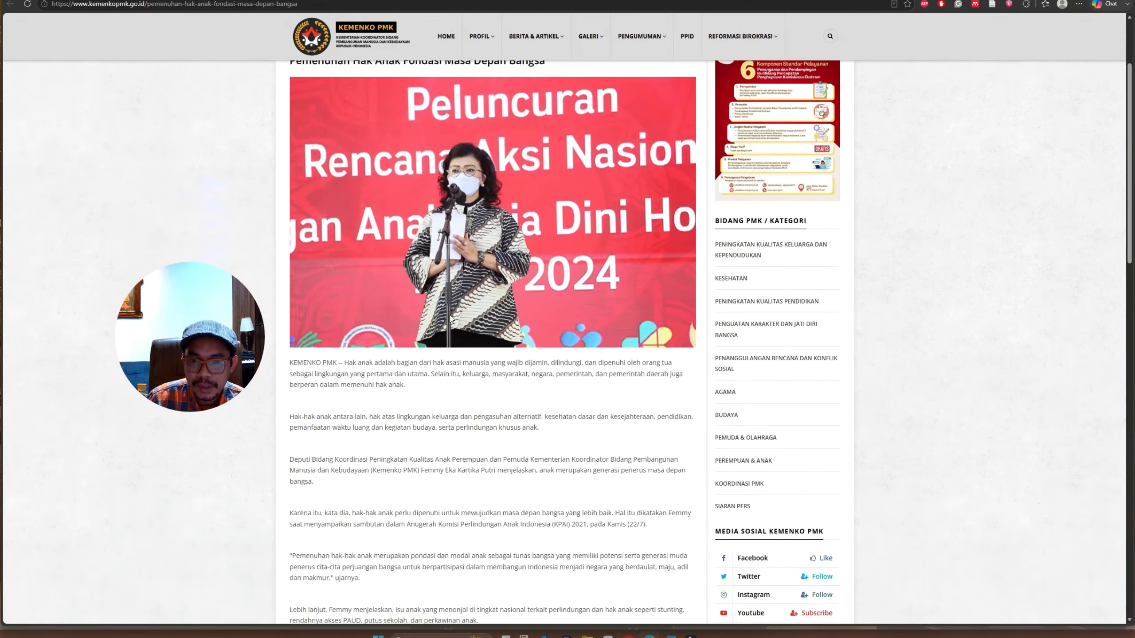
key(ctrl+w)
- Check the journal article behind the citation that ends section 2, Das Sein, and close its page
scroll(516, 415, down, 7)
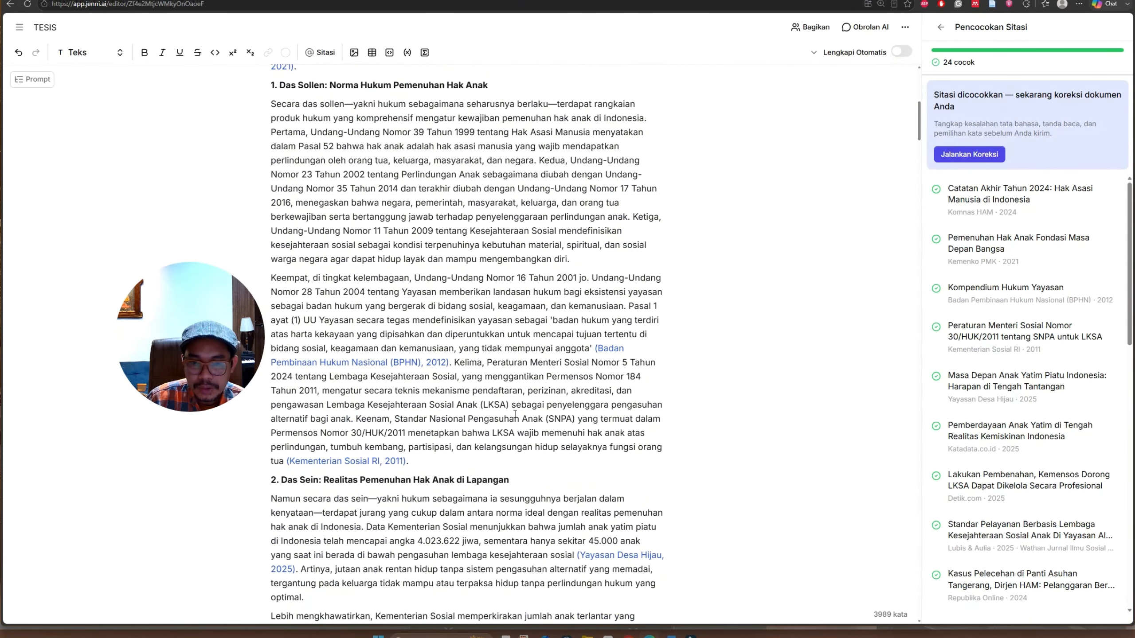
scroll(515, 415, down, 9)
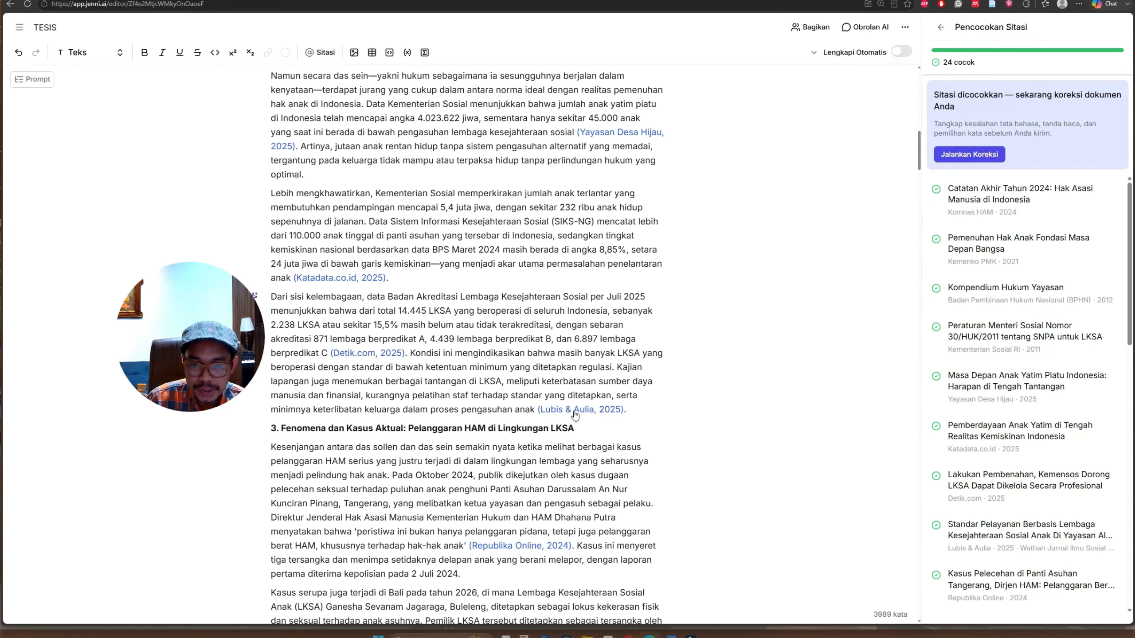
mouse_move(575, 415)
click(560, 392)
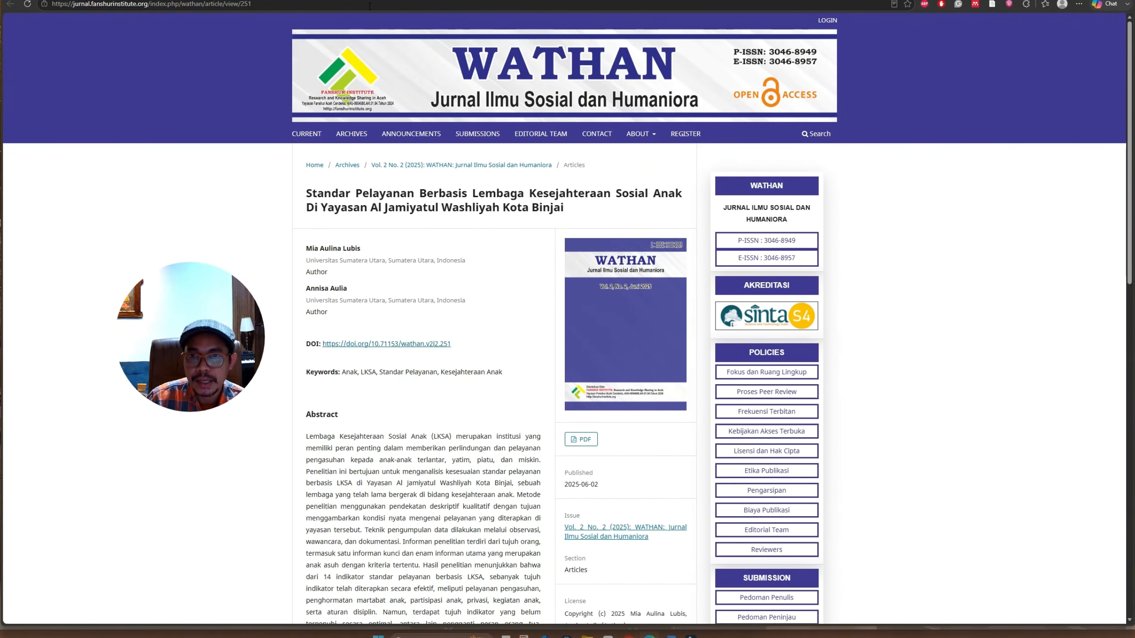
key(ctrl+w)
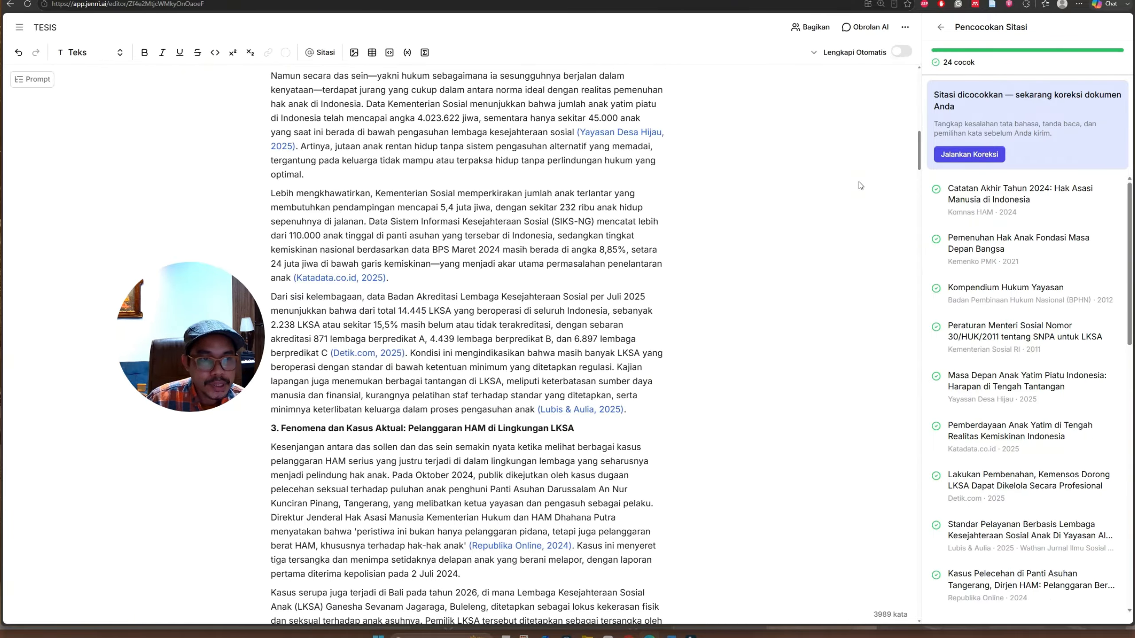
- Run the Koreksi review on the thesis and accept all of its suggested changes
click(935, 39)
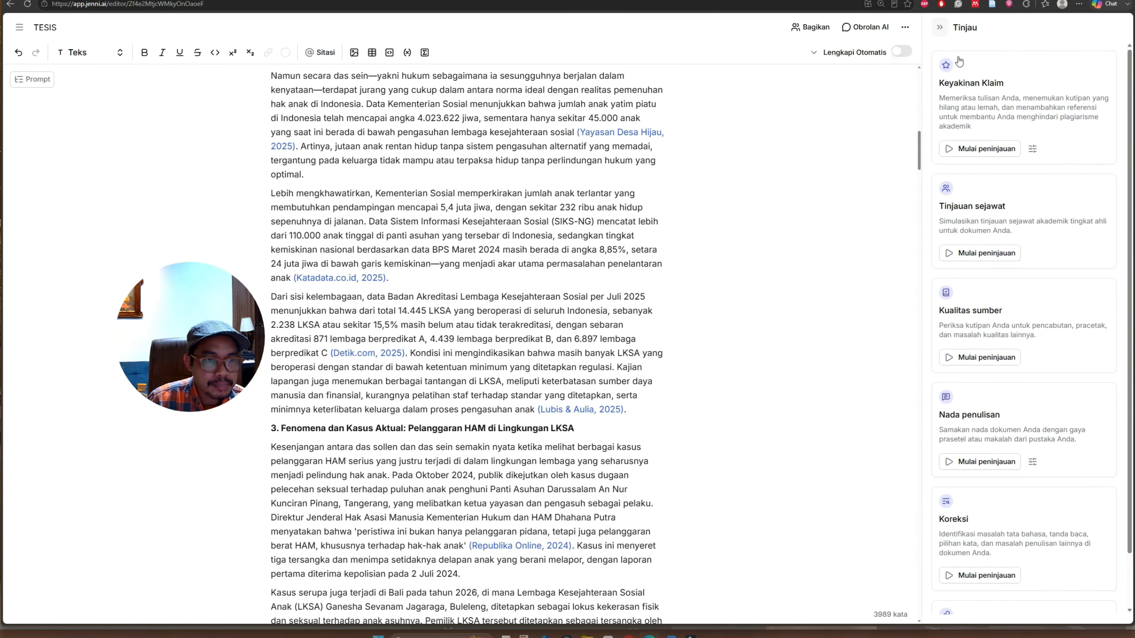
scroll(1005, 269, down, 2)
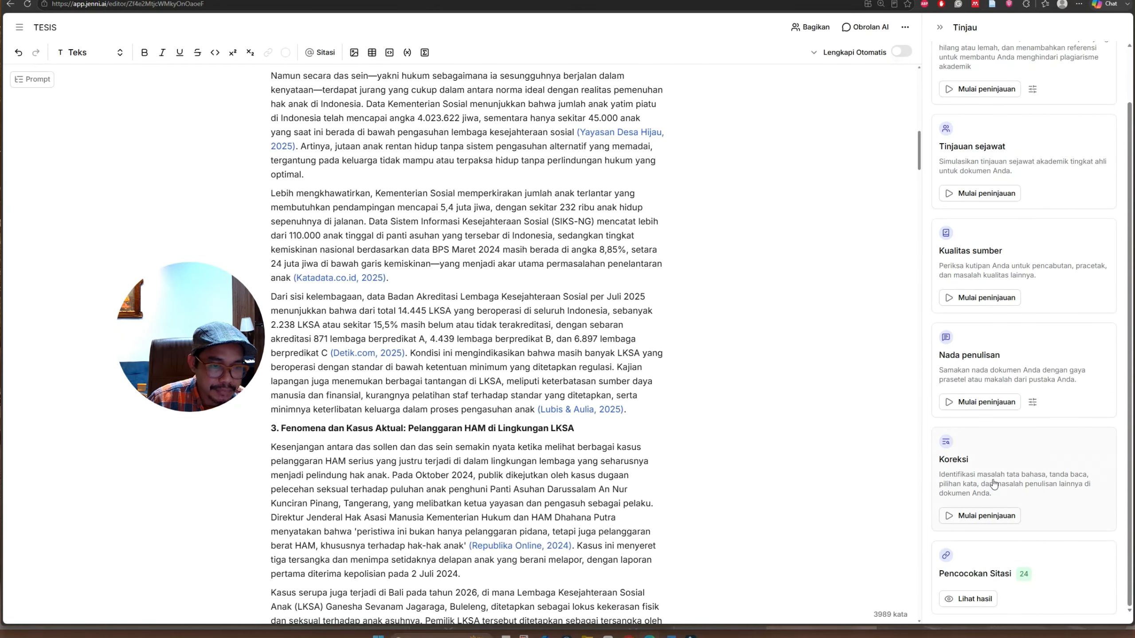
click(969, 517)
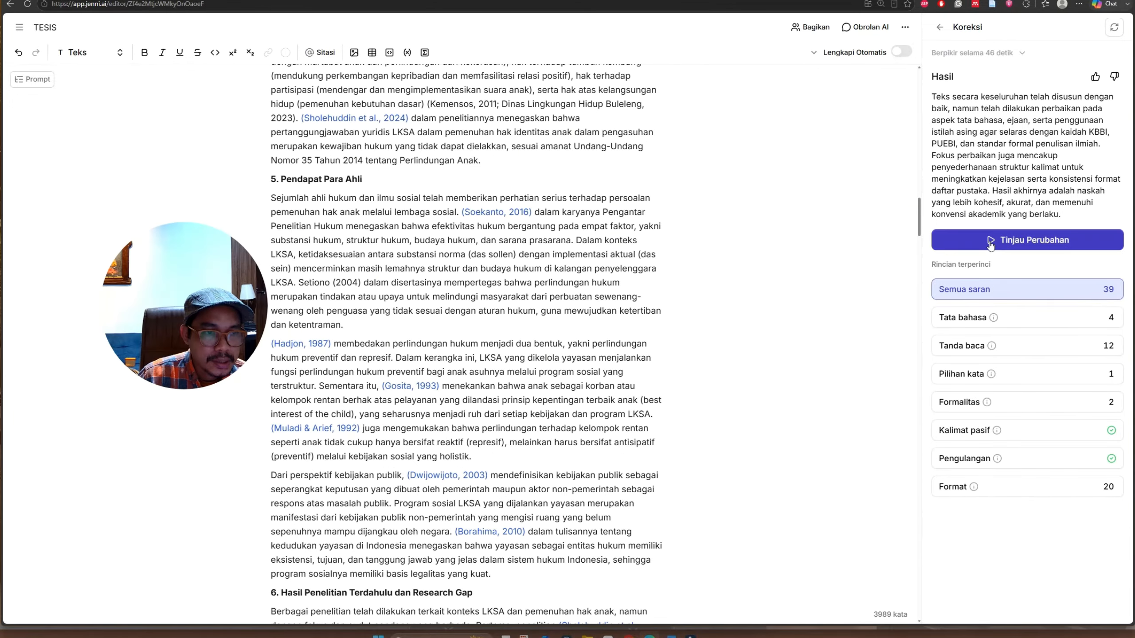
click(990, 243)
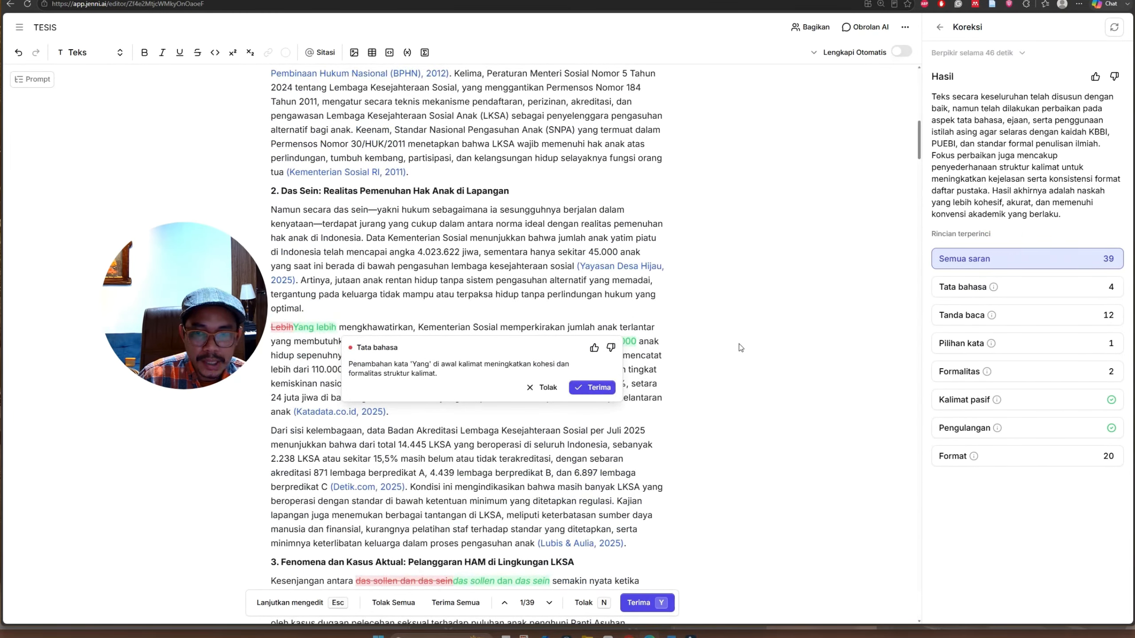
click(448, 602)
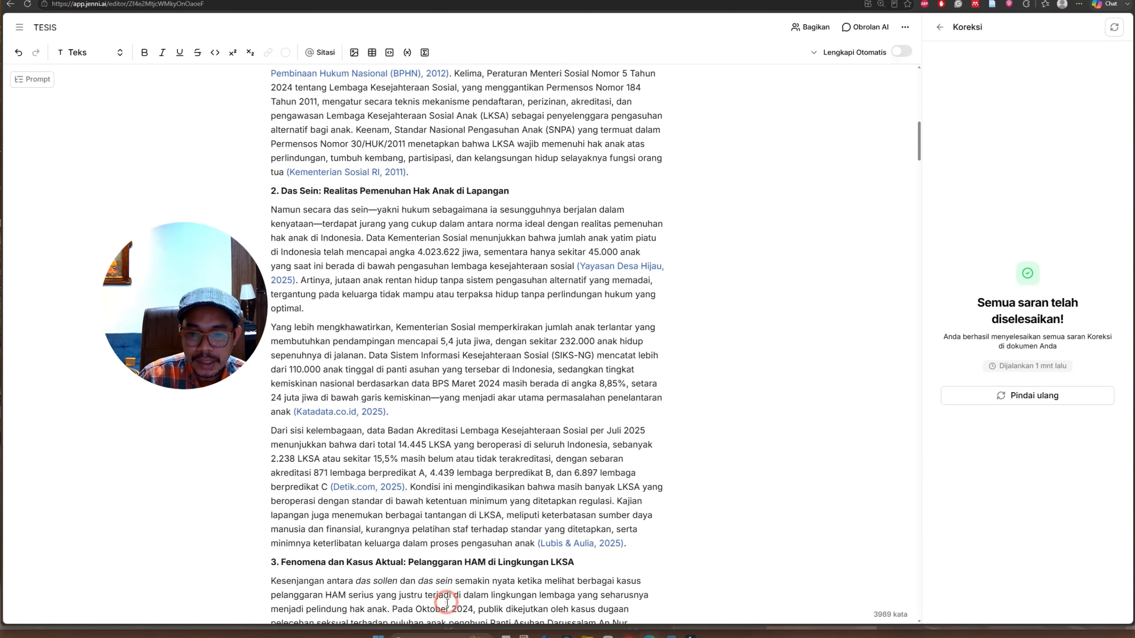
- Leave the completed Koreksi review and look over the other review types available for the thesis
scroll(509, 321, up, 2)
scroll(509, 321, up, 7)
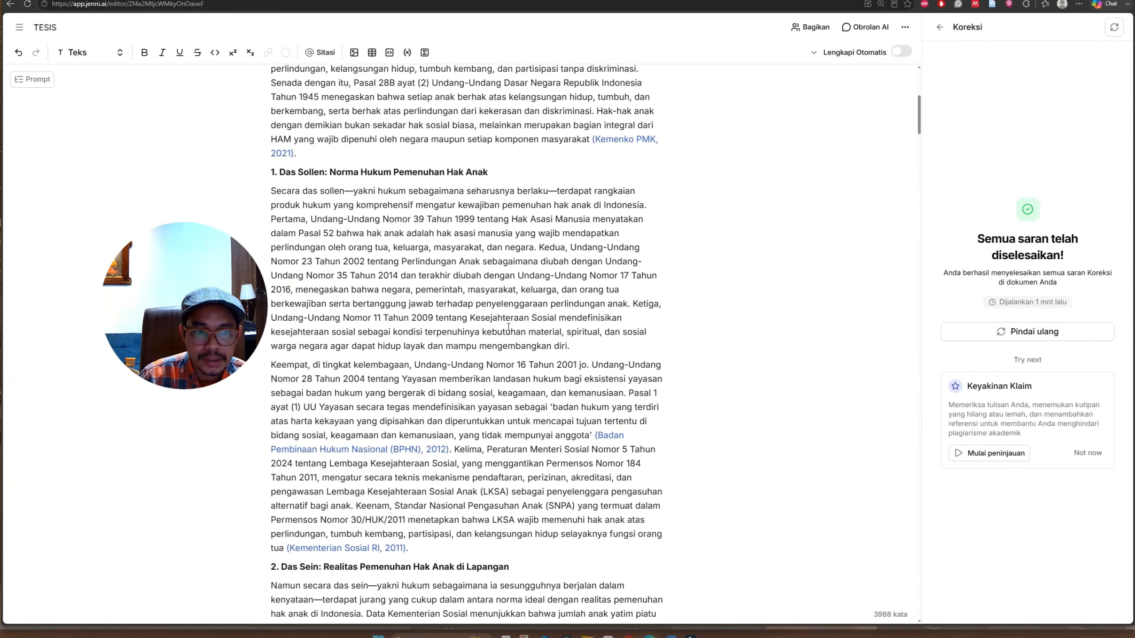
click(940, 30)
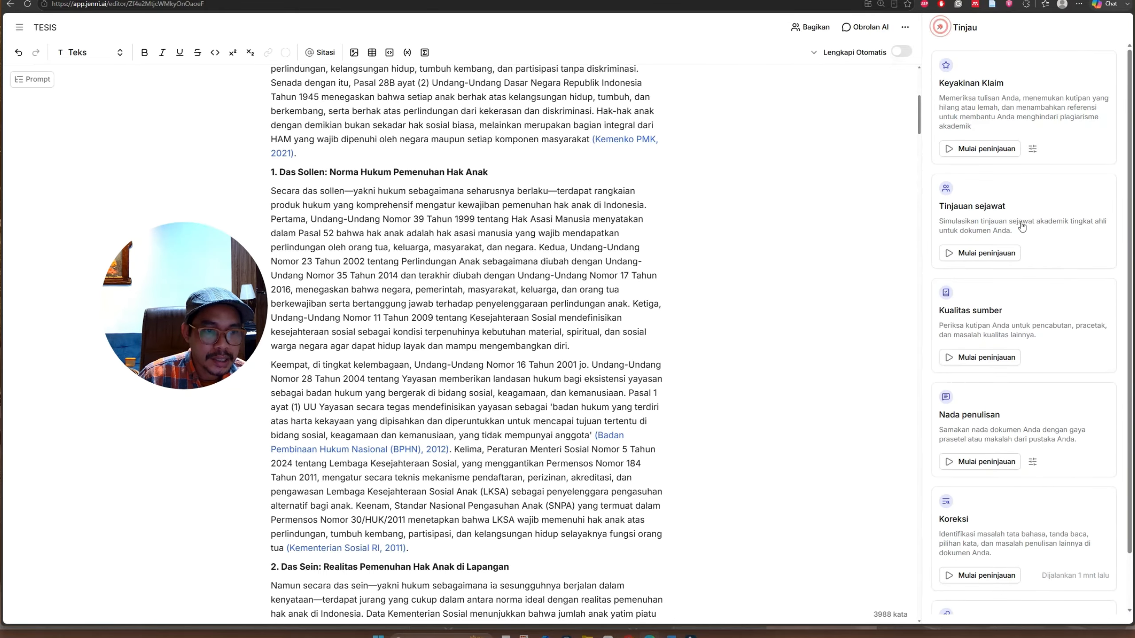
scroll(987, 492, down, 2)
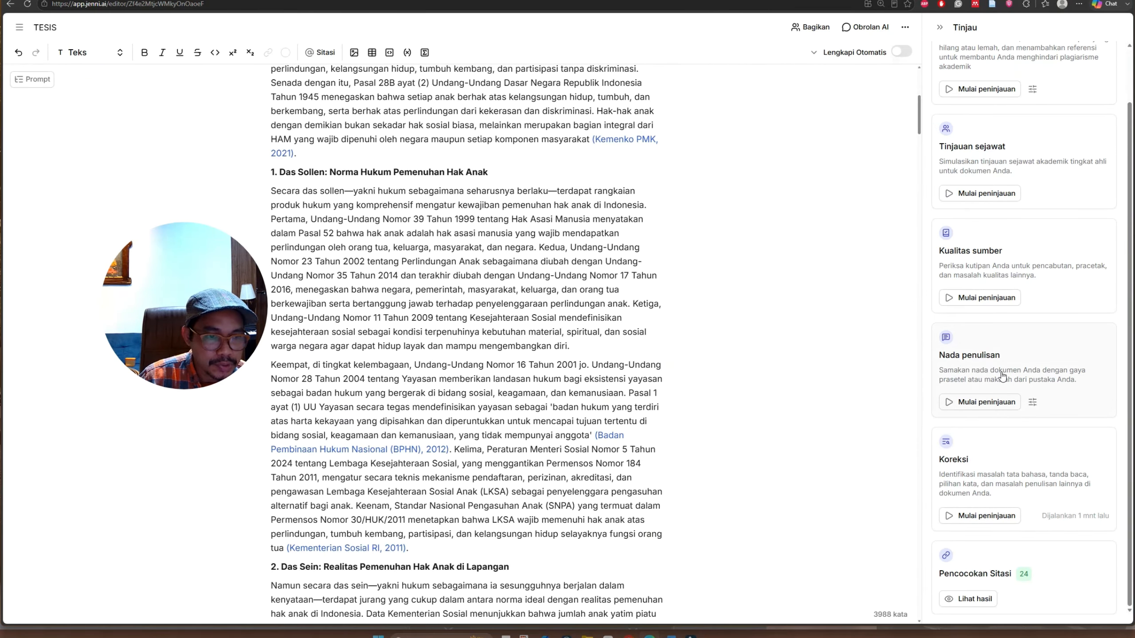
scroll(991, 332, up, 2)
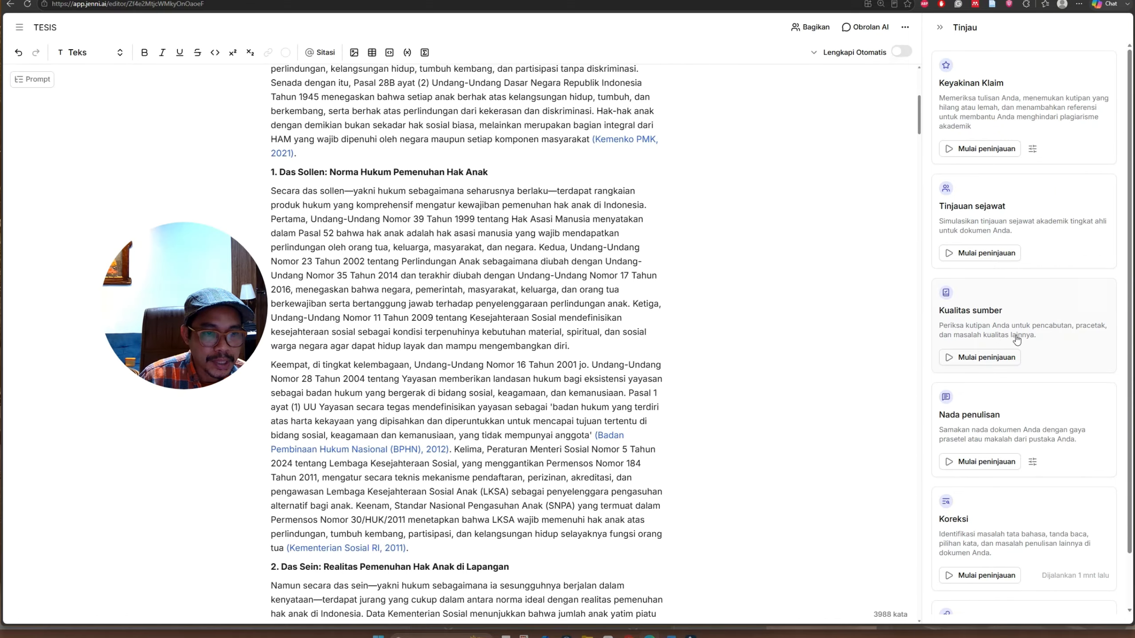
- Skim the corrected thesis from A. Latar Belakang Masalah through section 4, including its linked citations
scroll(633, 296, up, 8)
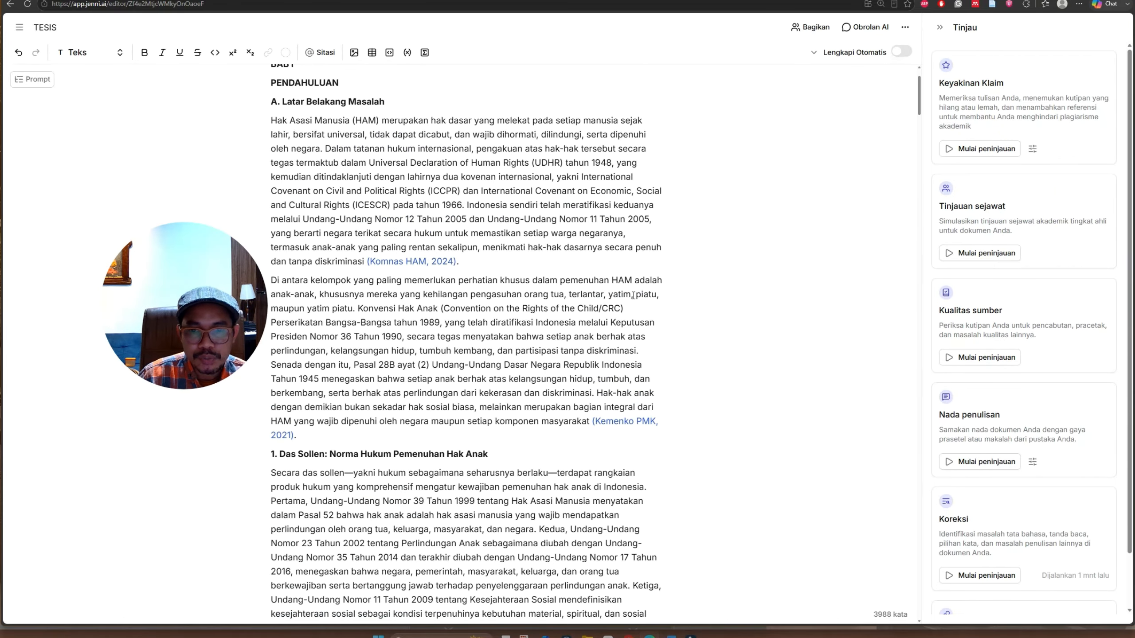
scroll(633, 296, down, 13)
scroll(633, 297, down, 7)
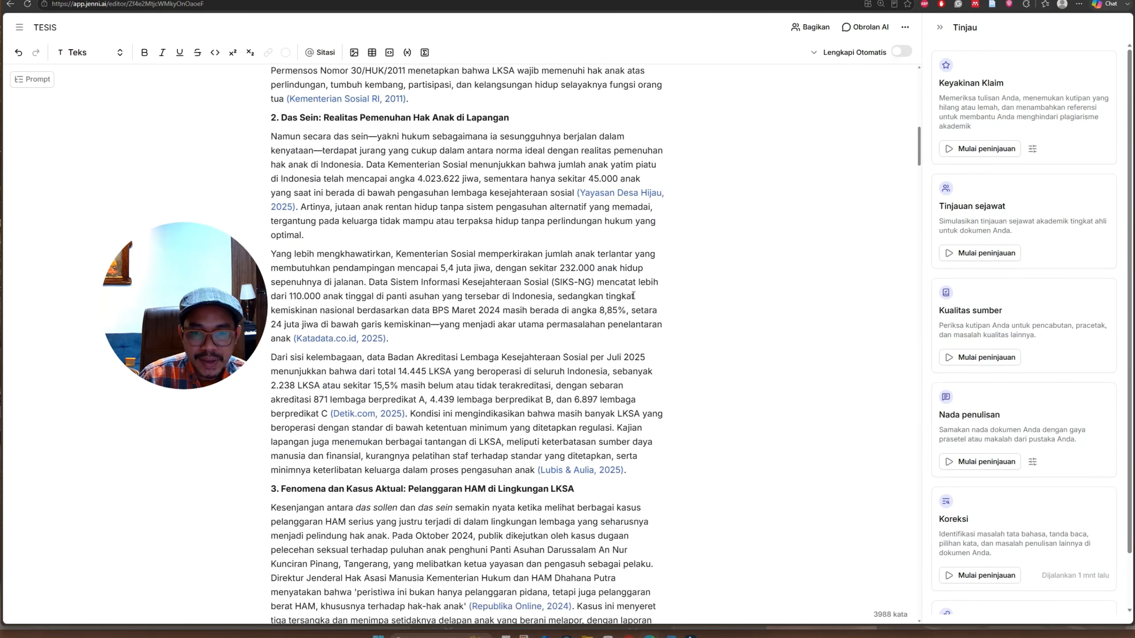
scroll(634, 296, up, 5)
scroll(633, 296, down, 10)
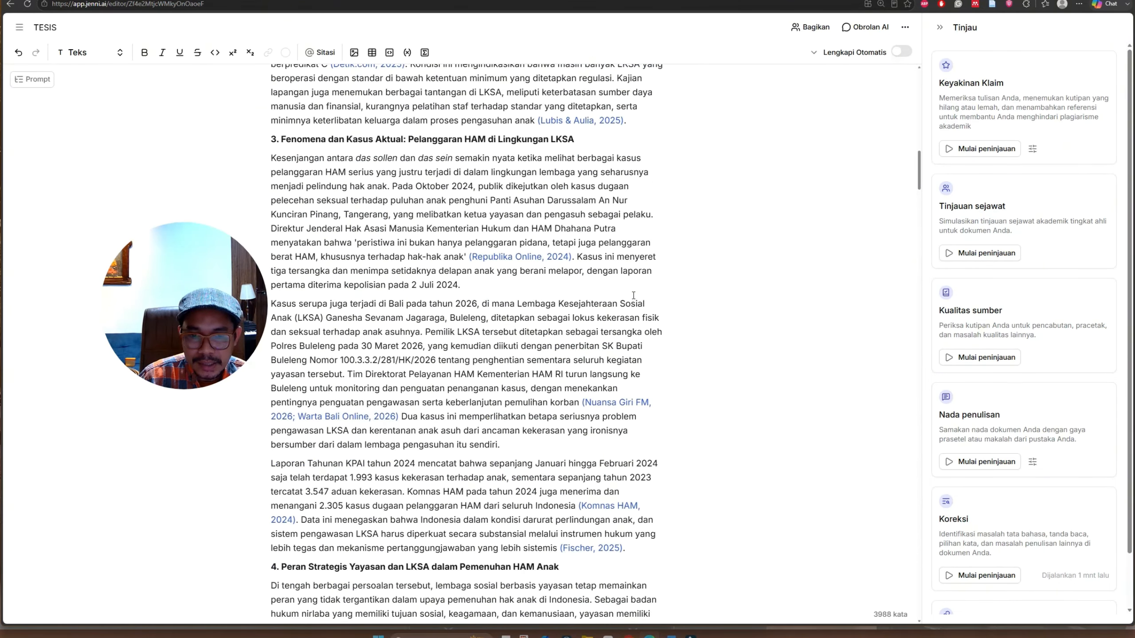
scroll(634, 296, down, 16)
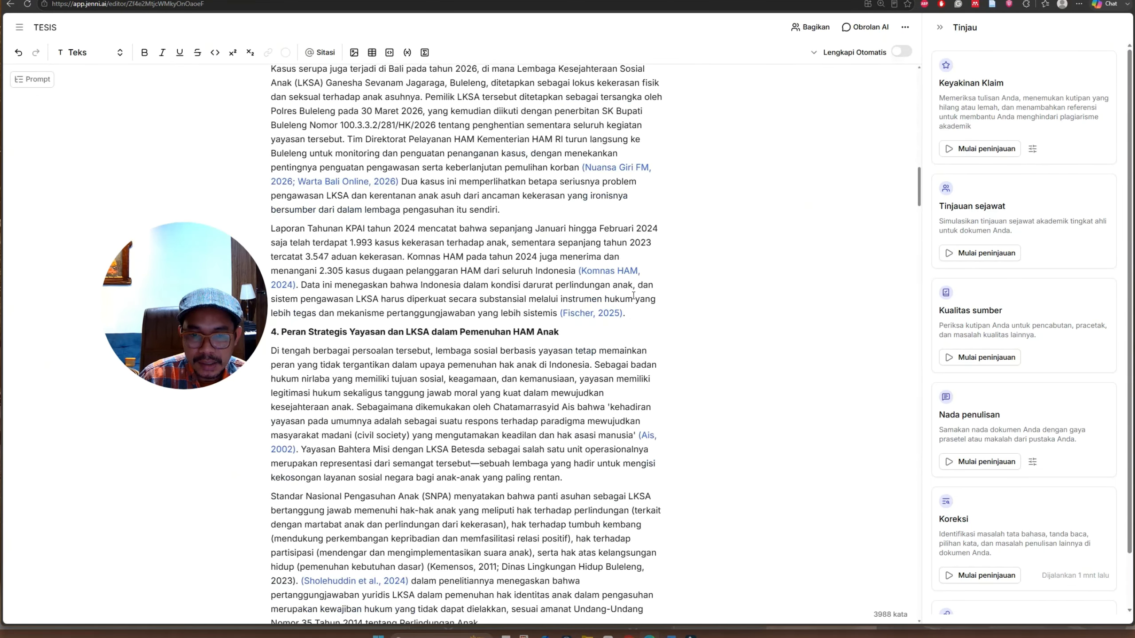
scroll(634, 296, up, 7)
scroll(634, 296, up, 6)
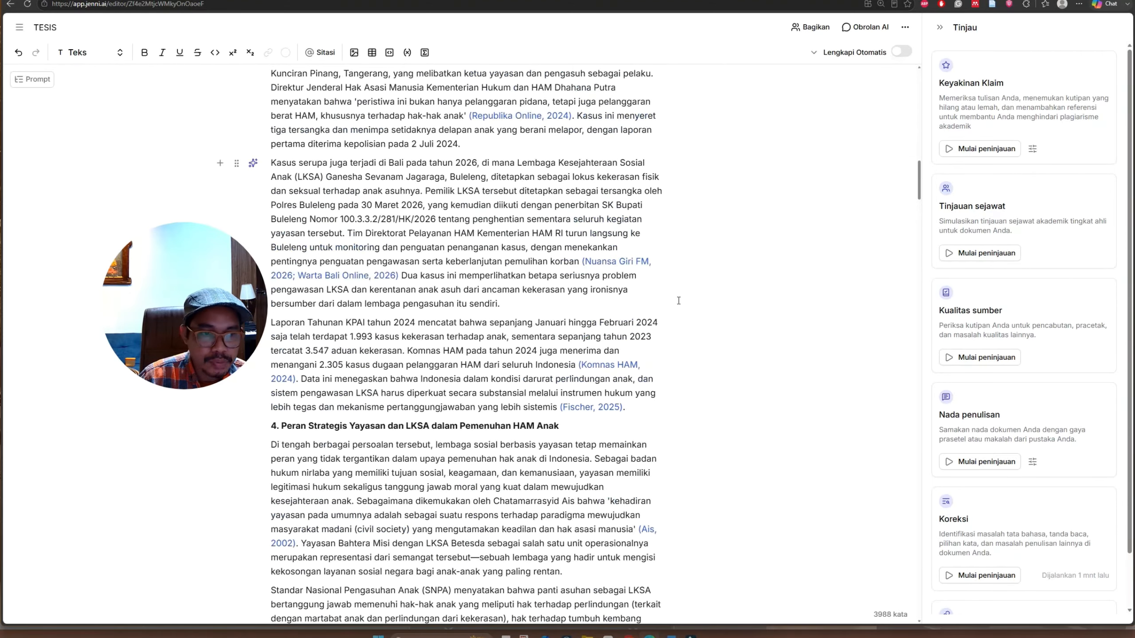
- Run the Kualitas sumber review on the thesis and show the citations flagged as Jurnal tidak terverifikasi
click(953, 358)
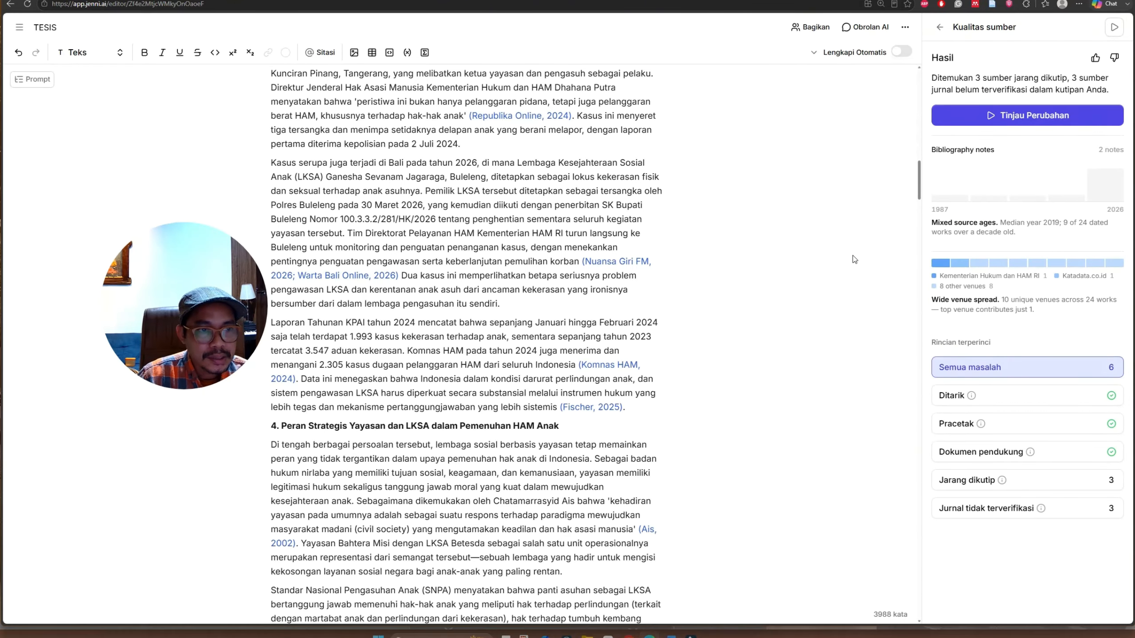
scroll(868, 317, down, 2)
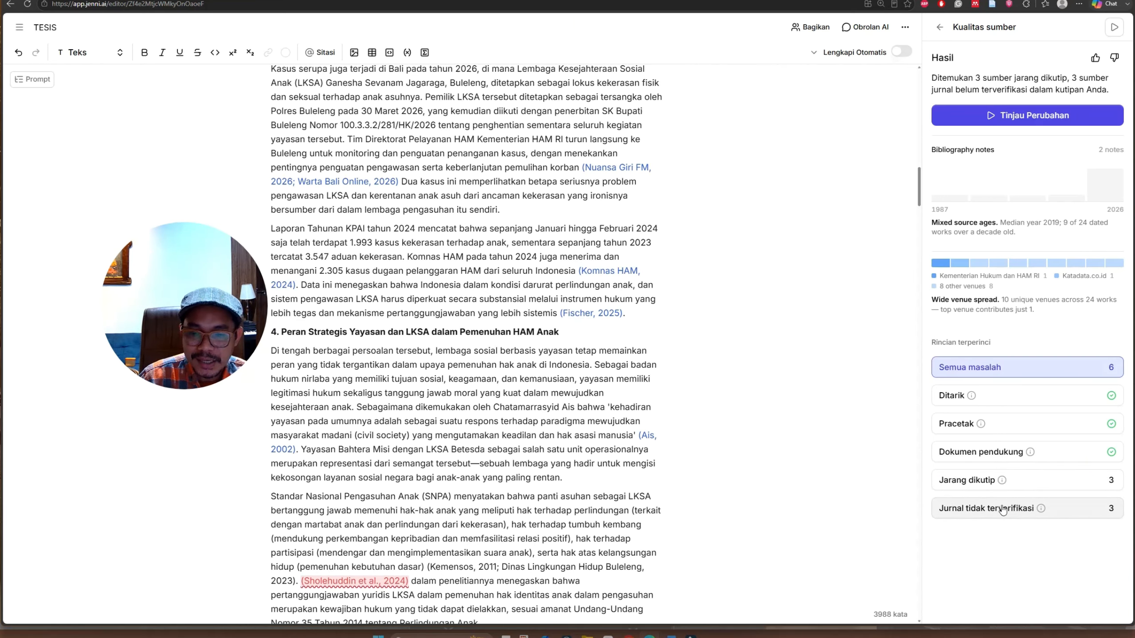
click(978, 510)
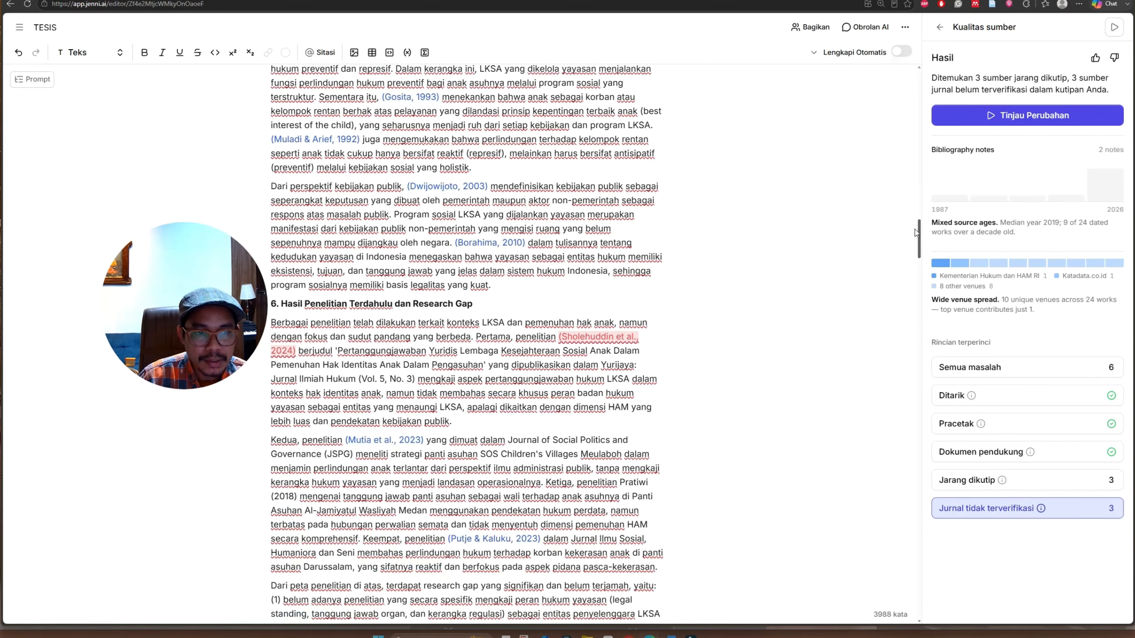
- Check the journal page behind the bibliography entry with DOI 10.51213/yurijaya.v5i3.112, then close it
drag(918, 232, 934, 559)
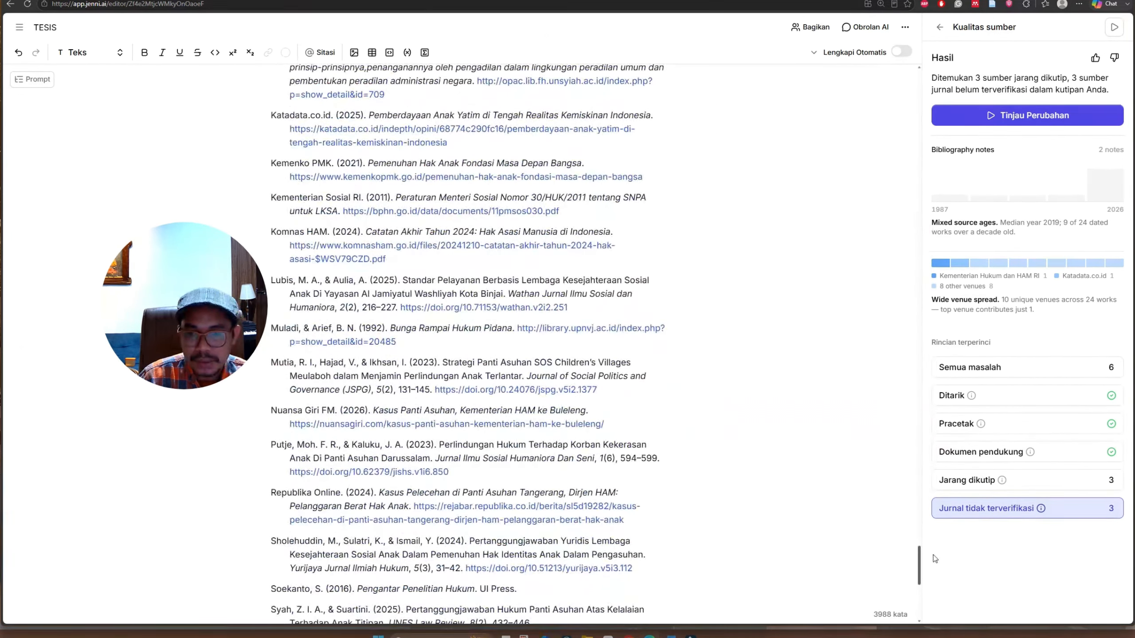
scroll(492, 464, down, 2)
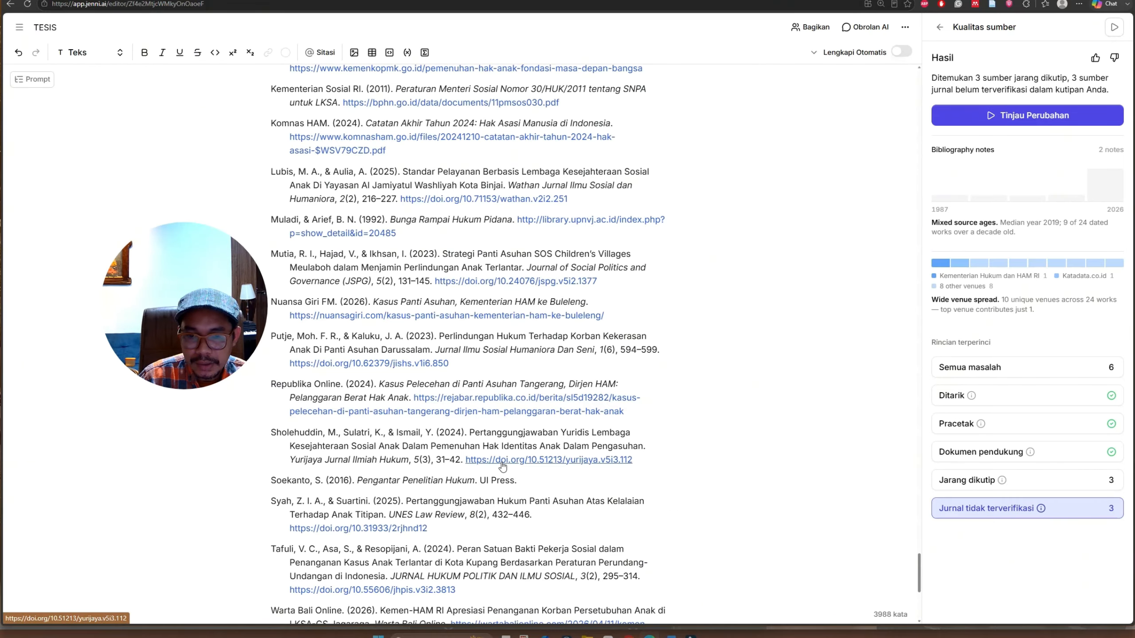
click(503, 465)
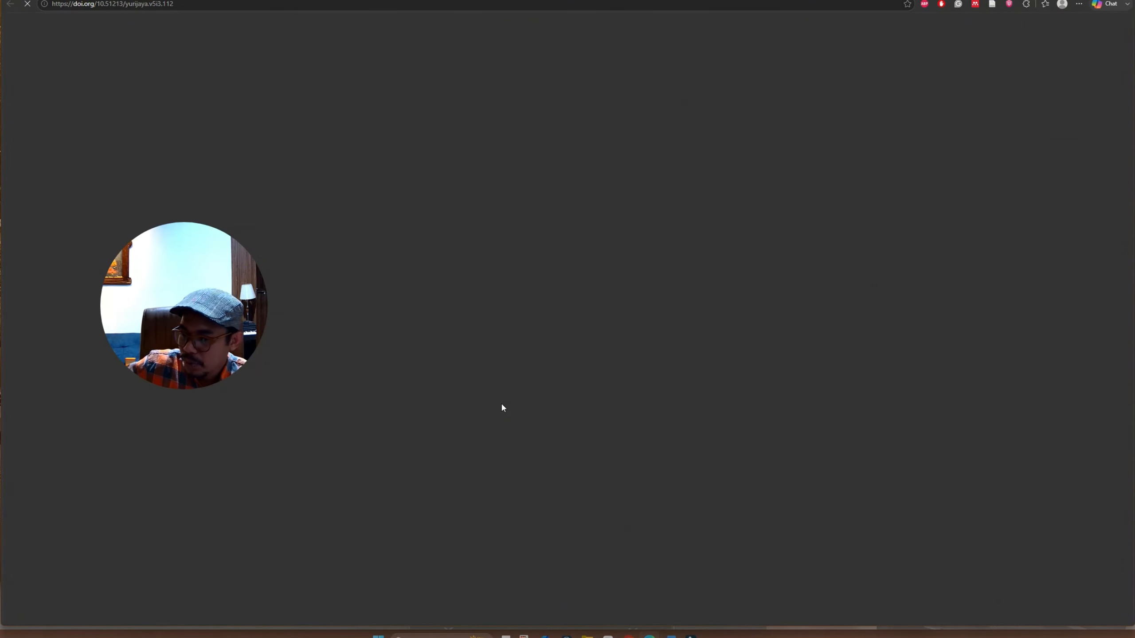
scroll(501, 393, down, 5)
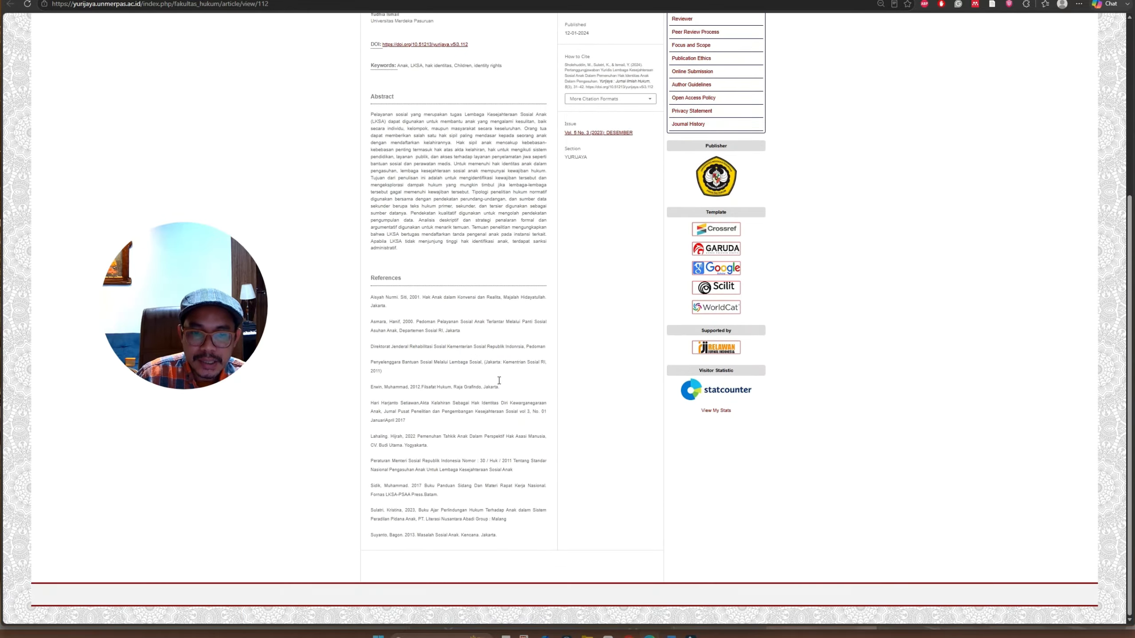
scroll(499, 384, up, 2)
scroll(499, 384, up, 2)
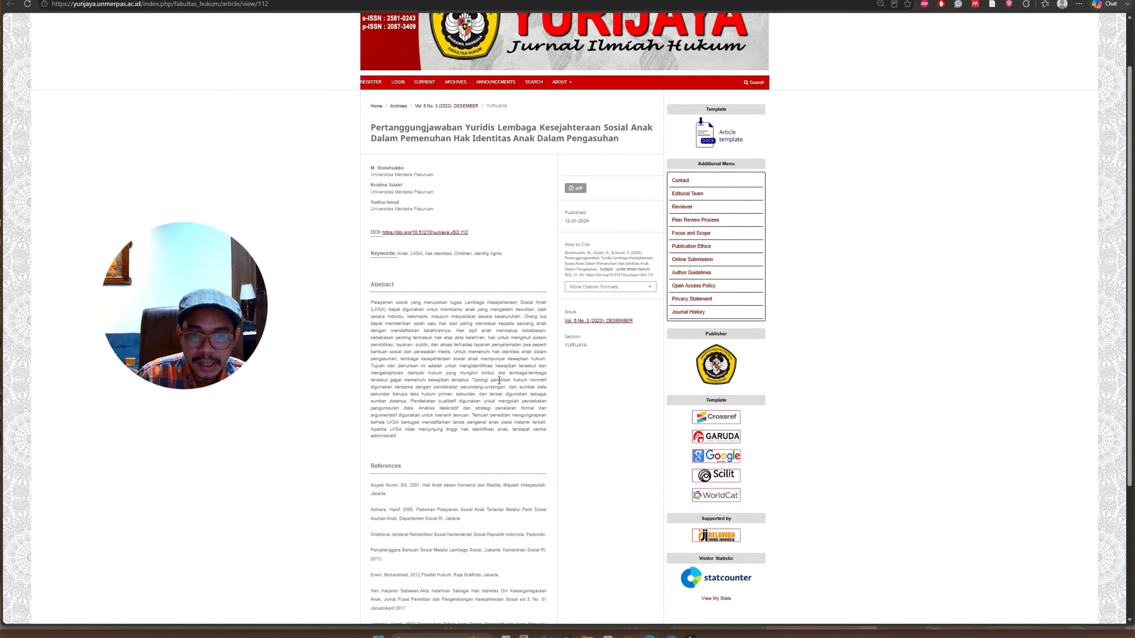
scroll(488, 294, up, 1)
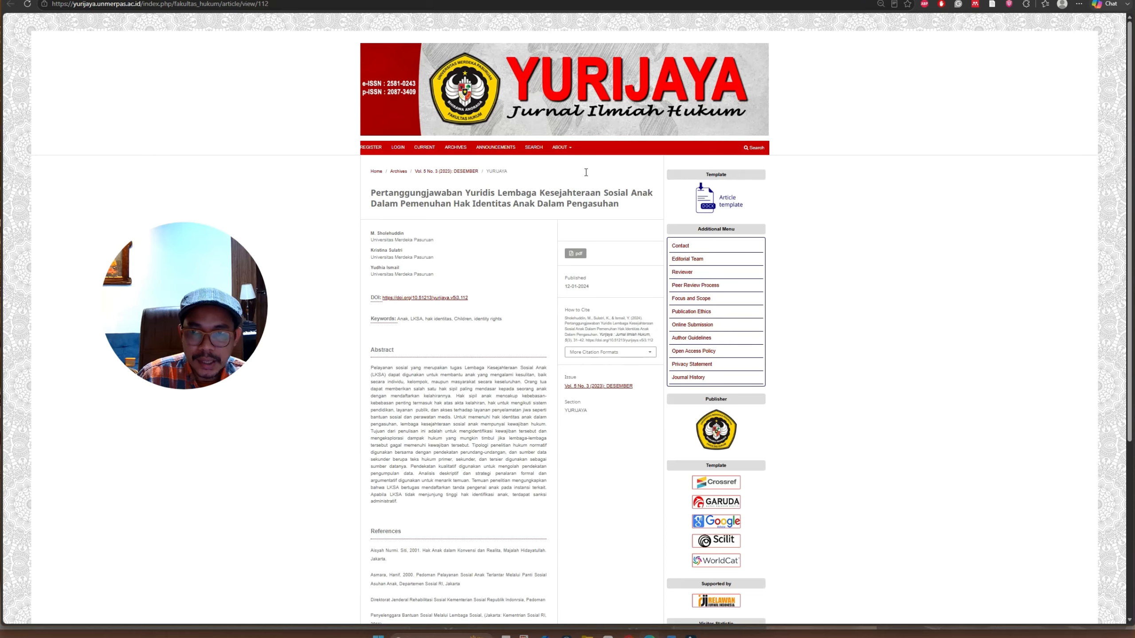
click(294, 0)
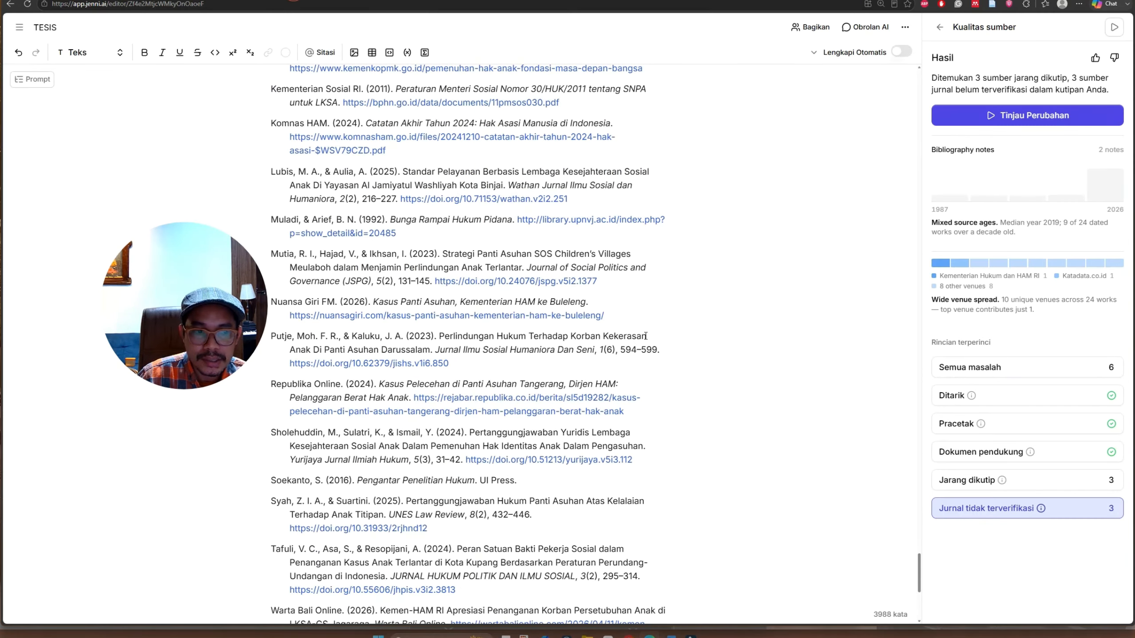
- Replace the section 4 citation flagged as Jurnal tidak terverifikasi with the suggested article "Kajian Teori Konsep Healing Environment sebagai Strategi Desain pada Pusat Rehabilitasi Anak Terlantar"
click(997, 514)
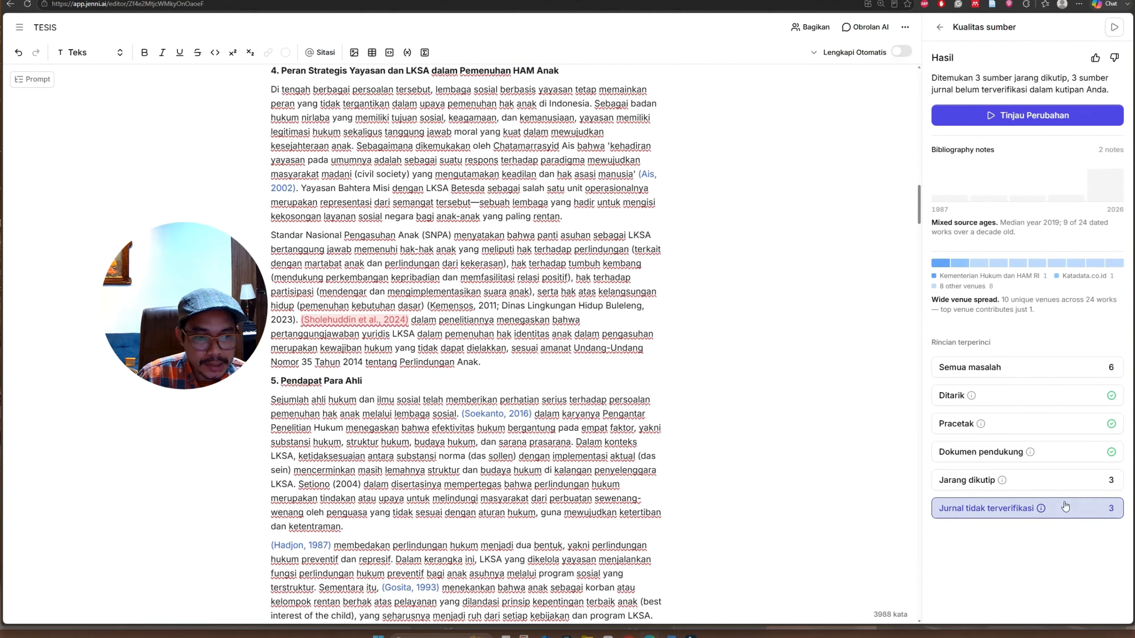
click(979, 488)
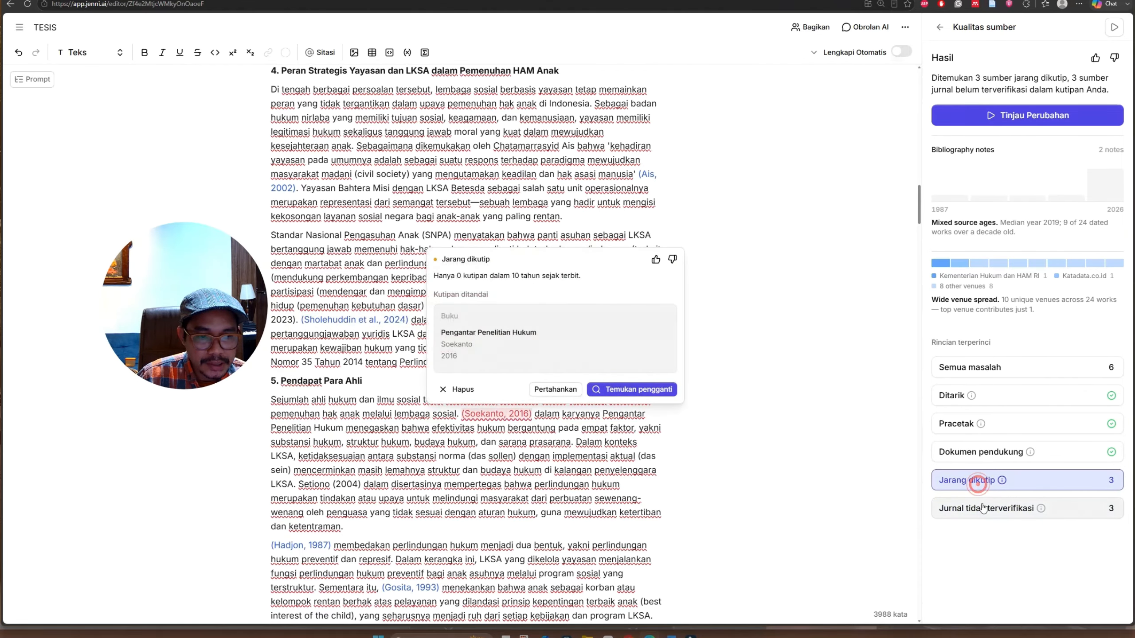
click(979, 509)
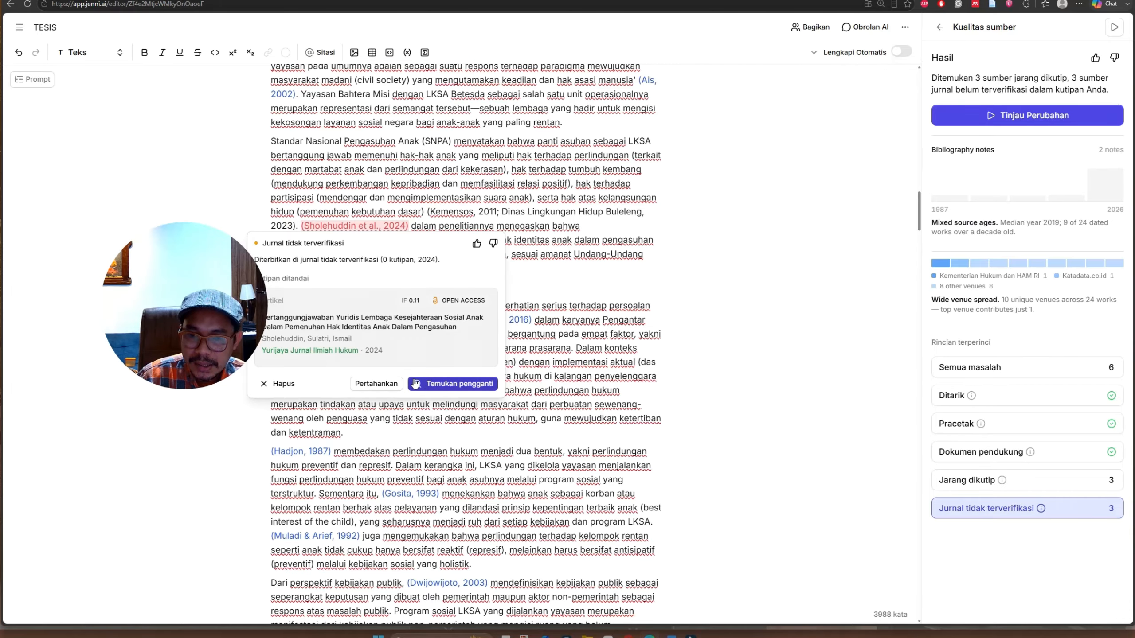
click(433, 385)
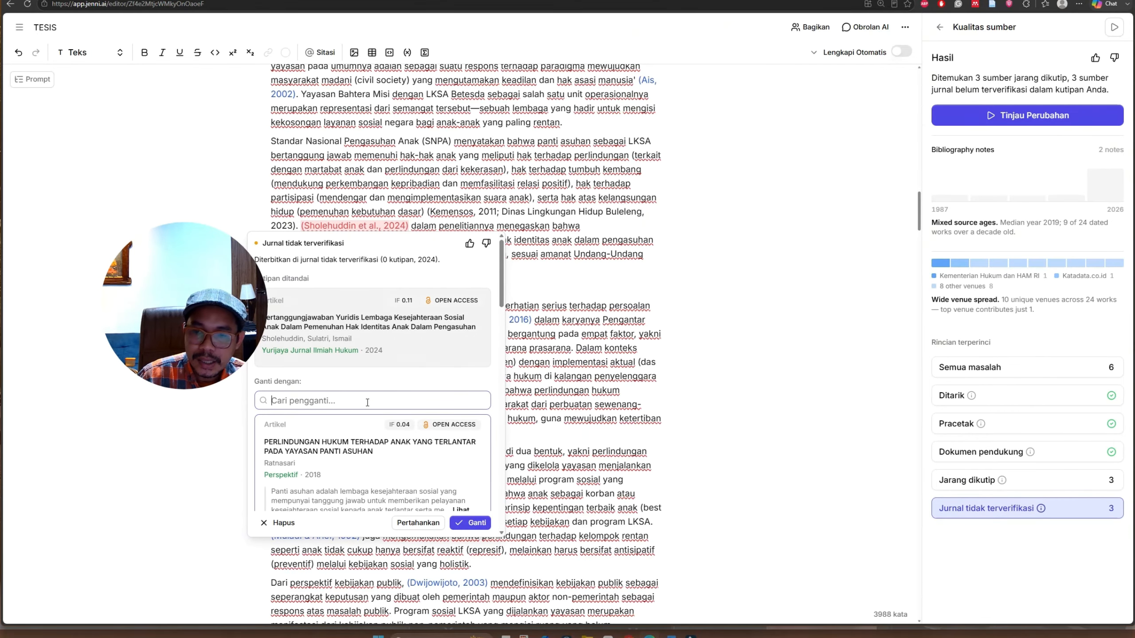
scroll(371, 358, down, 2)
scroll(370, 417, down, 1)
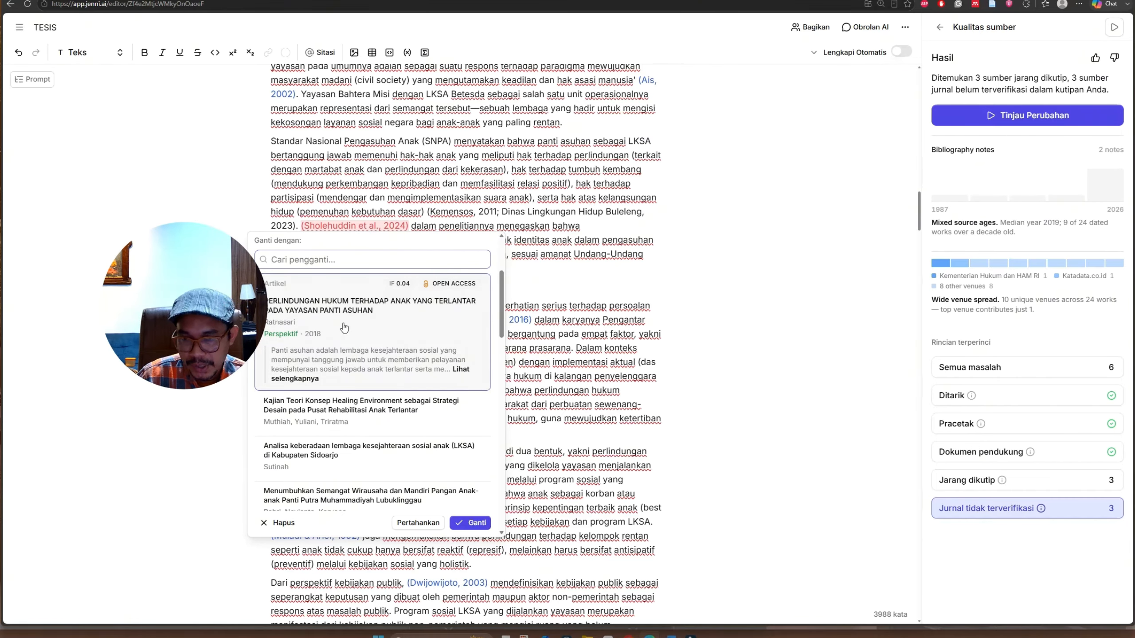
click(356, 406)
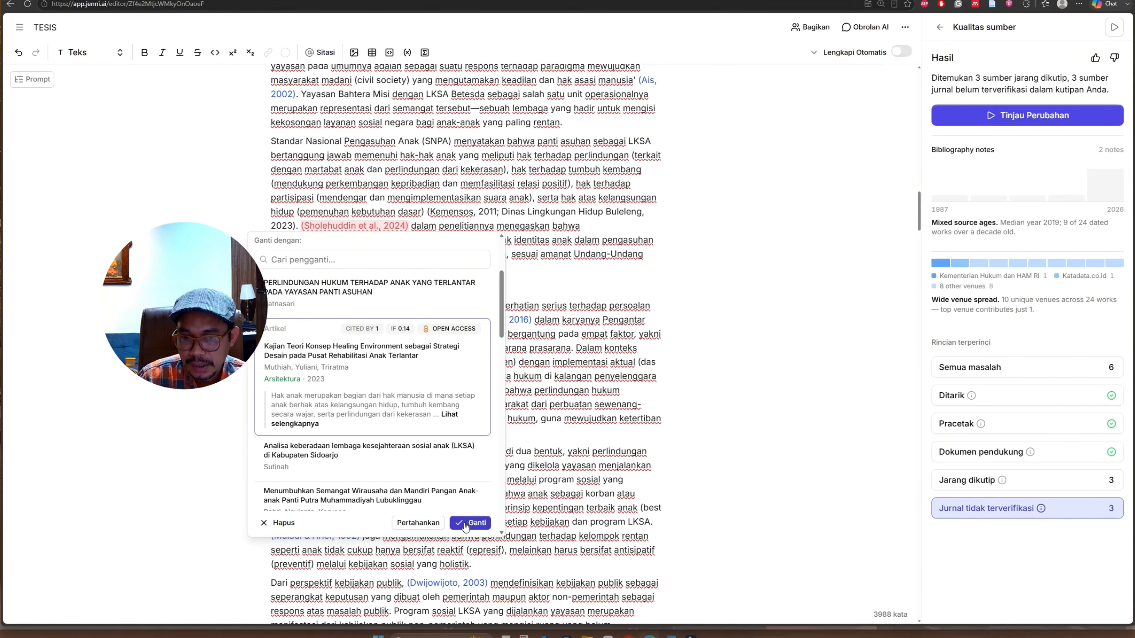
click(465, 523)
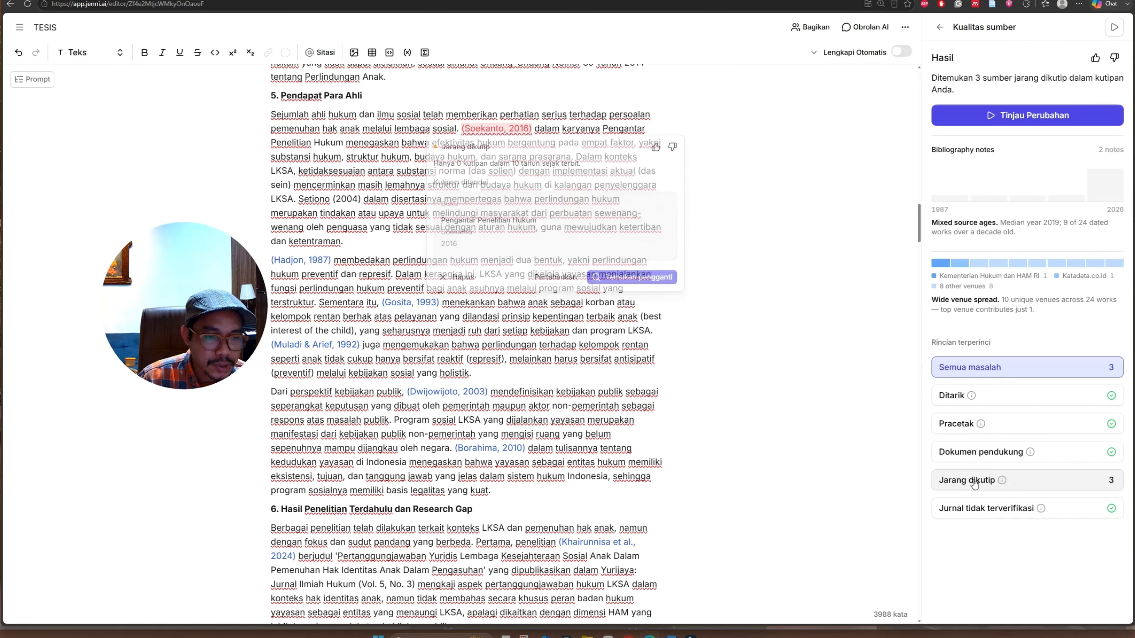
- Keep the two section 6 journal citations flagged as Jarang dikutip and return to the list of reviews
click(973, 480)
click(973, 481)
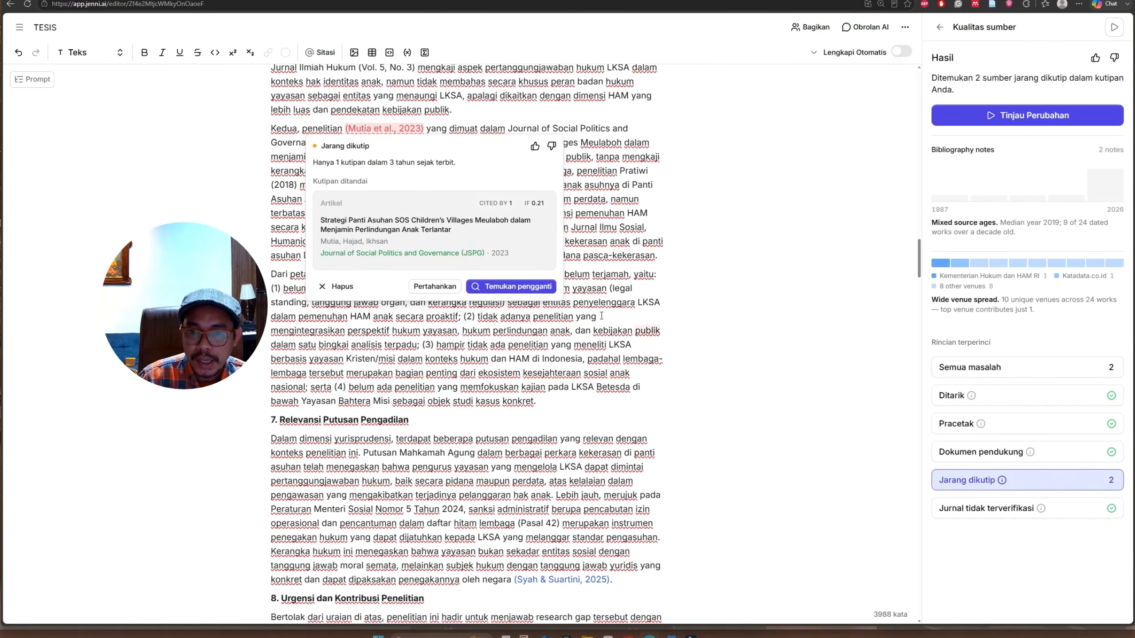
click(435, 286)
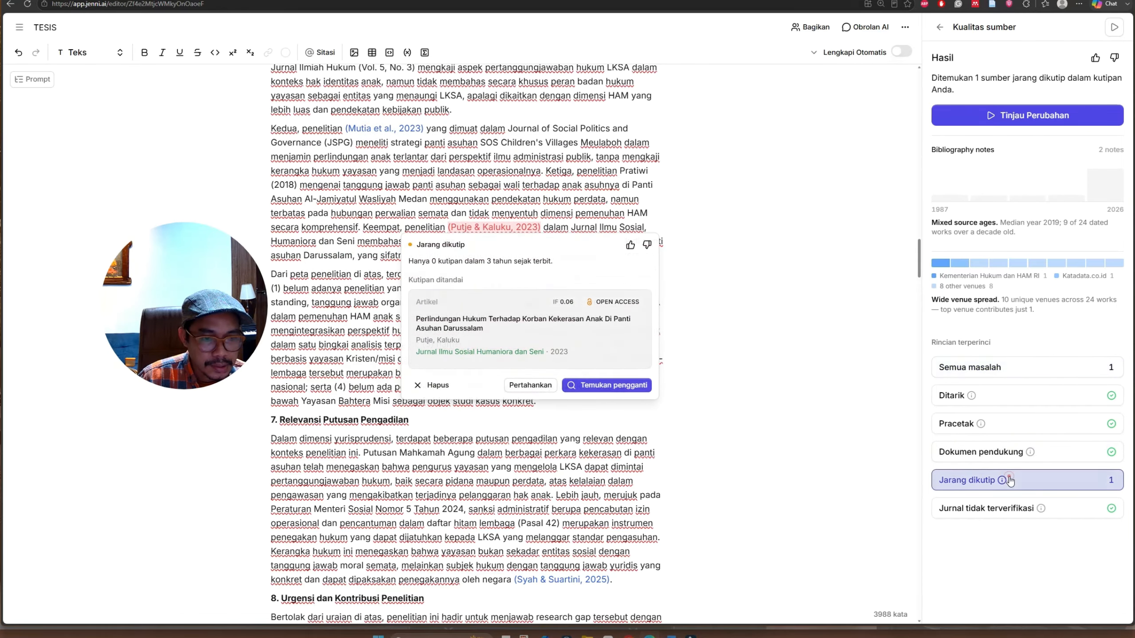
click(532, 386)
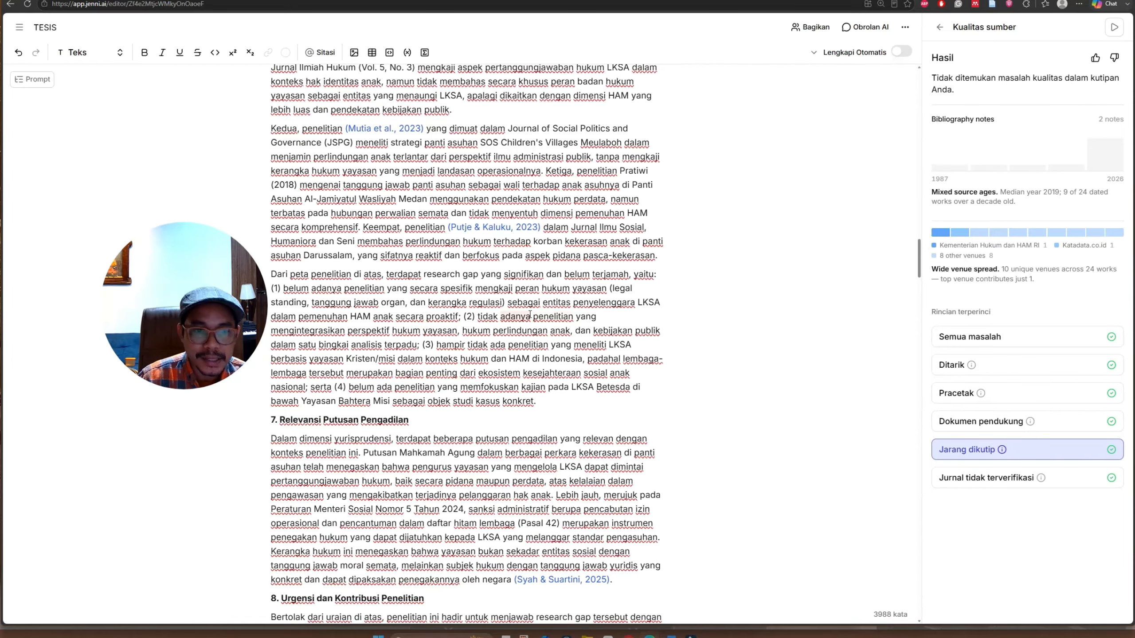
scroll(530, 315, up, 1)
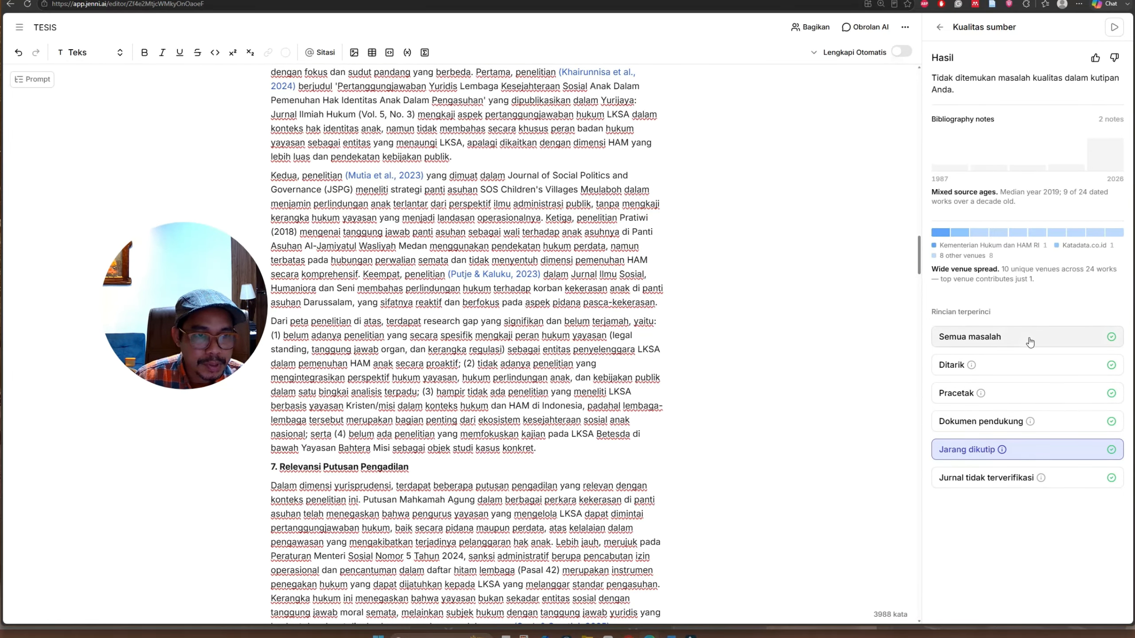
click(941, 28)
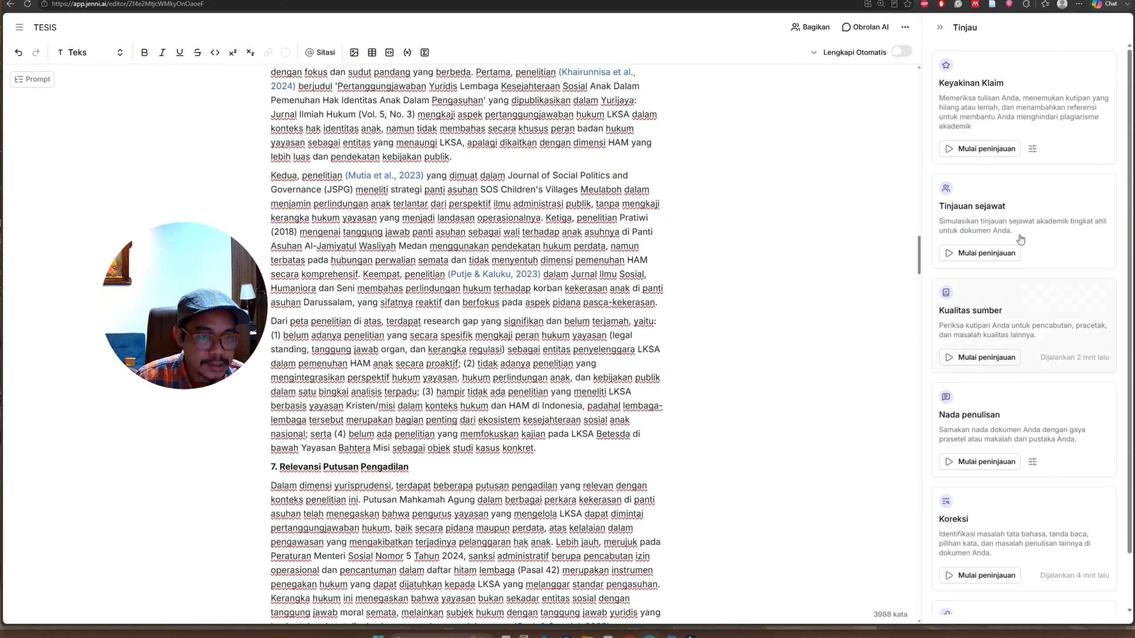
- Look over the citations in sections 5 to 7 of the thesis after the source review
scroll(539, 168, up, 7)
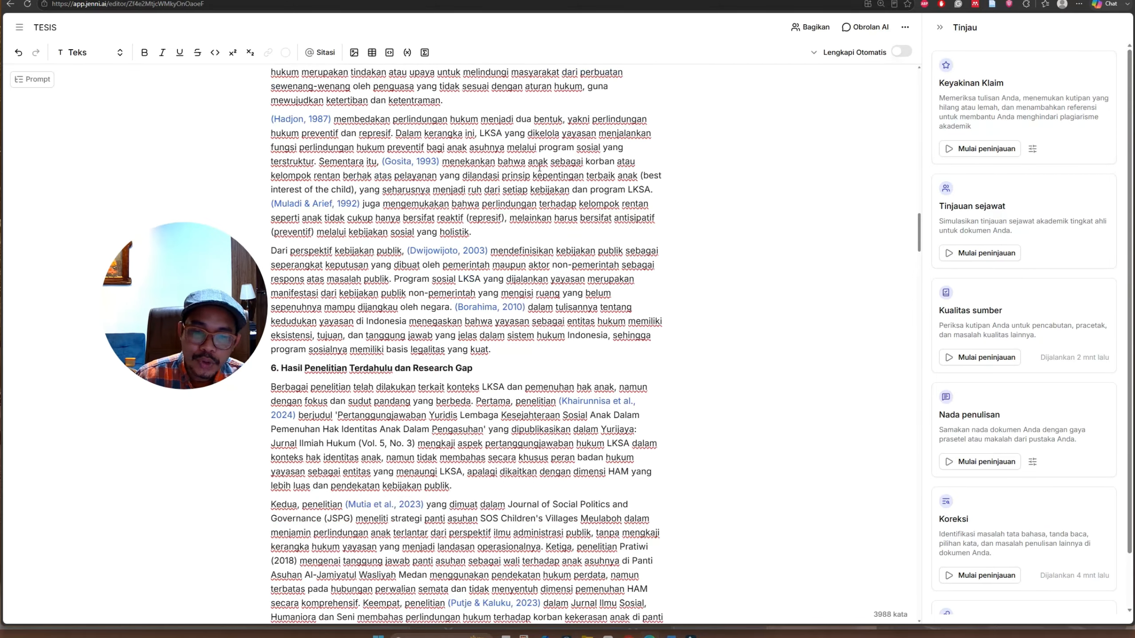
scroll(540, 169, down, 5)
scroll(540, 168, down, 2)
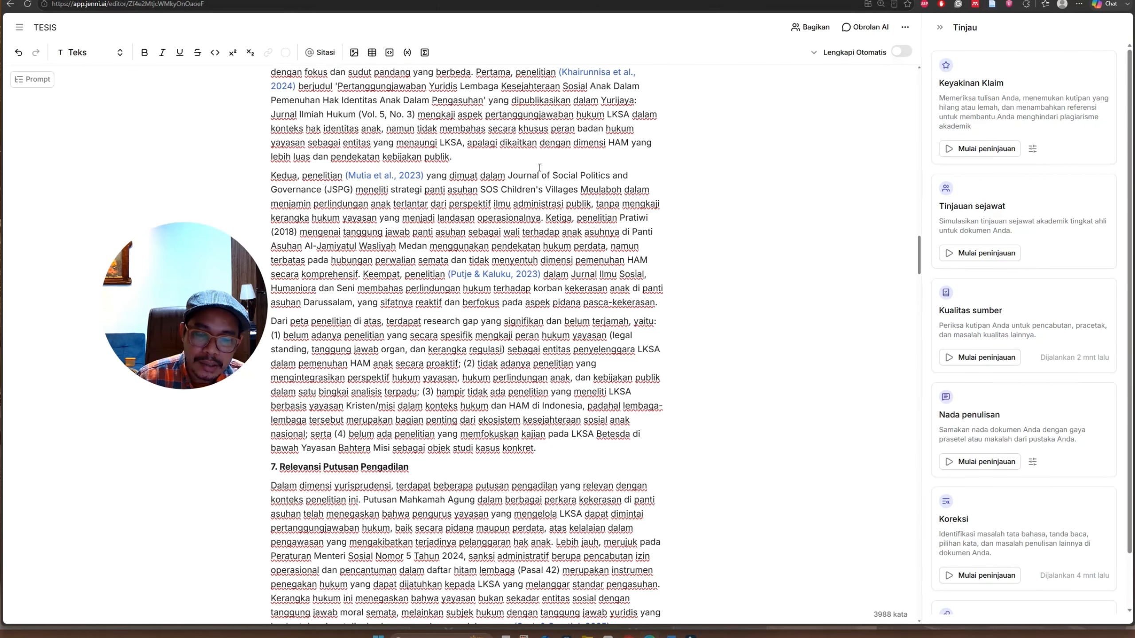
scroll(540, 167, down, 2)
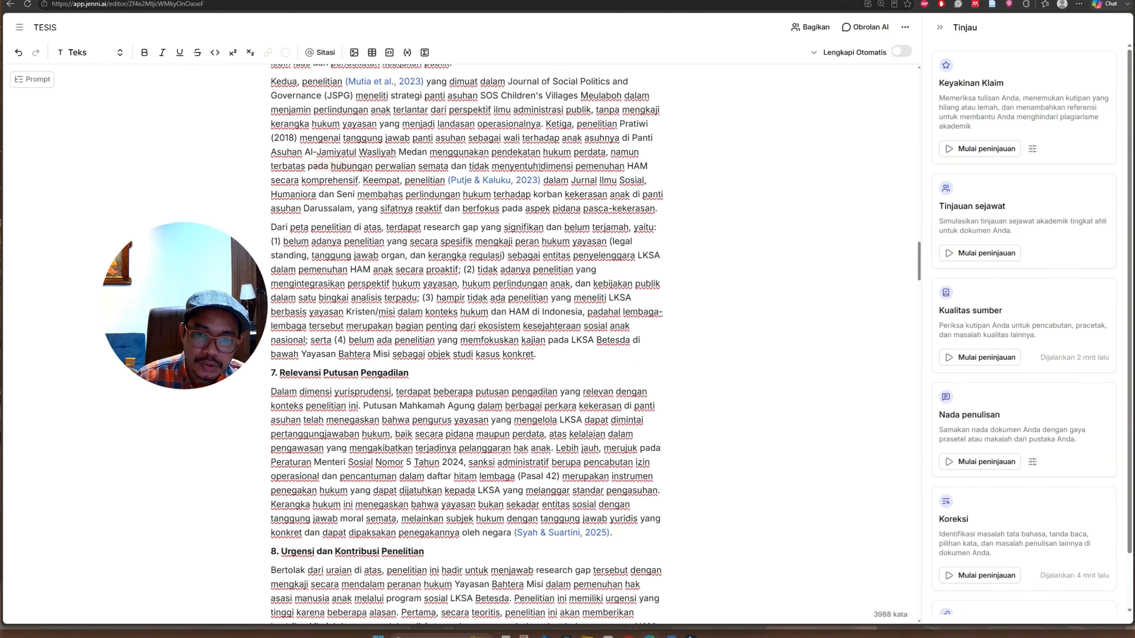
scroll(661, 168, up, 4)
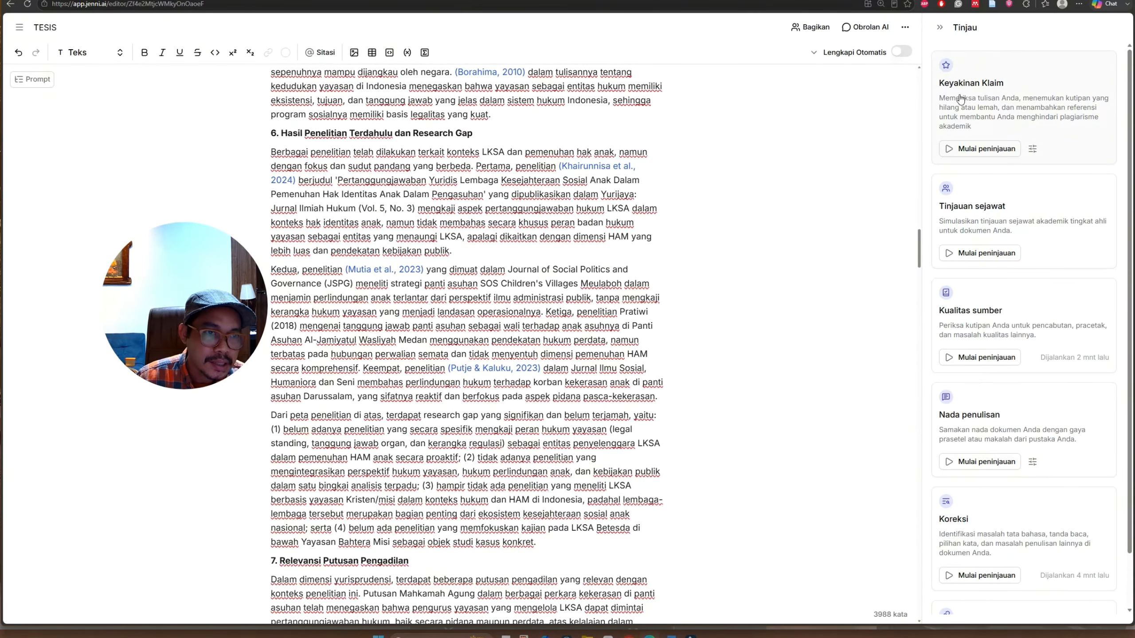
- Run the Keyakinan Klaim review on the thesis and accept the suggested rewording of the section 8 claim flagged as Tidak didukung
click(979, 149)
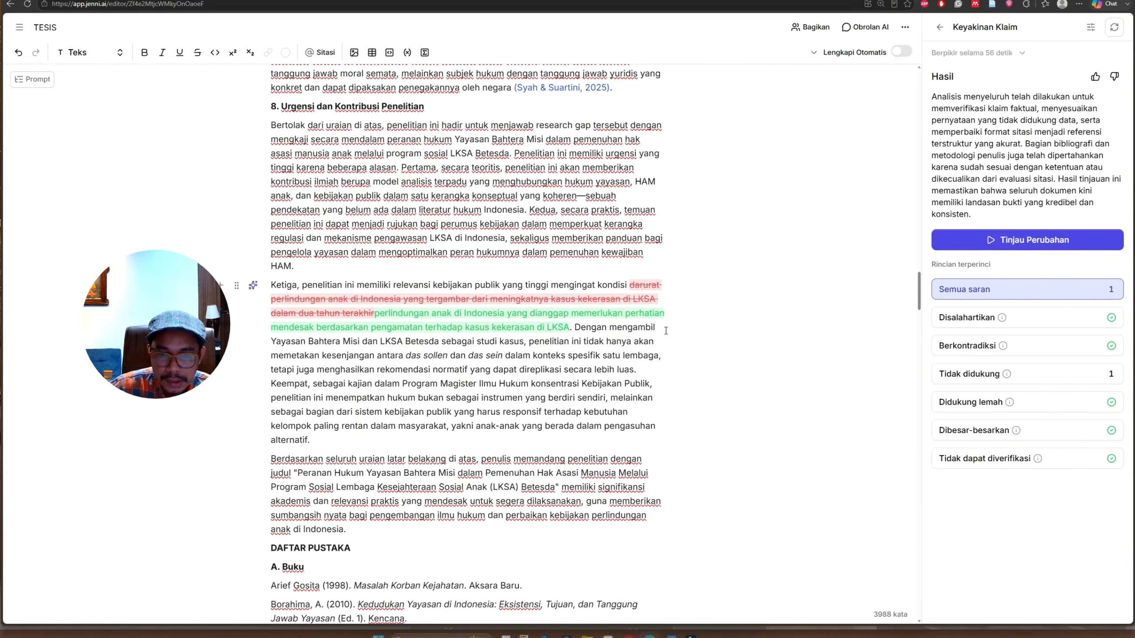
scroll(649, 314, up, 3)
scroll(650, 309, up, 6)
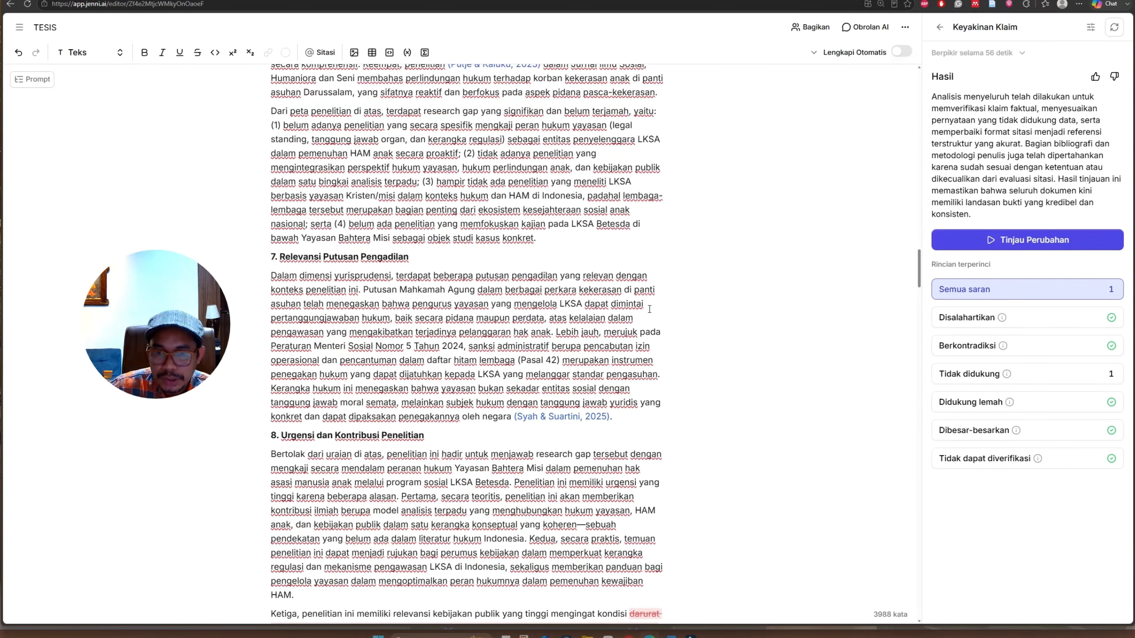
scroll(649, 309, down, 4)
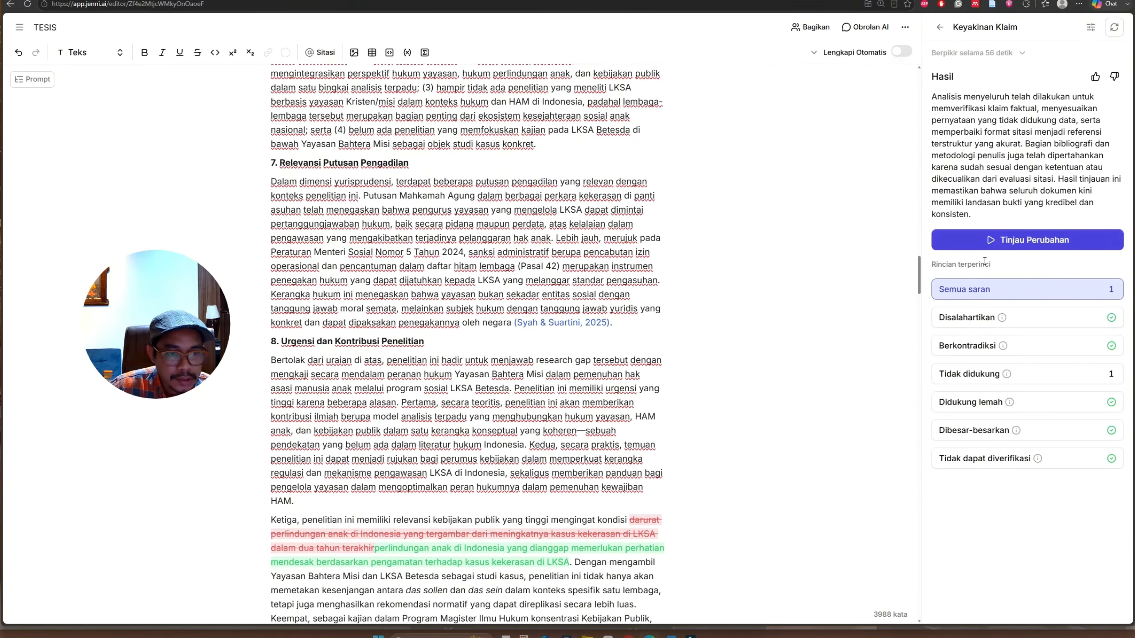
click(985, 244)
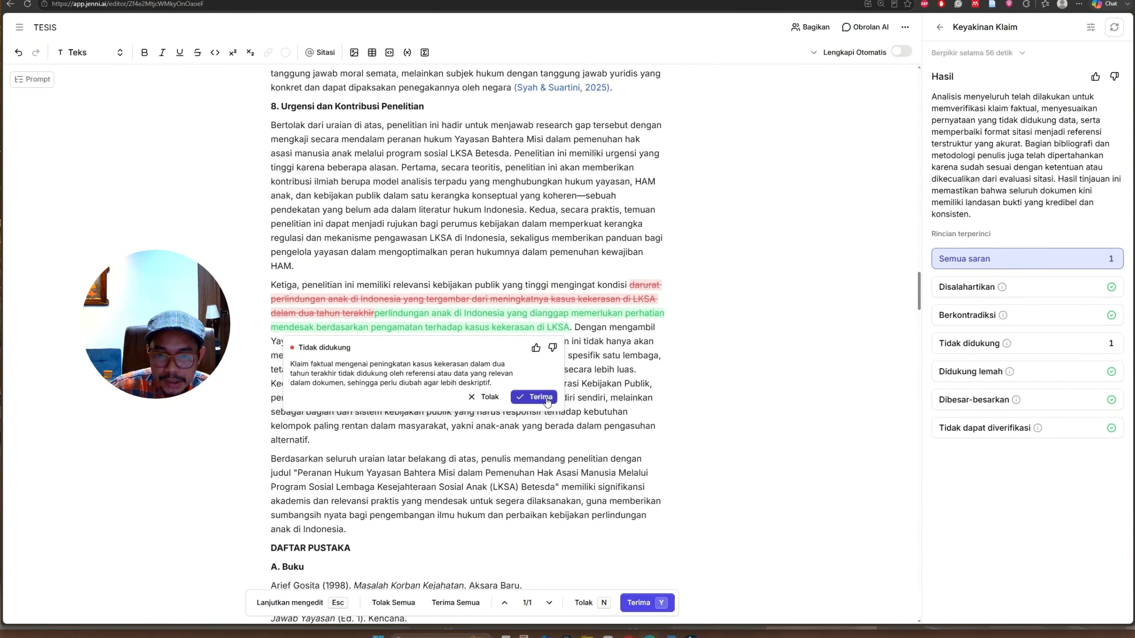
click(547, 397)
- Export the revised thesis as a Word (.docx) file and open the exported document in Word
scroll(594, 418, up, 4)
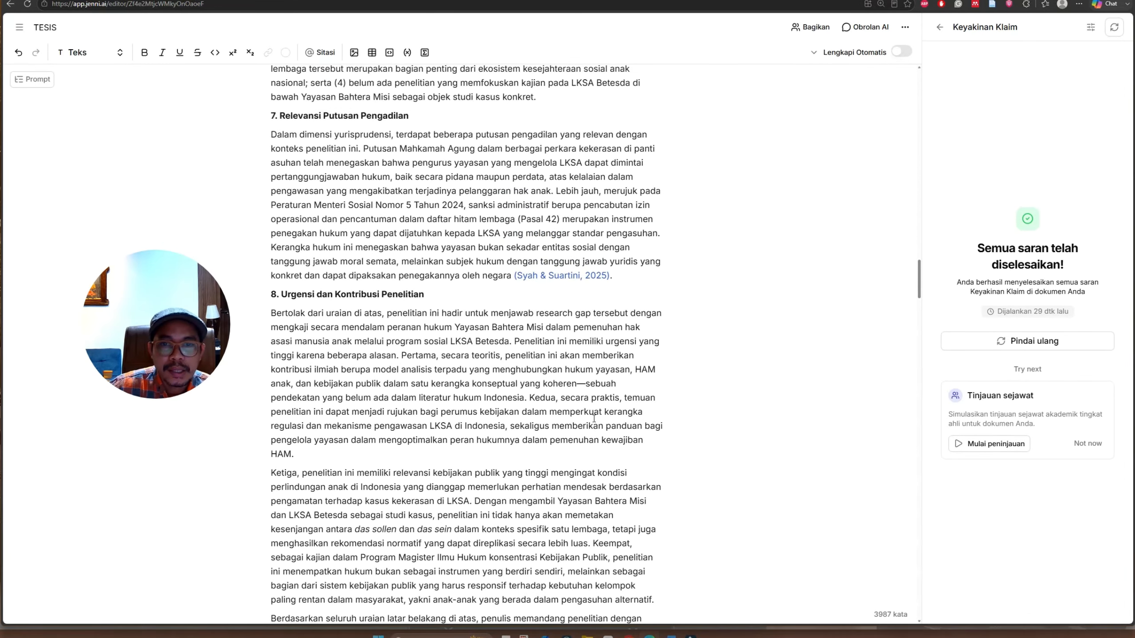
scroll(593, 419, up, 7)
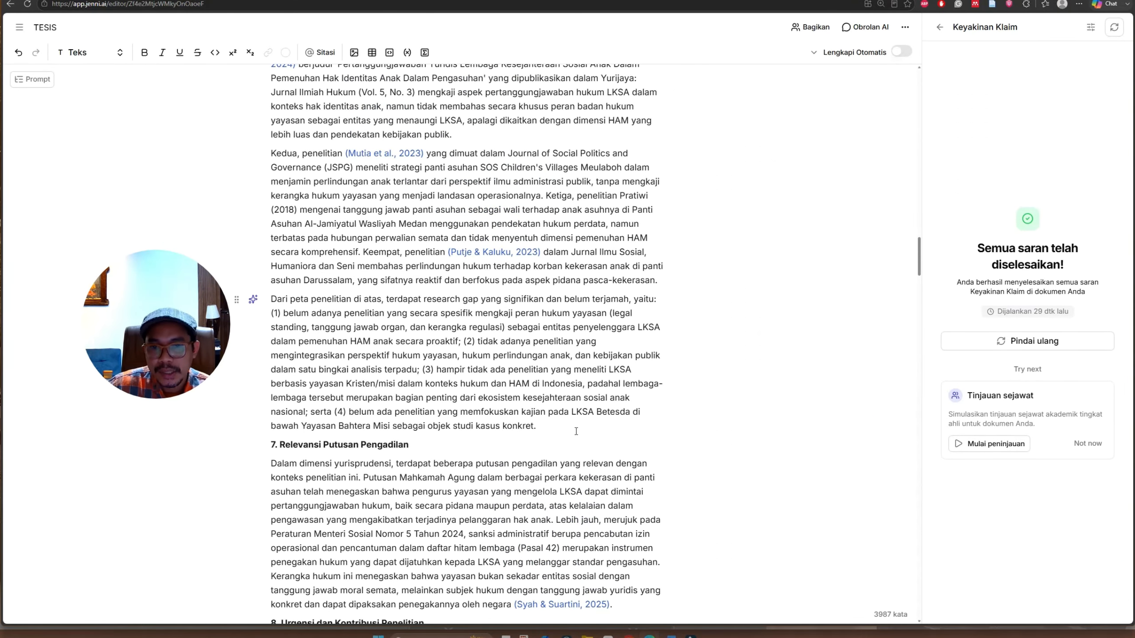
scroll(576, 431, up, 18)
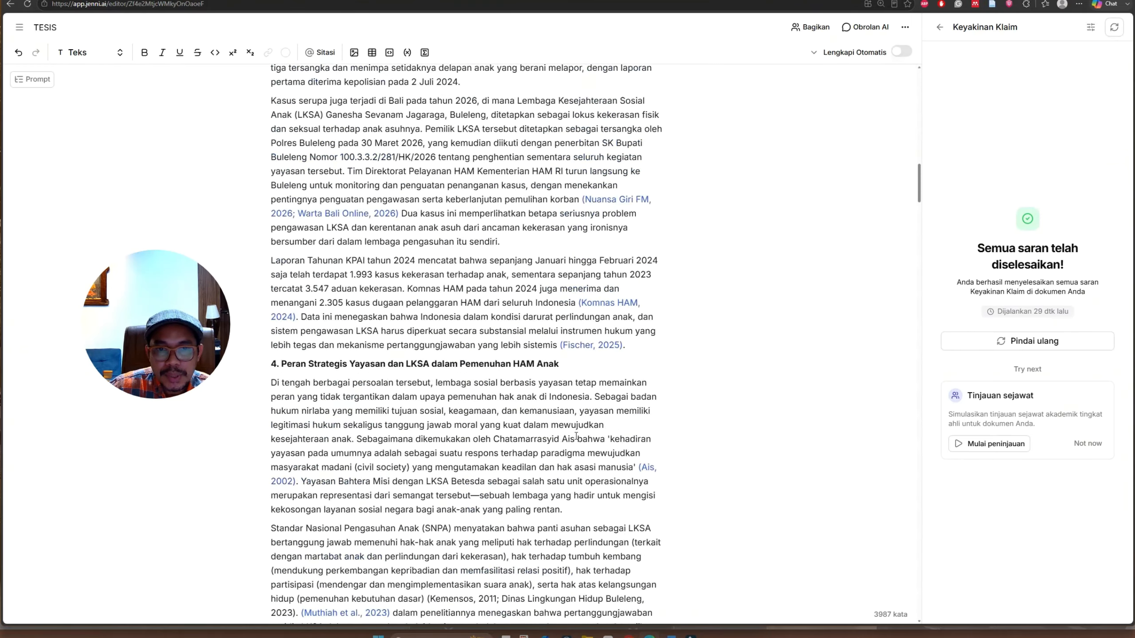
scroll(576, 436, up, 10)
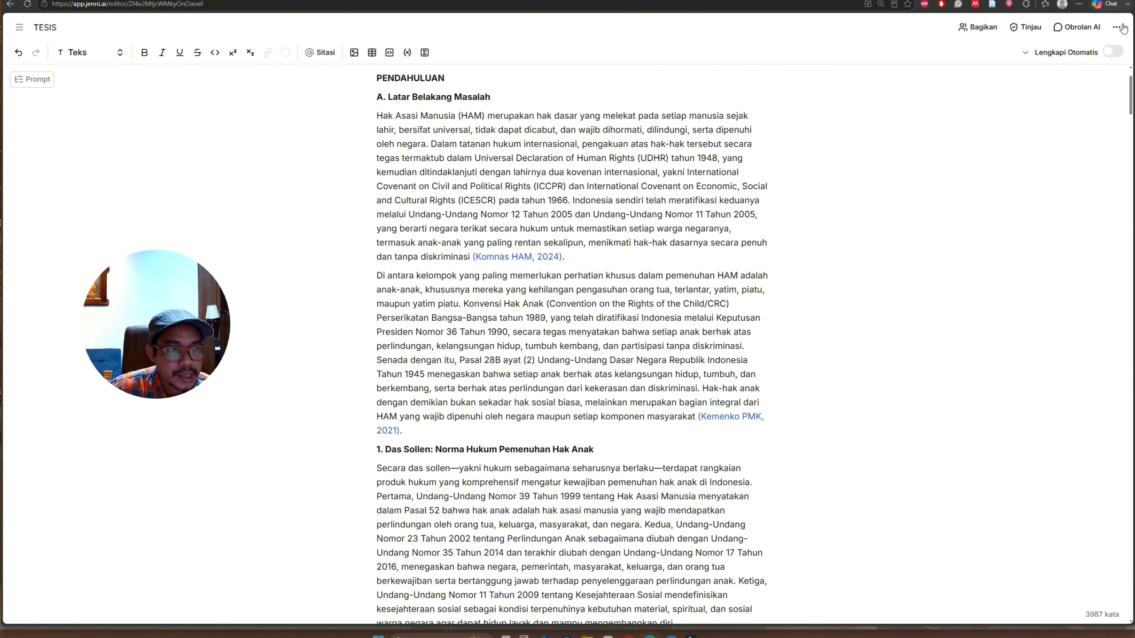
click(1121, 28)
mouse_move(1068, 74)
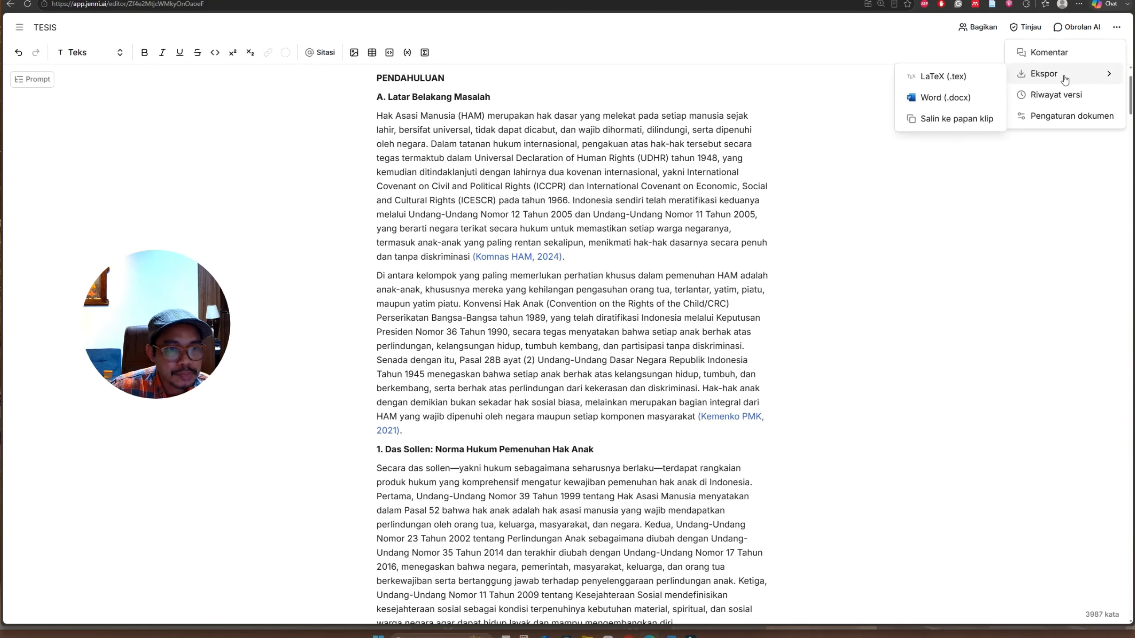
click(972, 102)
click(666, 472)
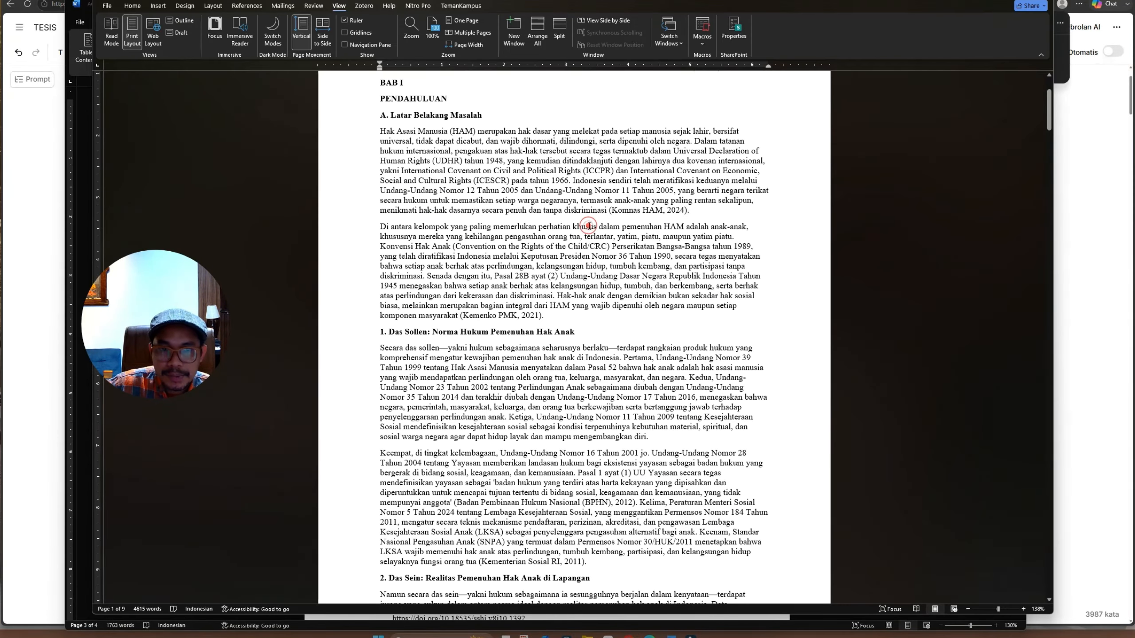
- Check the in-text citations and the References list of the exported thesis in Word, and return to the Jenni AI editor
click(643, 212)
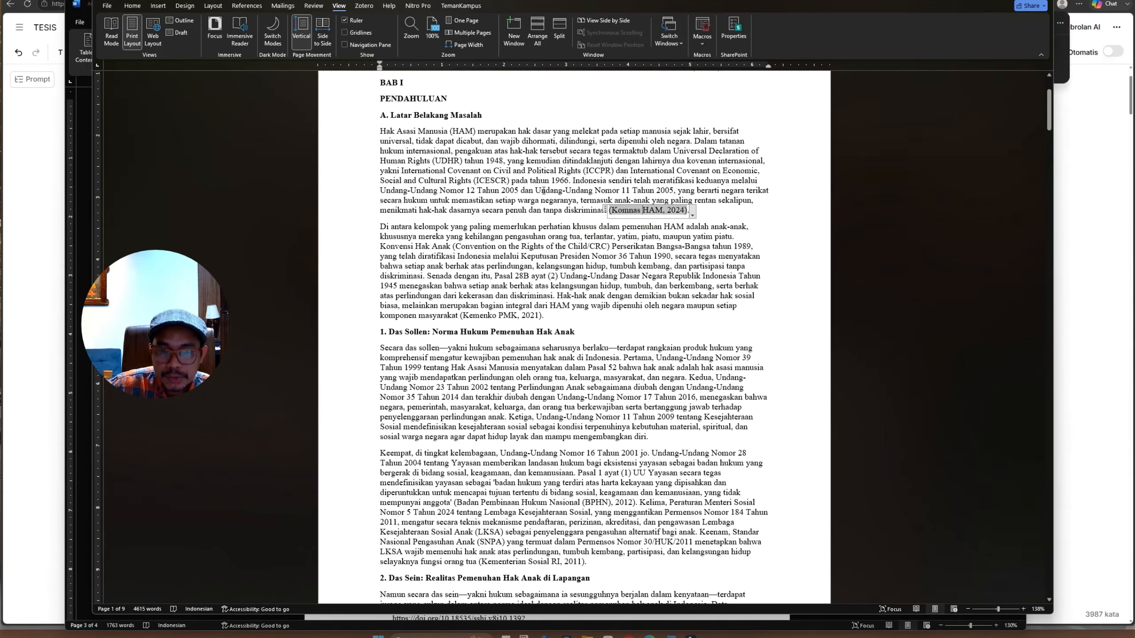
click(603, 168)
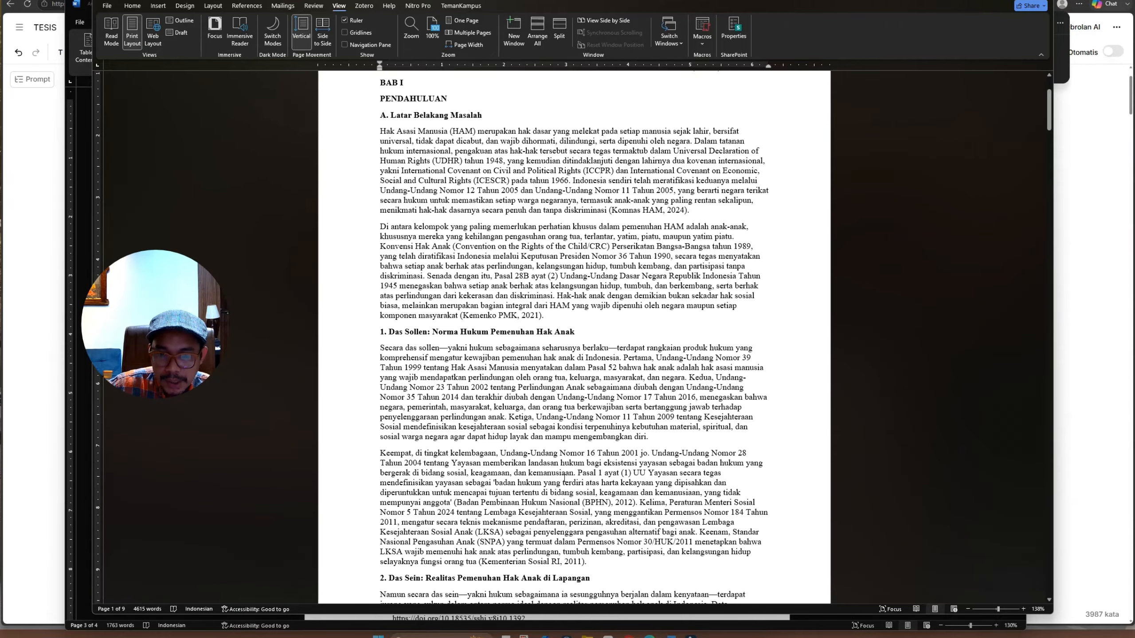
scroll(563, 479, down, 10)
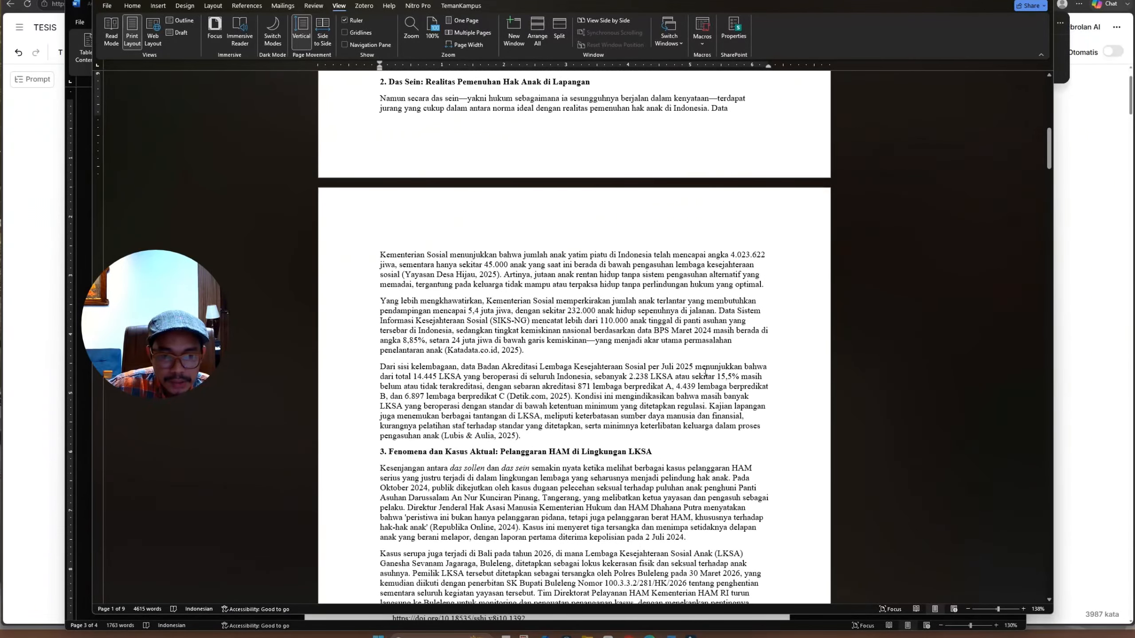
drag(1048, 147, 1051, 520)
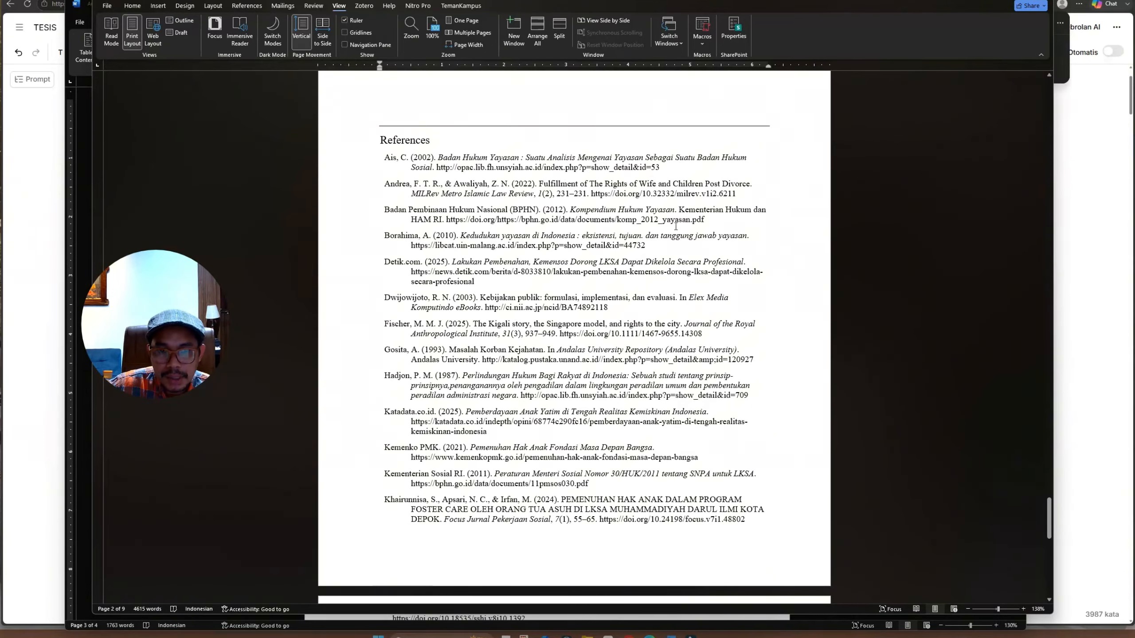
scroll(686, 258, up, 5)
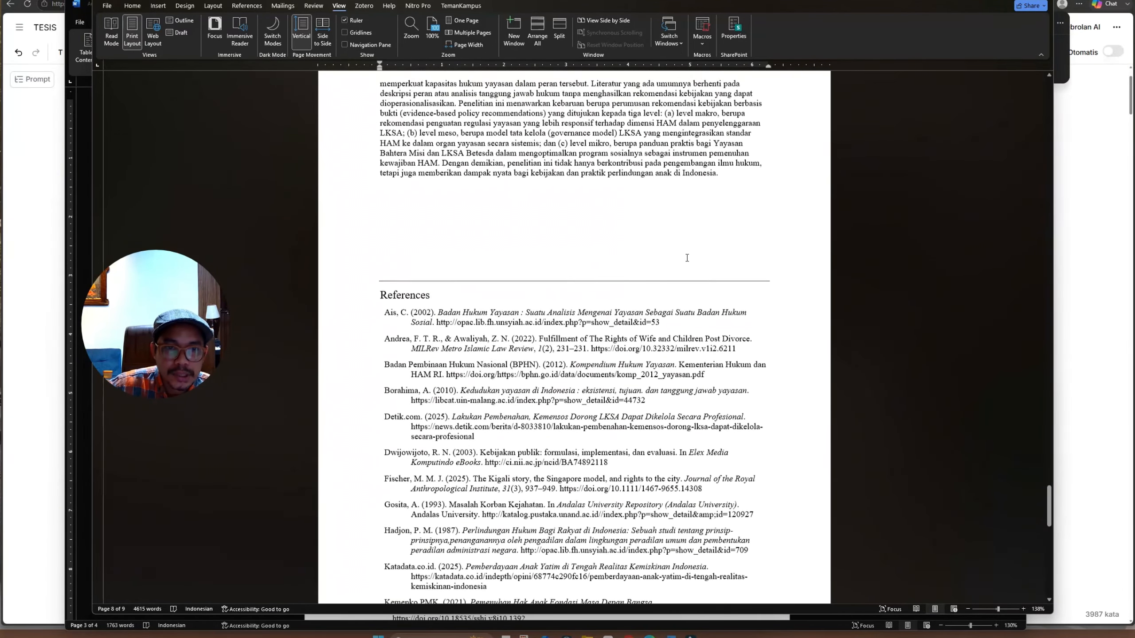
scroll(687, 258, up, 2)
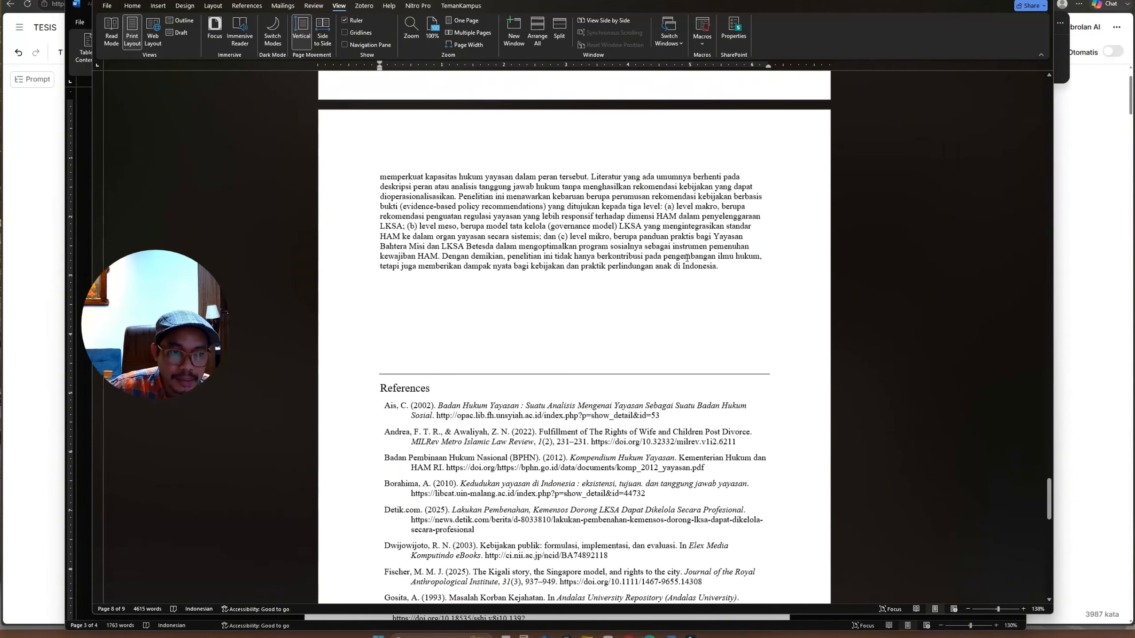
click(1093, 96)
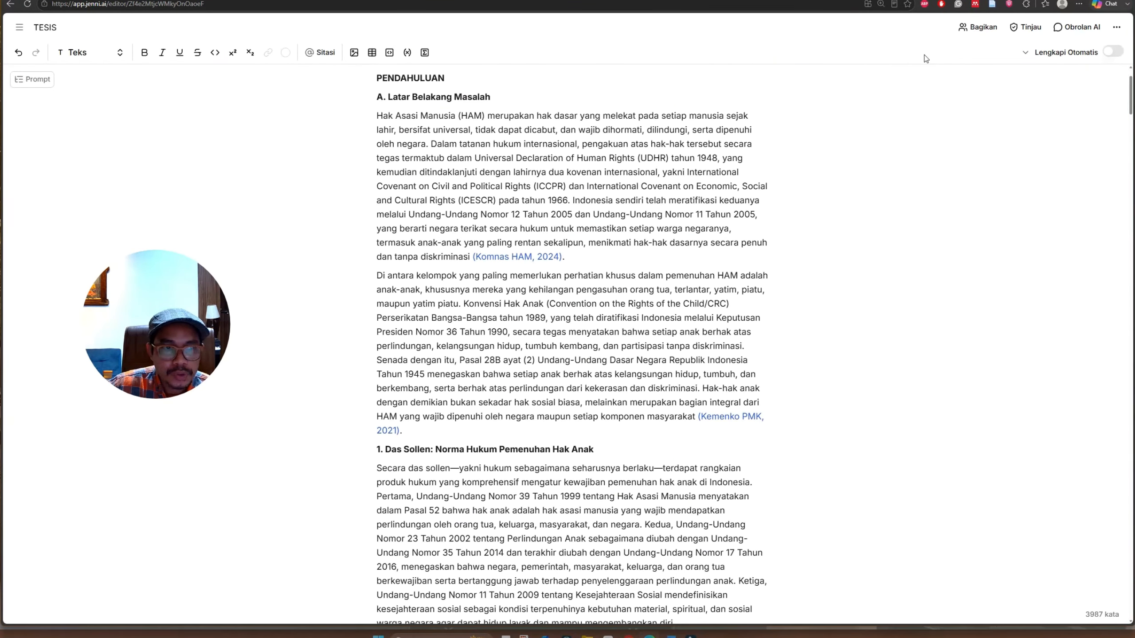
- Look through the earlier AI chat answers about open-access book sources and citations on education, and close the chat
click(1071, 32)
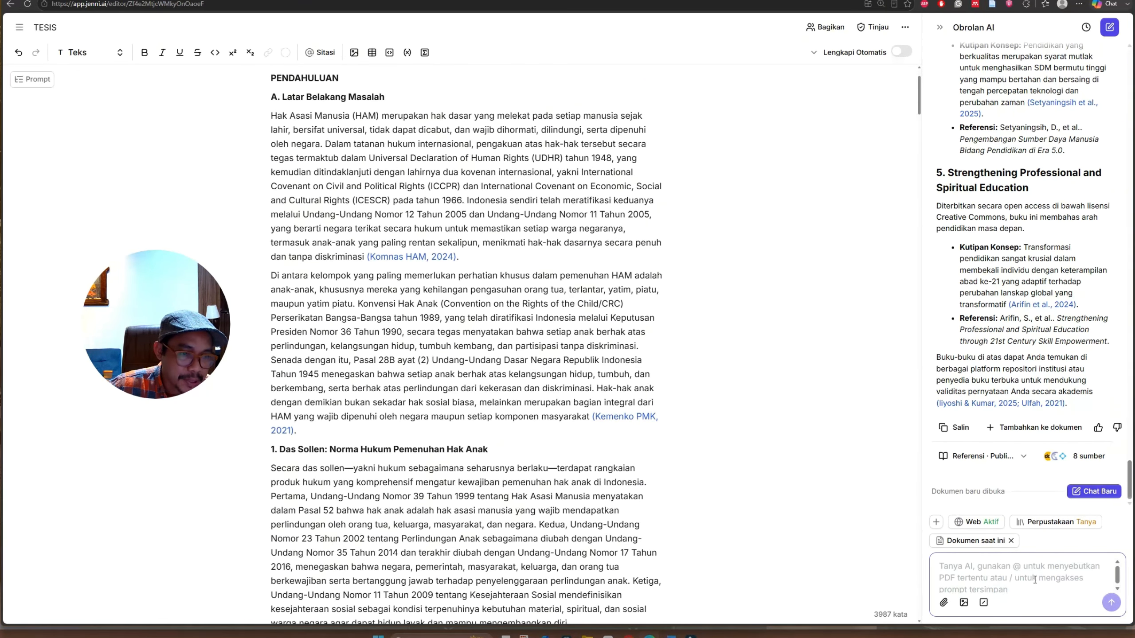
click(1019, 569)
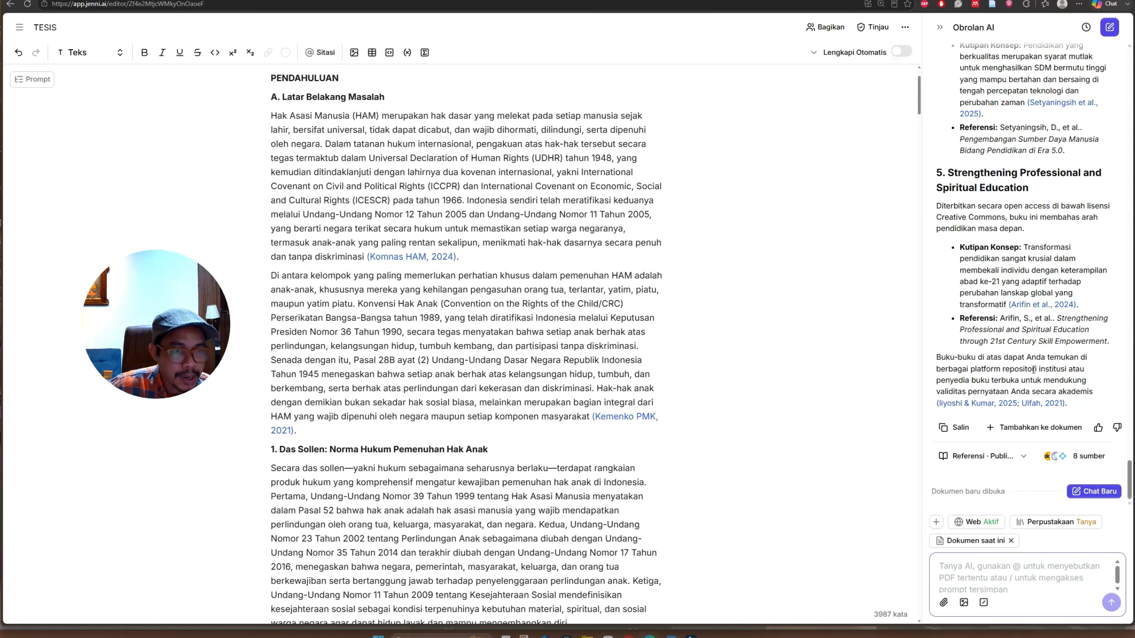
scroll(1033, 369, up, 15)
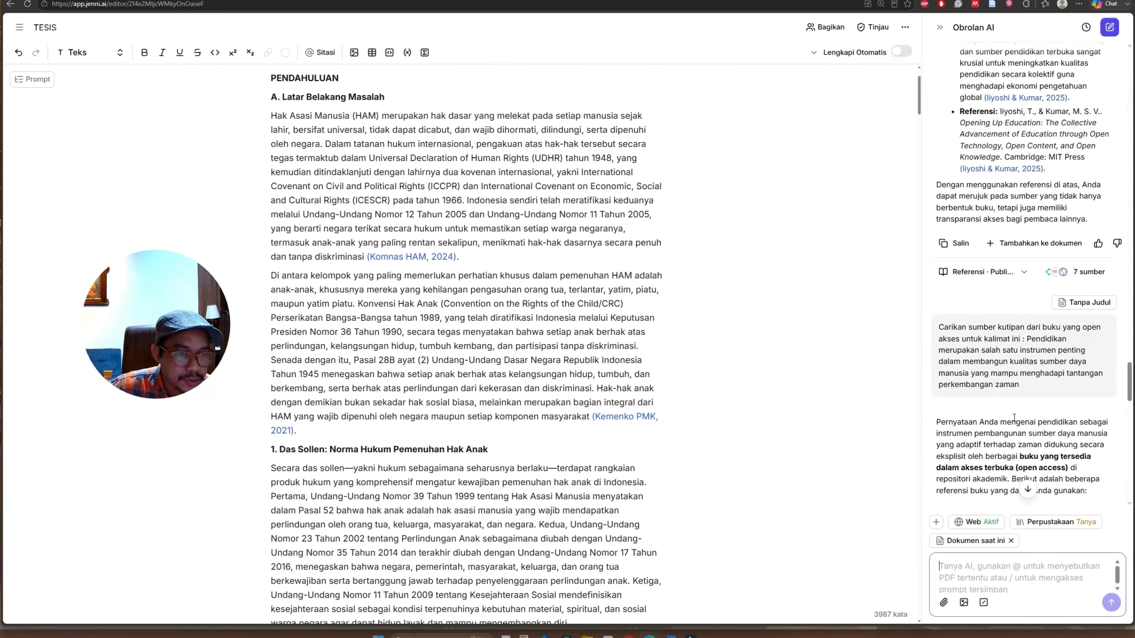
scroll(1014, 417, down, 15)
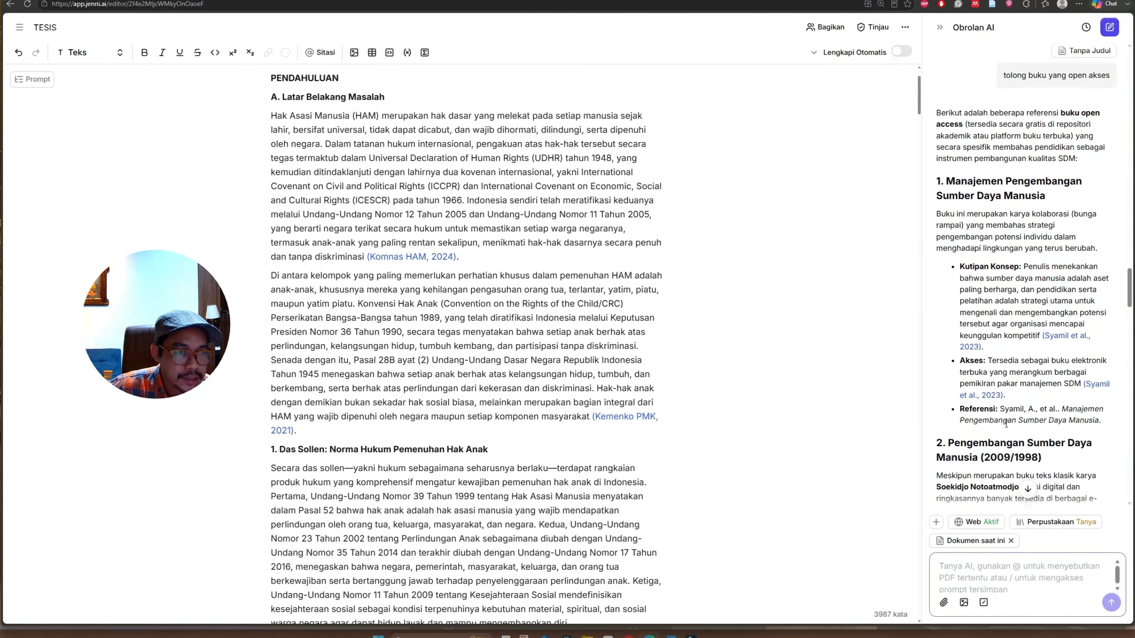
mouse_move(1023, 77)
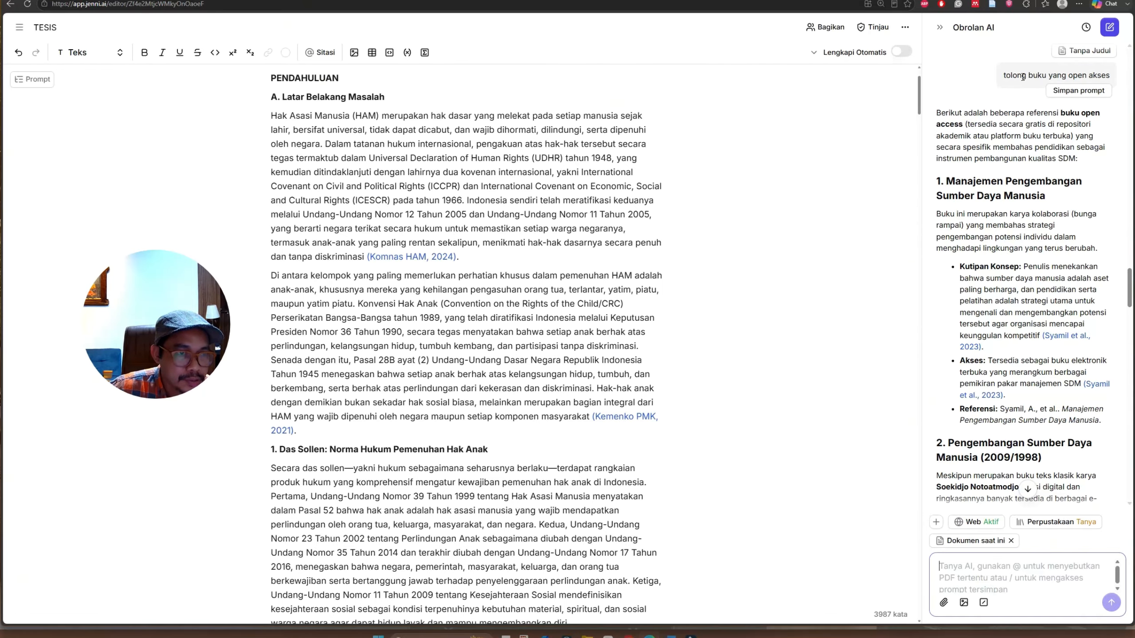
scroll(1049, 245, down, 4)
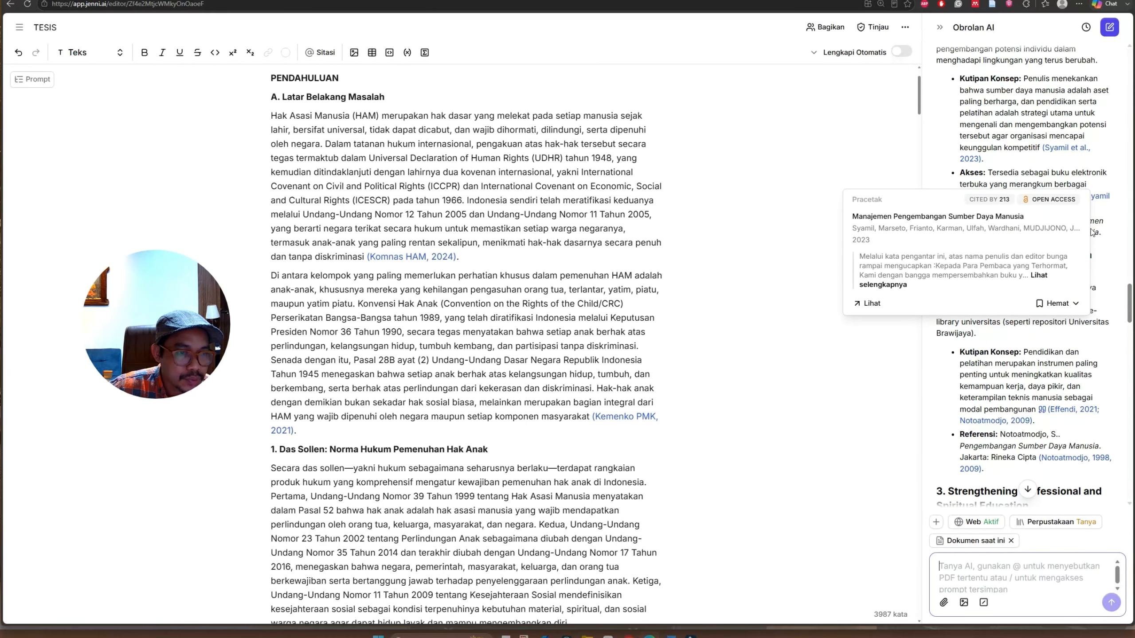
scroll(1113, 272, down, 4)
scroll(1113, 272, down, 20)
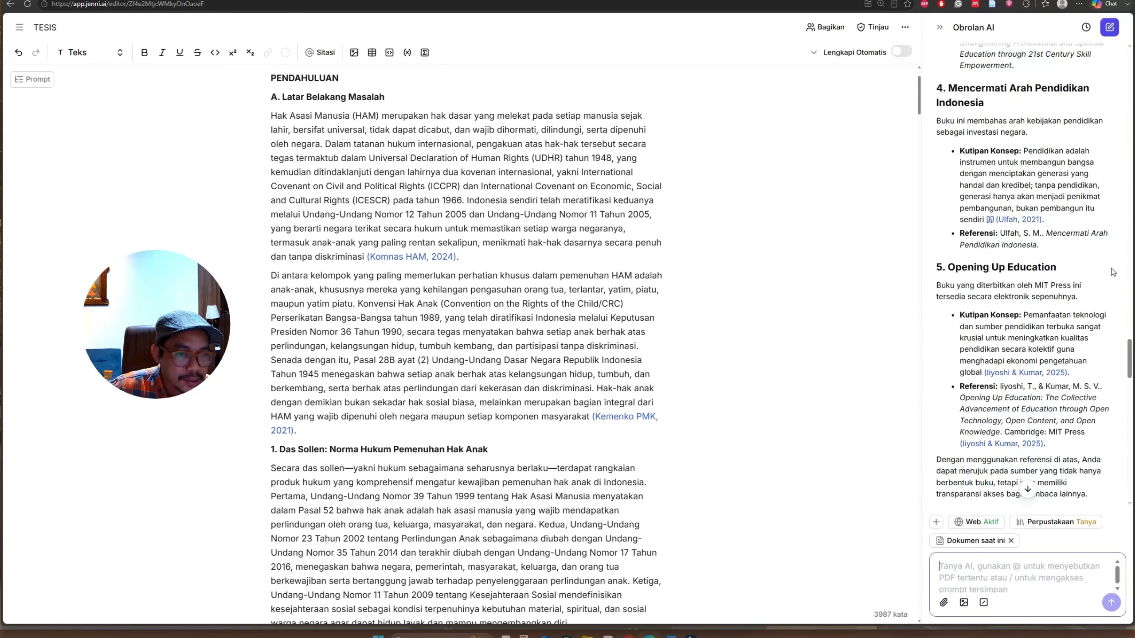
click(938, 577)
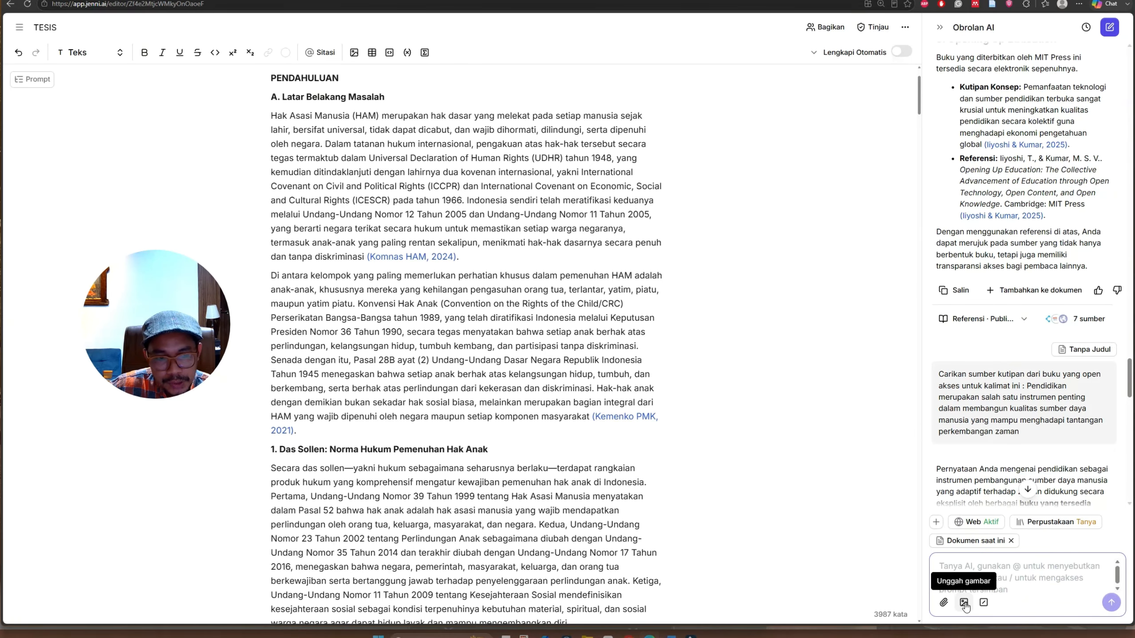
scroll(927, 234, up, 1)
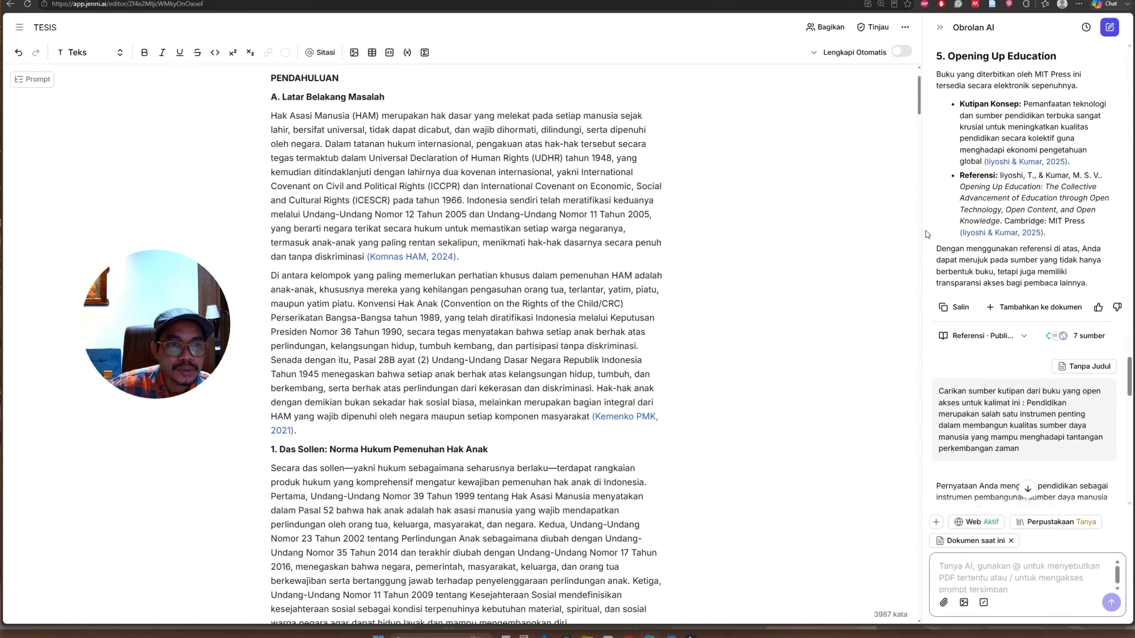
scroll(927, 234, up, 1)
click(940, 28)
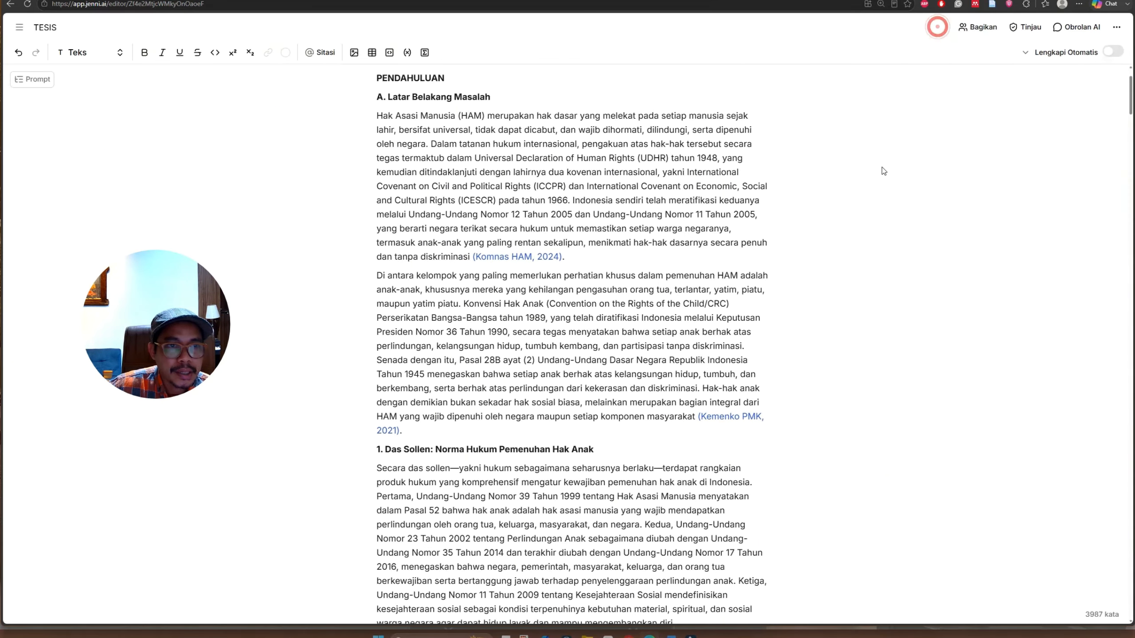
- Show the main navigation with its document, library and web extension options
click(19, 28)
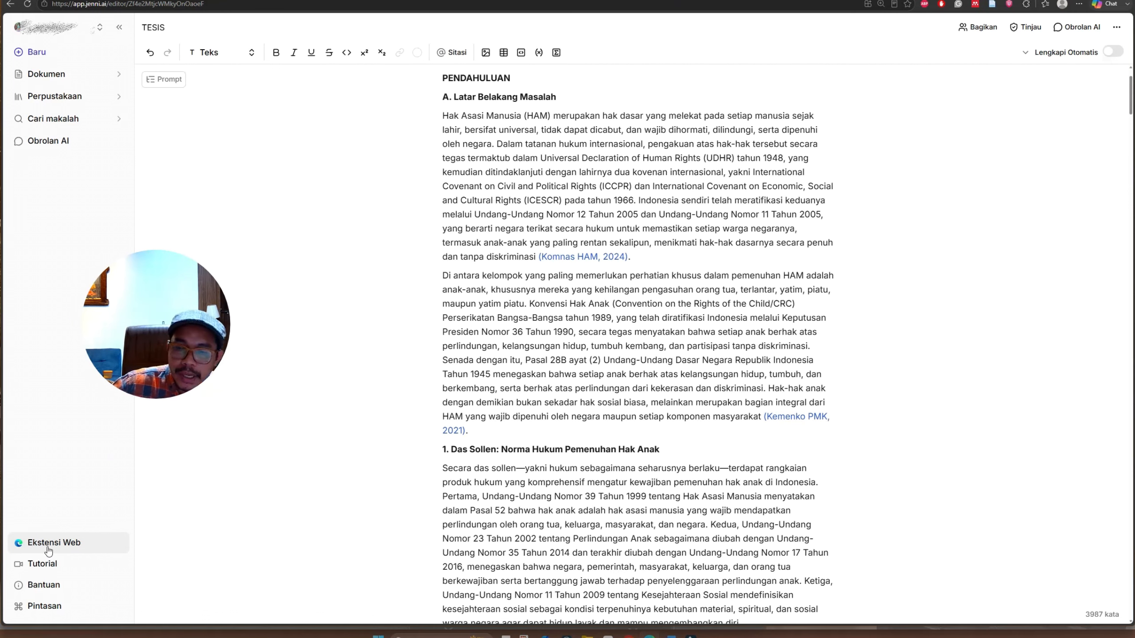